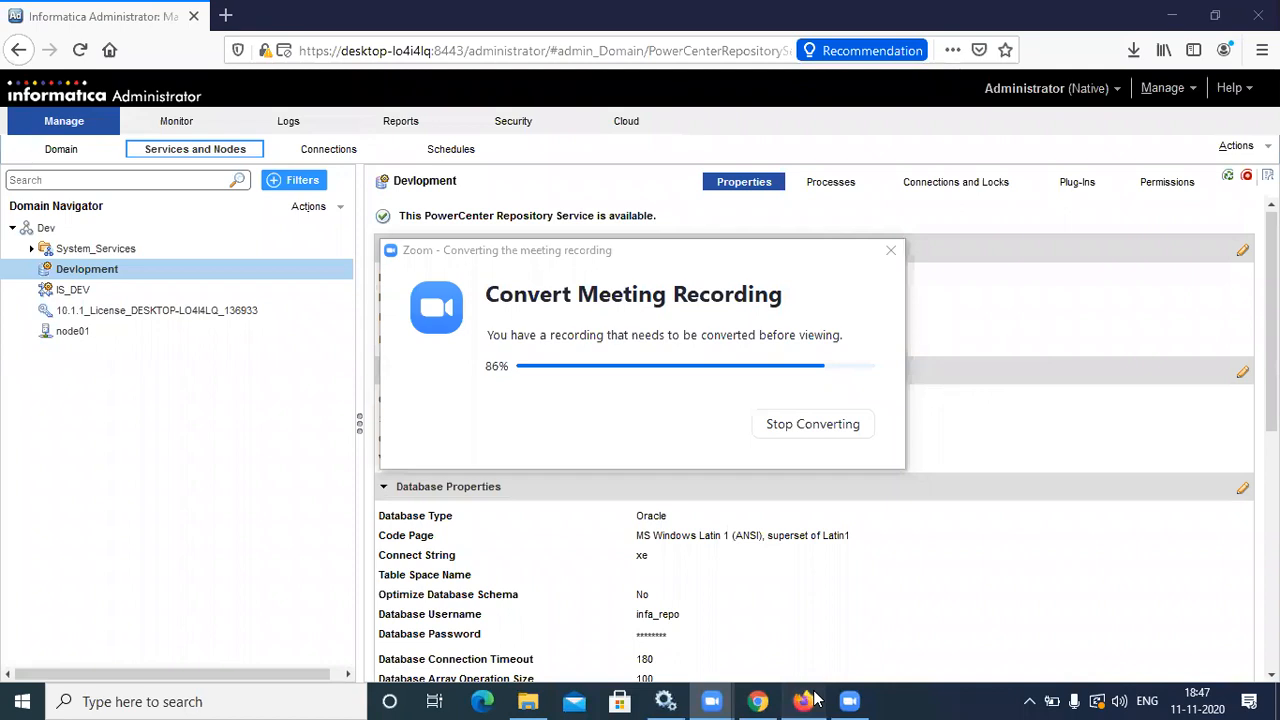
Bring the Zoom recording-conversion window forward, then return focus to the Administrator page
click(870, 342)
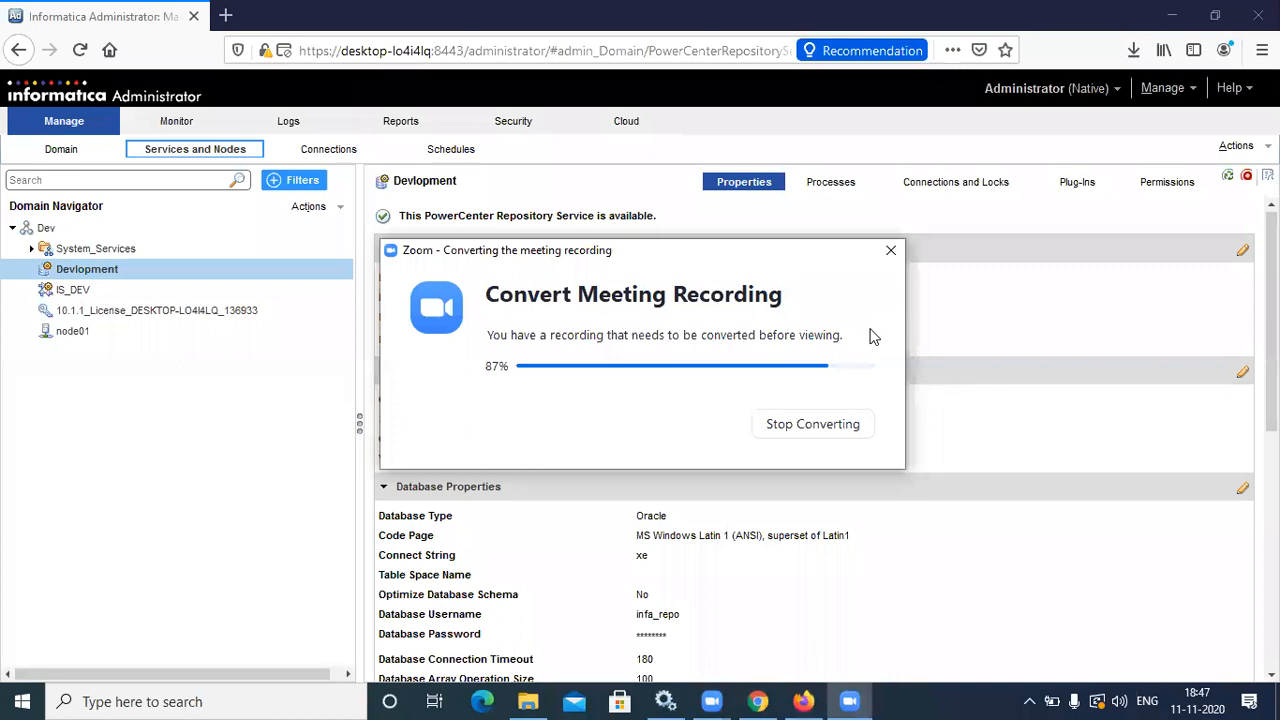
click(1083, 432)
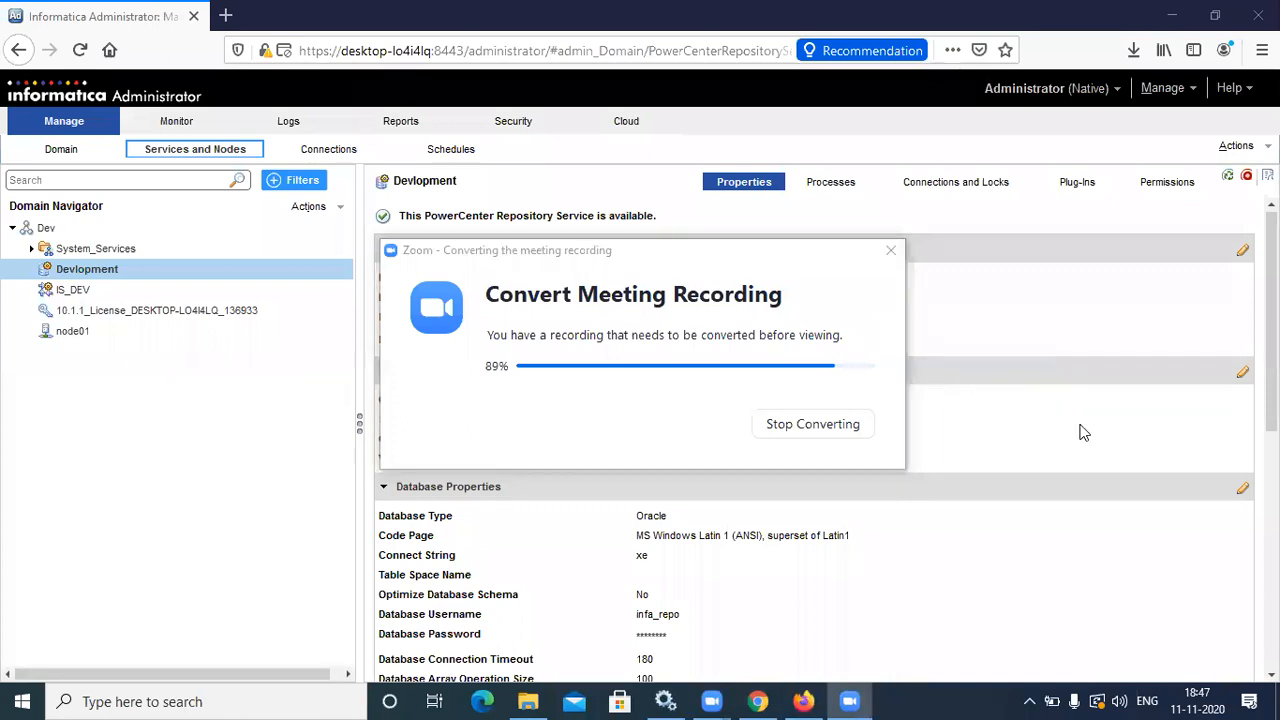
Review the service logs, open the Security users page, and minimize the recording folder window
click(446, 230)
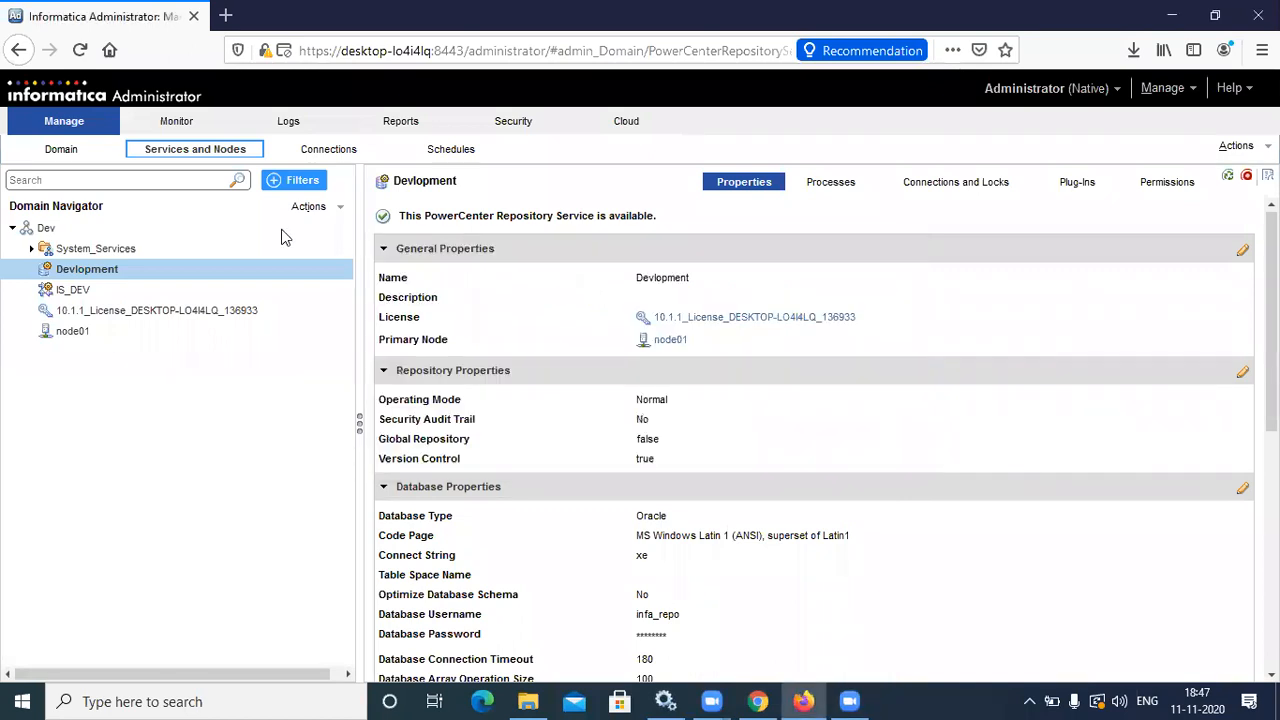
click(289, 124)
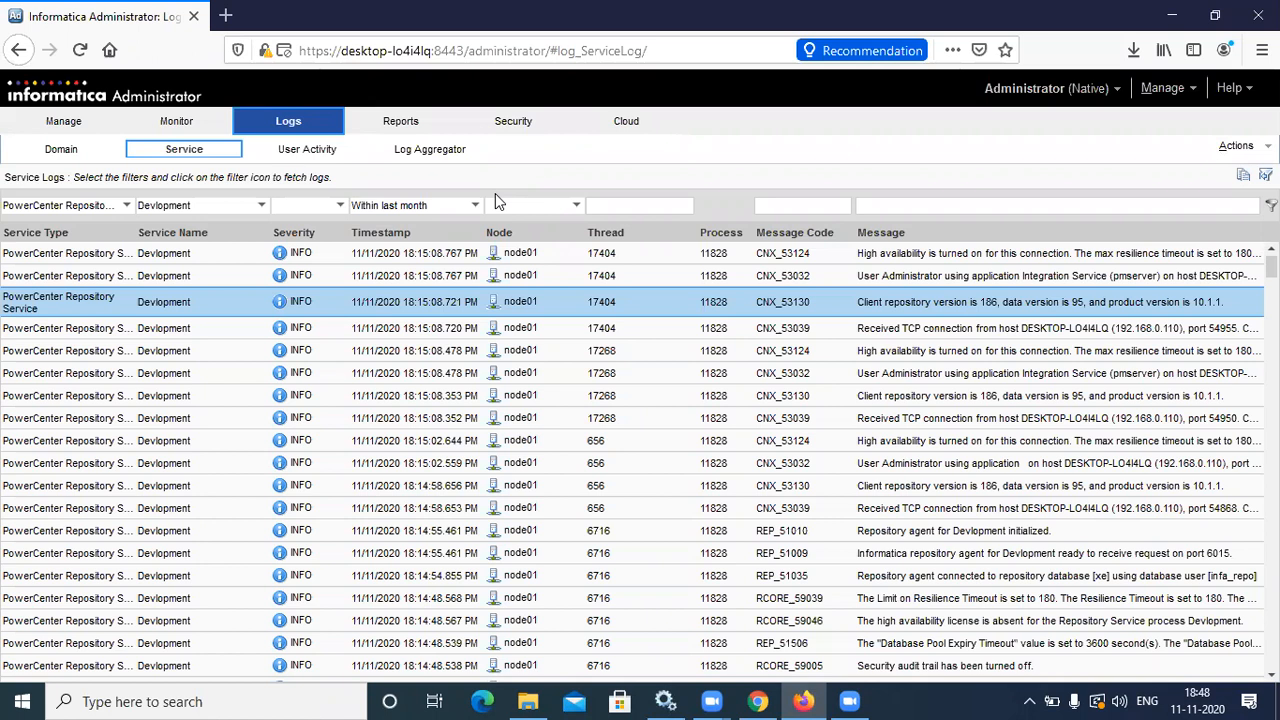
click(513, 125)
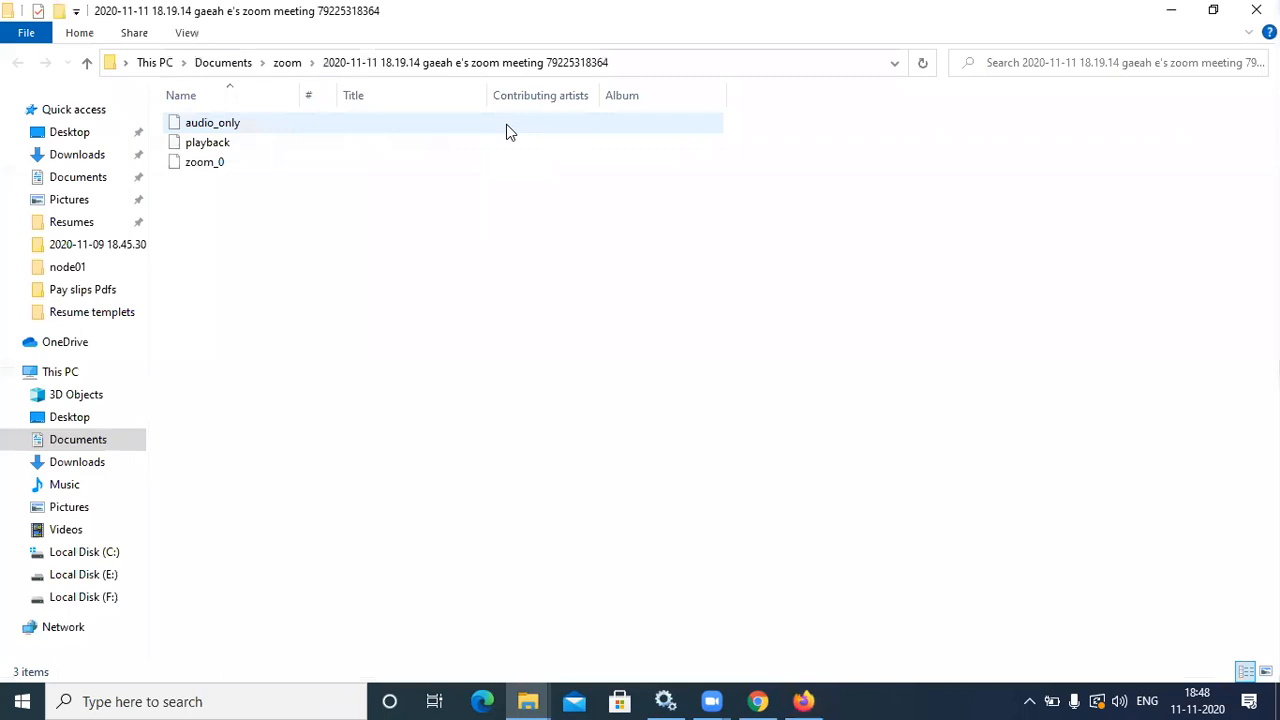
click(1172, 14)
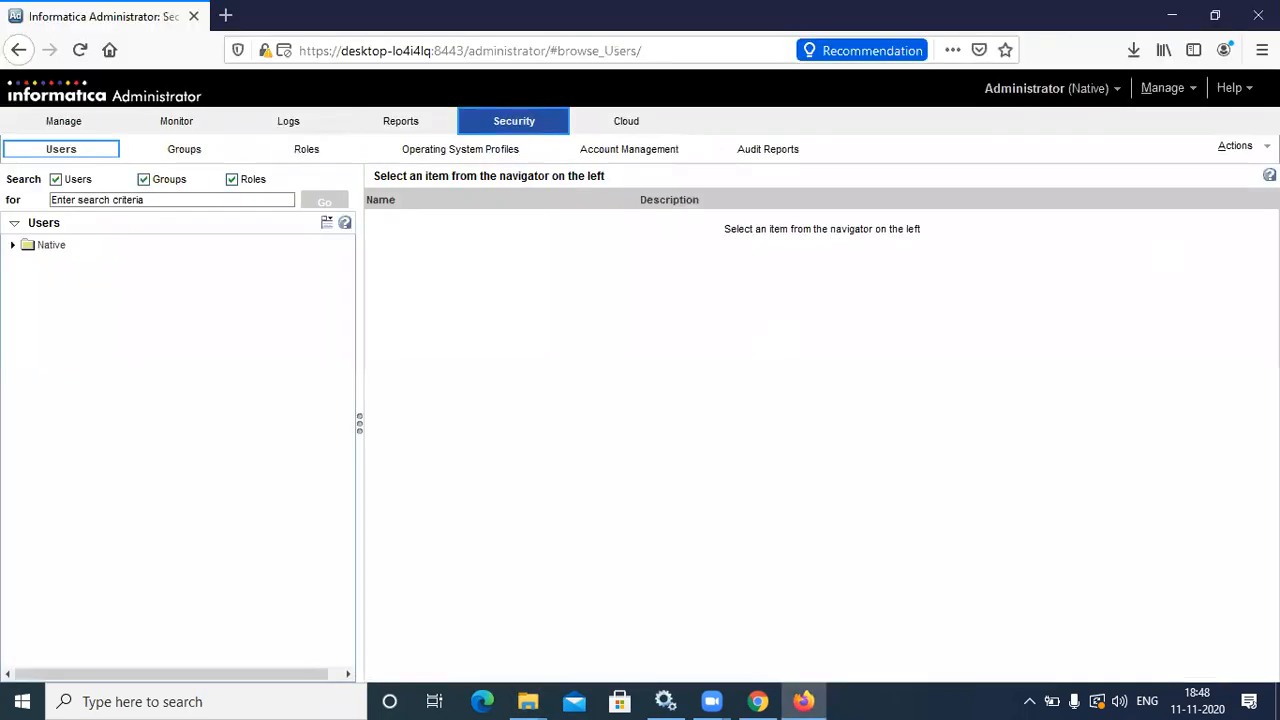
click(1240, 146)
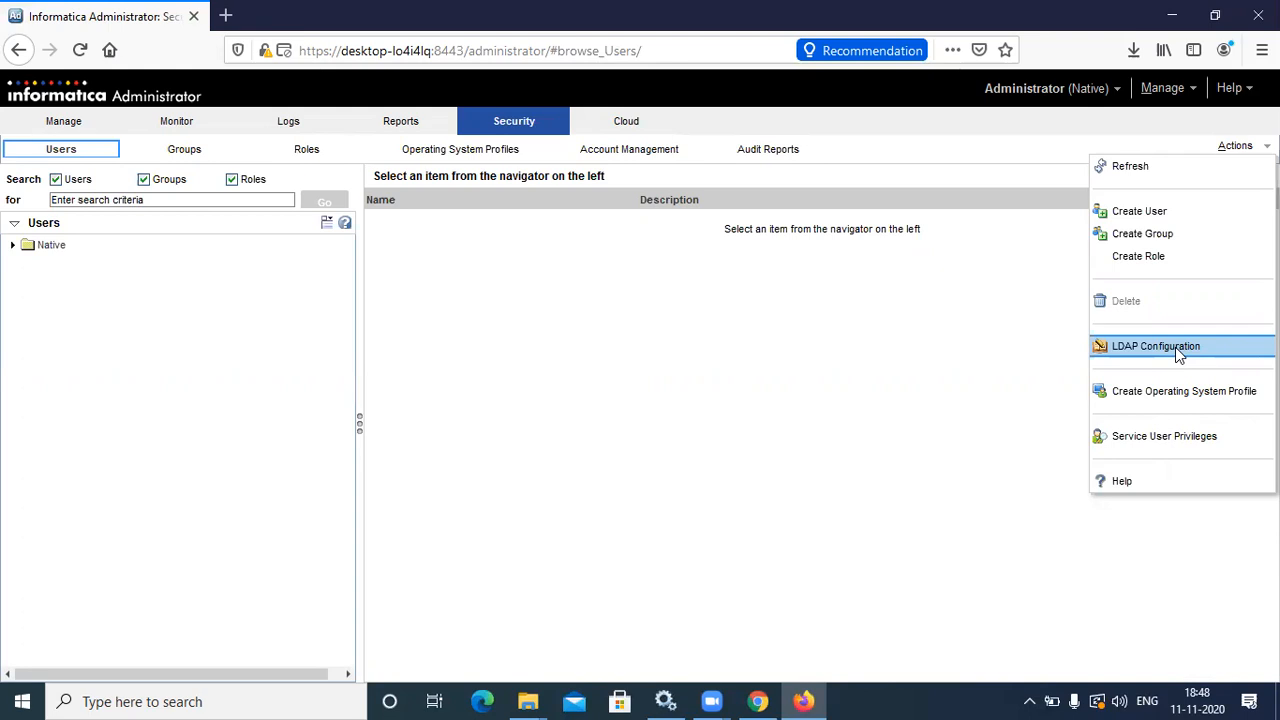
click(826, 377)
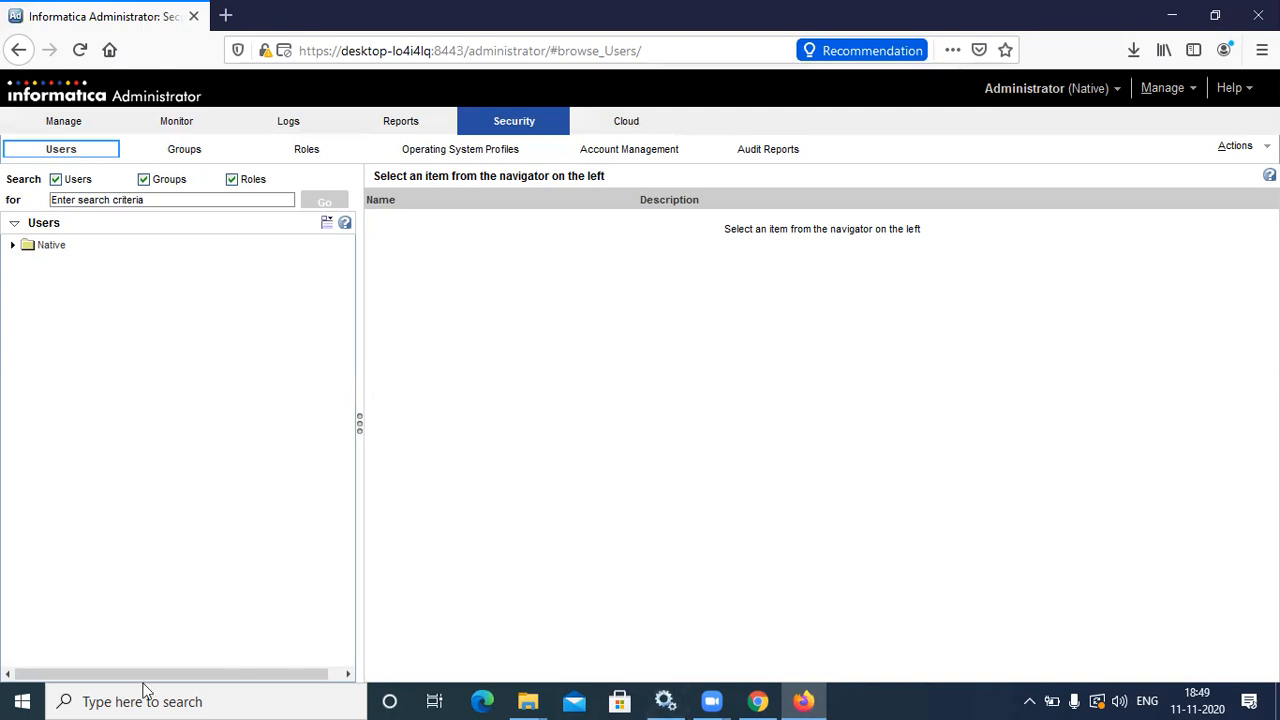
Launch PowerCenter Repository Manager, dismiss its welcome tip, and minimize it back to the browser
click(22, 700)
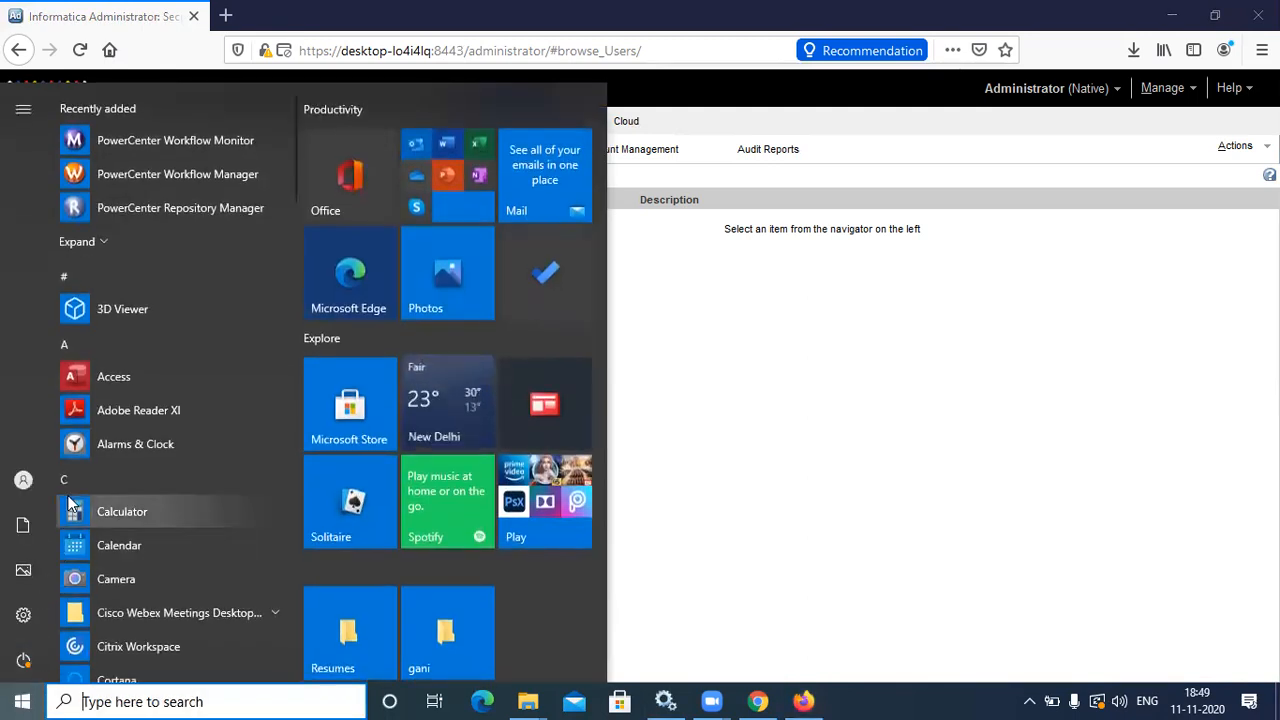
click(157, 204)
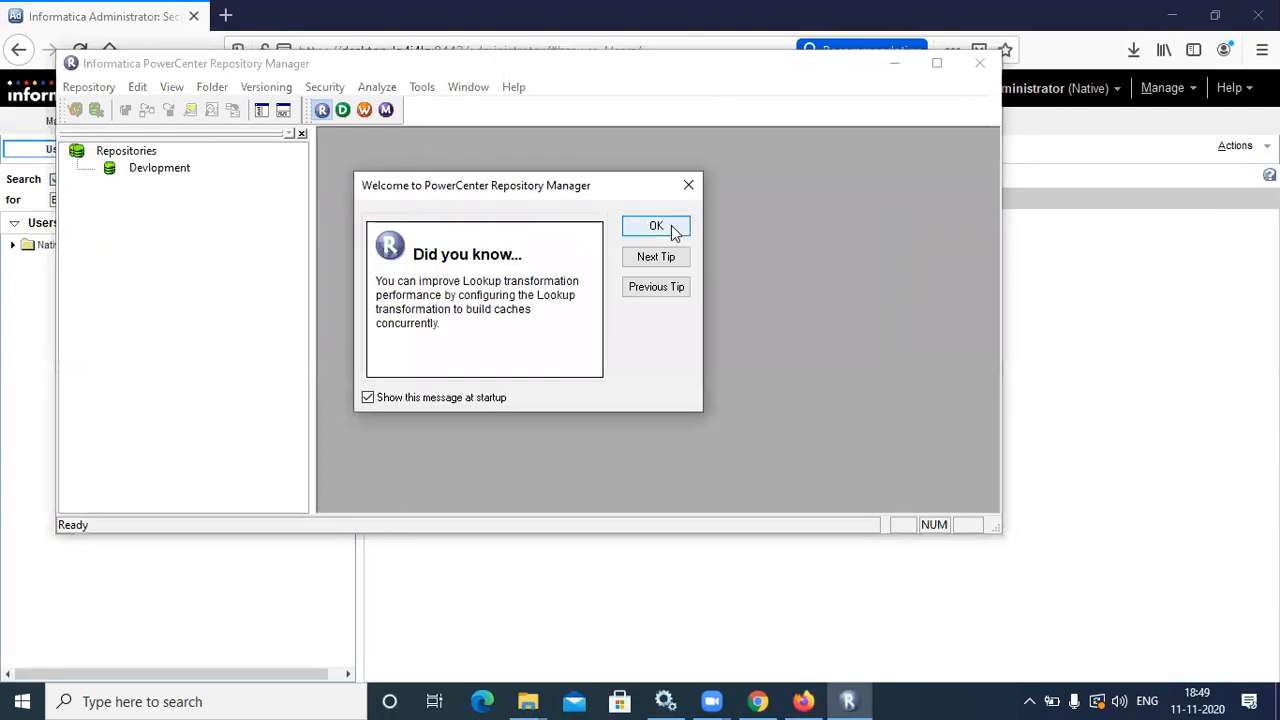
click(672, 232)
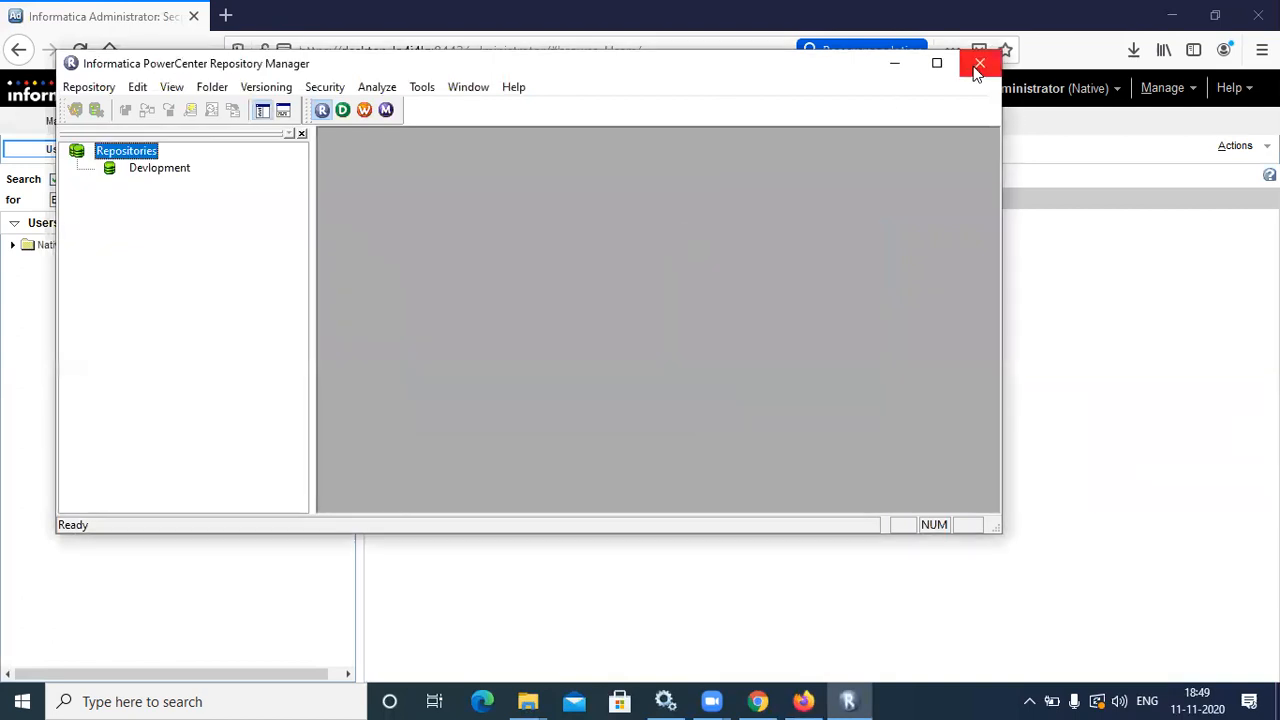
click(894, 63)
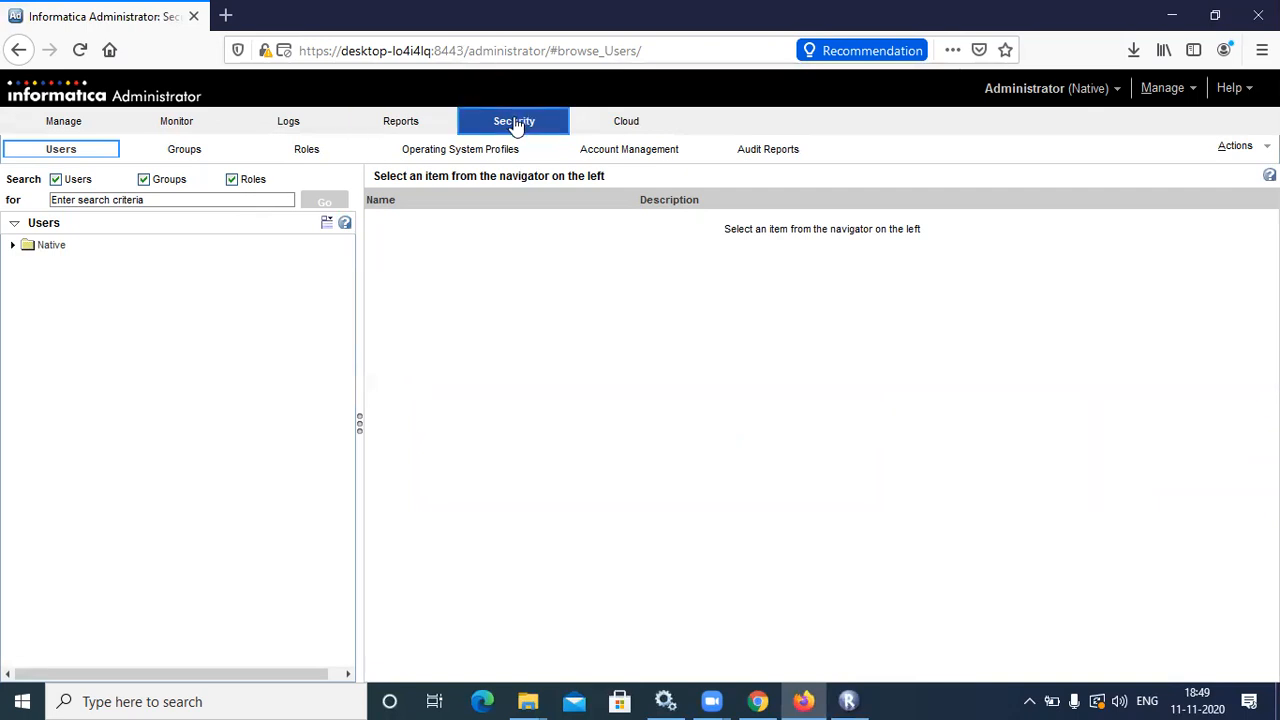
Start a new user under the Native domain and enter its login name
click(113, 246)
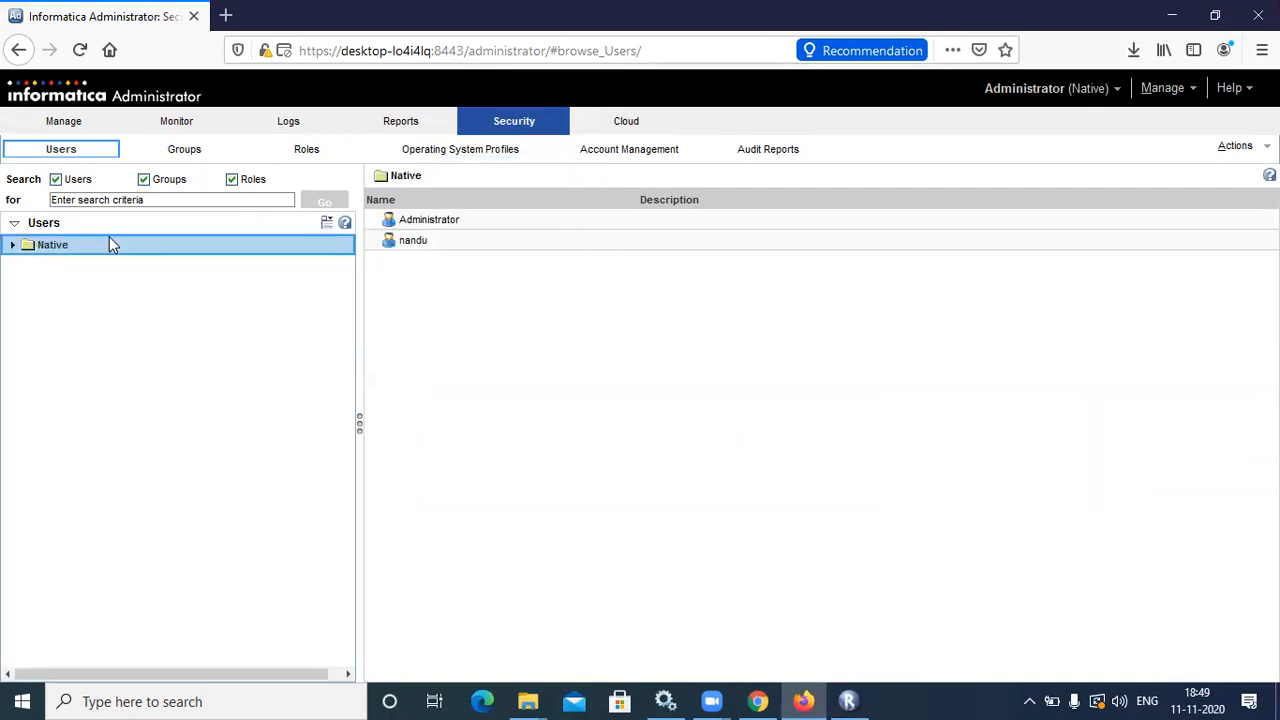
click(325, 224)
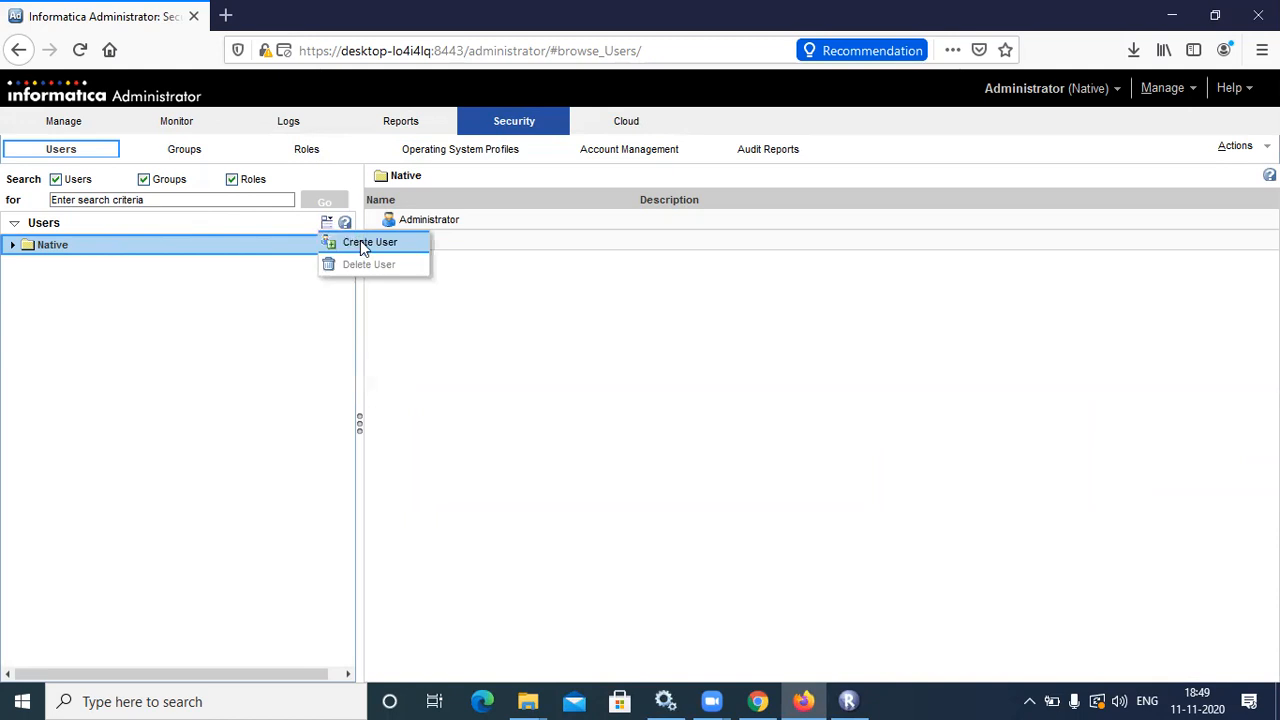
click(362, 243)
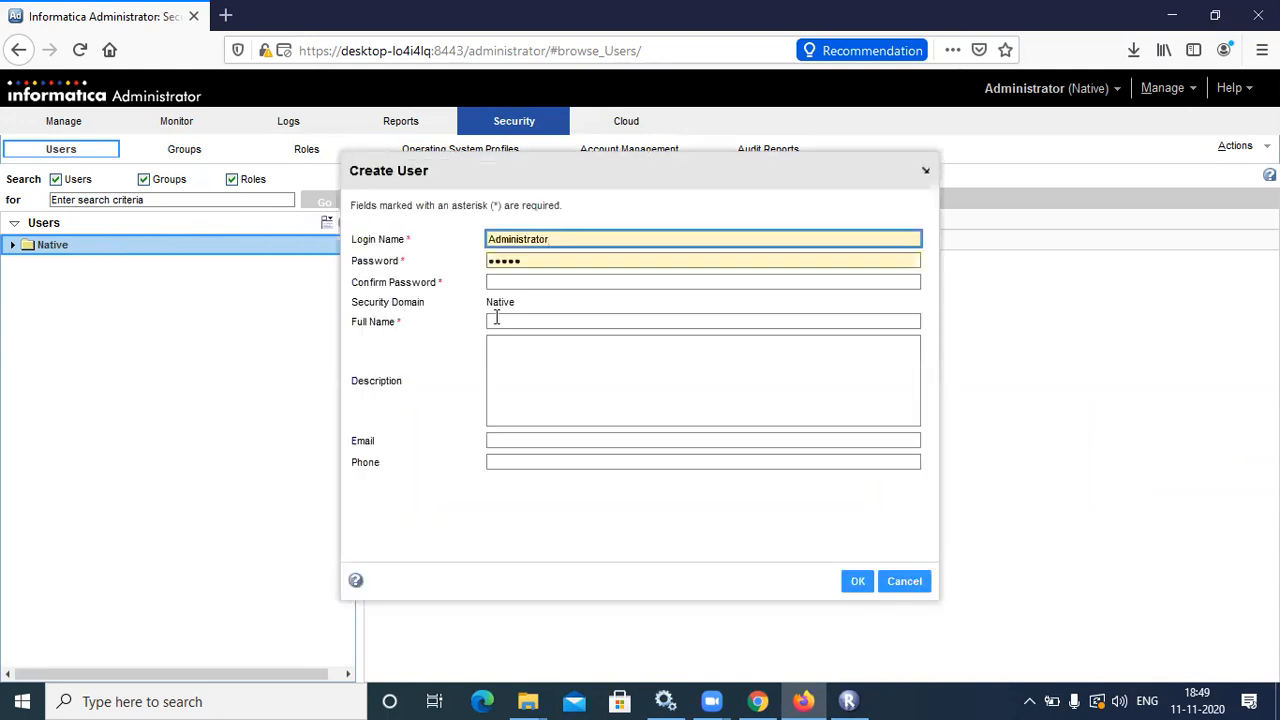
key(BackSpace)
key(BackSpace)
key(BackSpace)
key(BackSpace)
key(BackSpace)
key(BackSpace)
key(BackSpace)
key(BackSpace)
key(BackSpace)
key(BackSpace)
key(BackSpace)
key(BackSpace)
key(BackSpace)
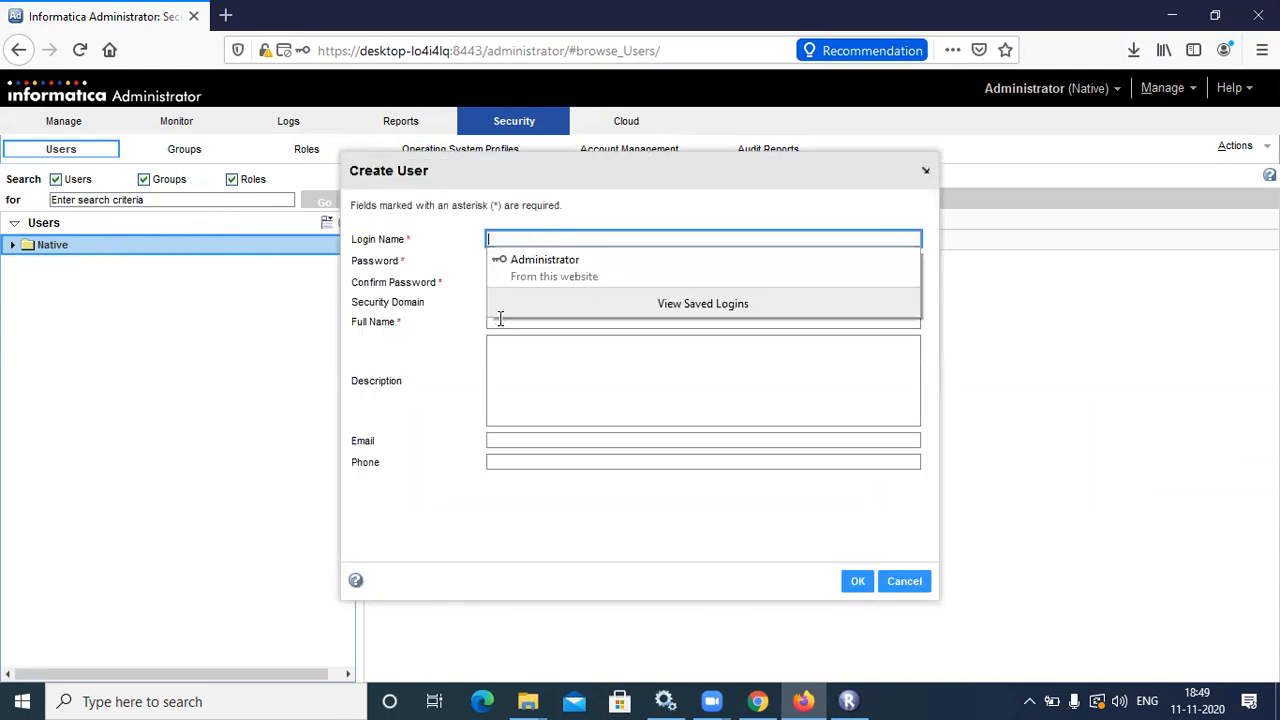
text(kumar)
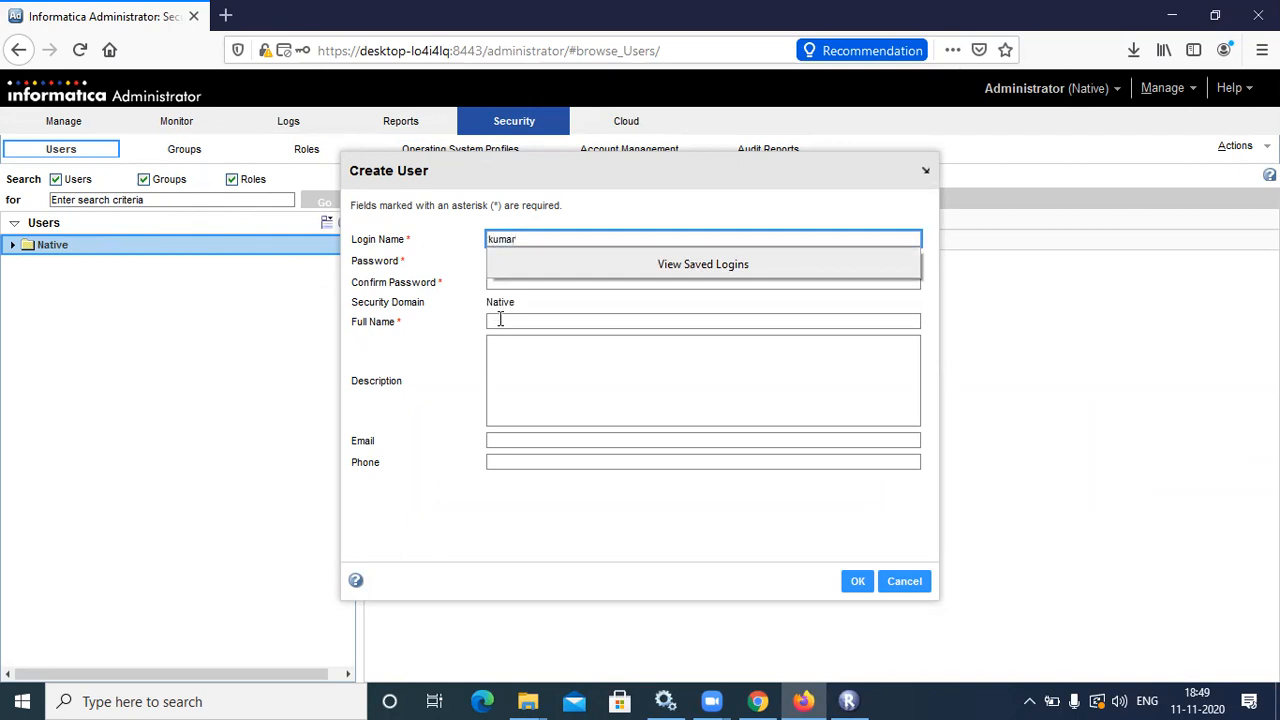
click(534, 324)
Fill in the password, its confirmation and the full name, then create the user
click(530, 260)
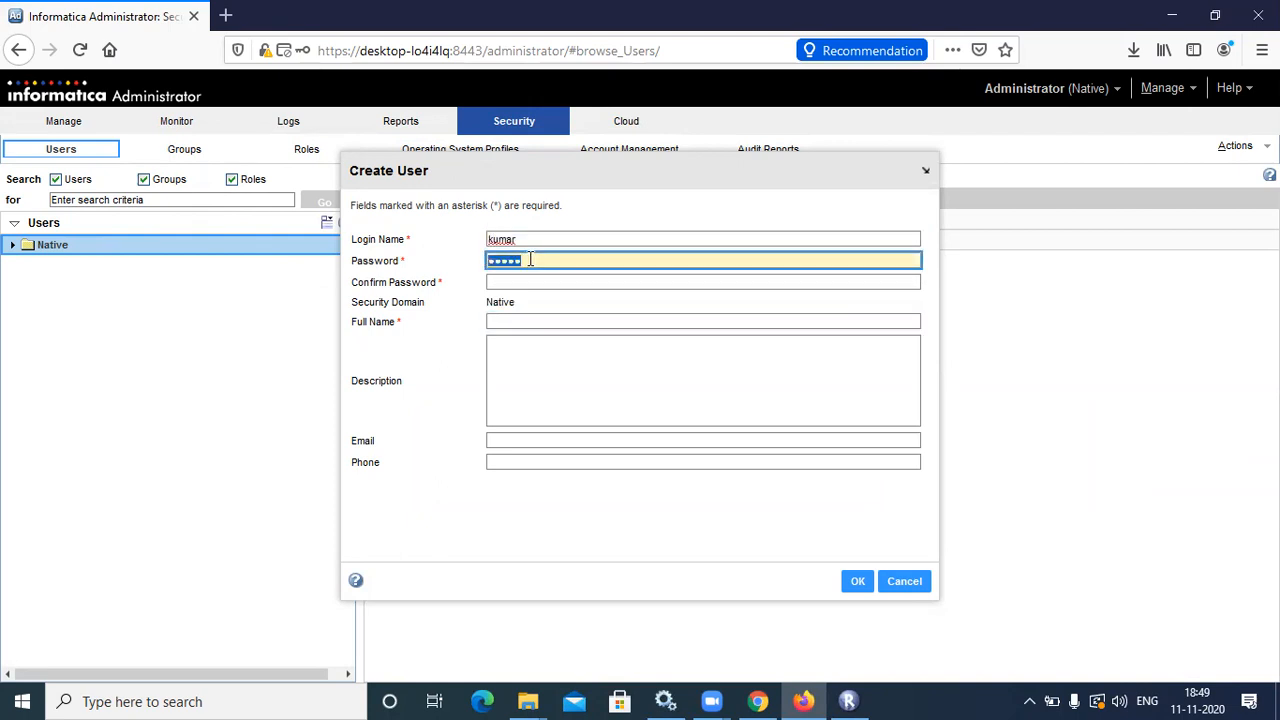
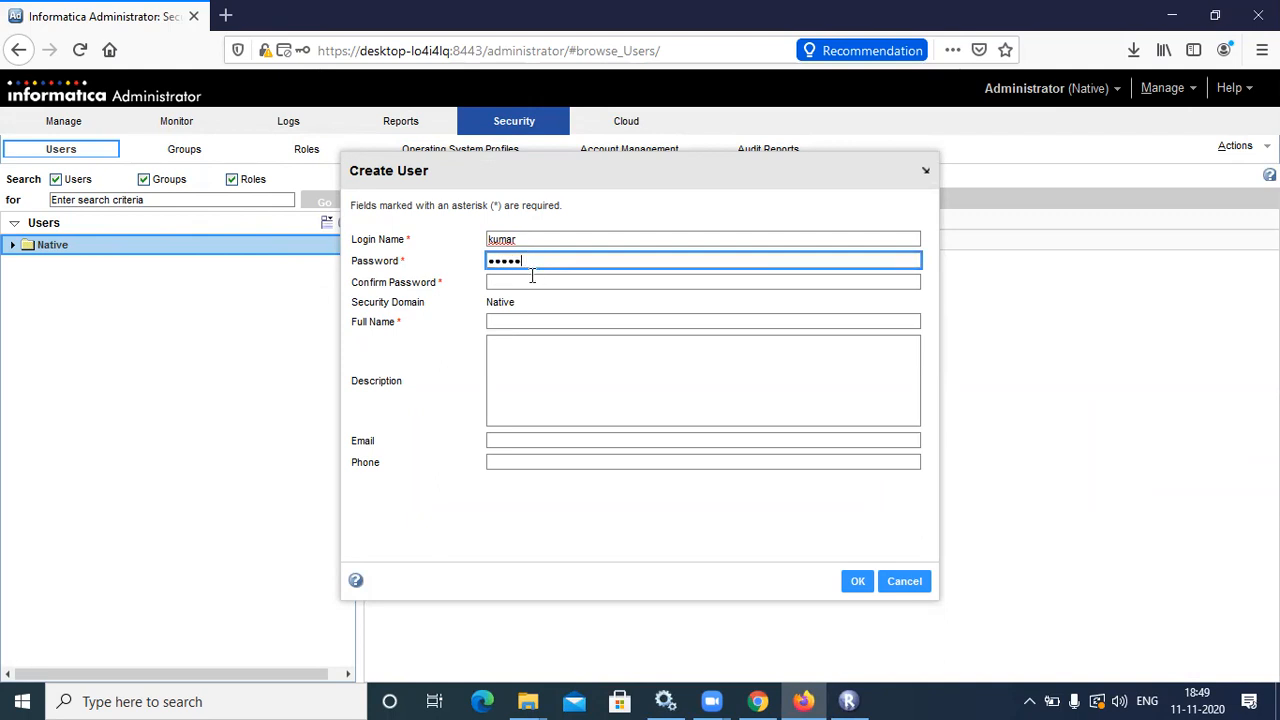
click(532, 277)
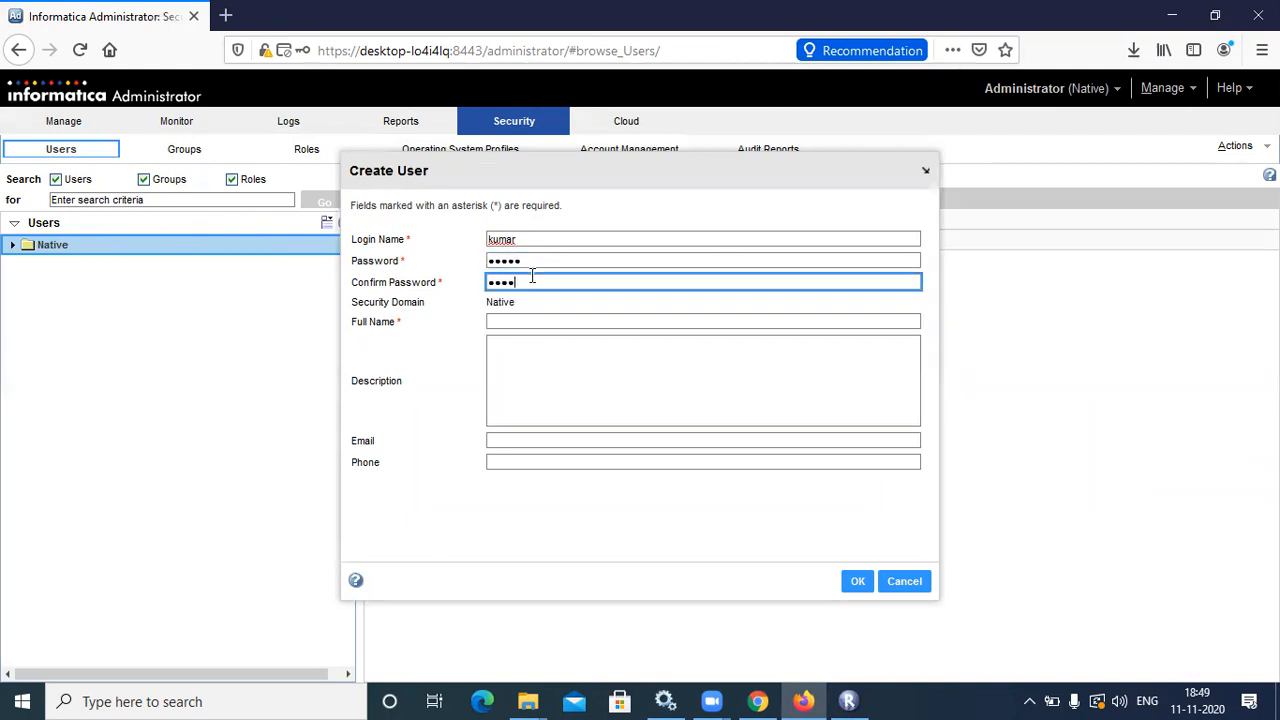
click(532, 321)
text(ku)
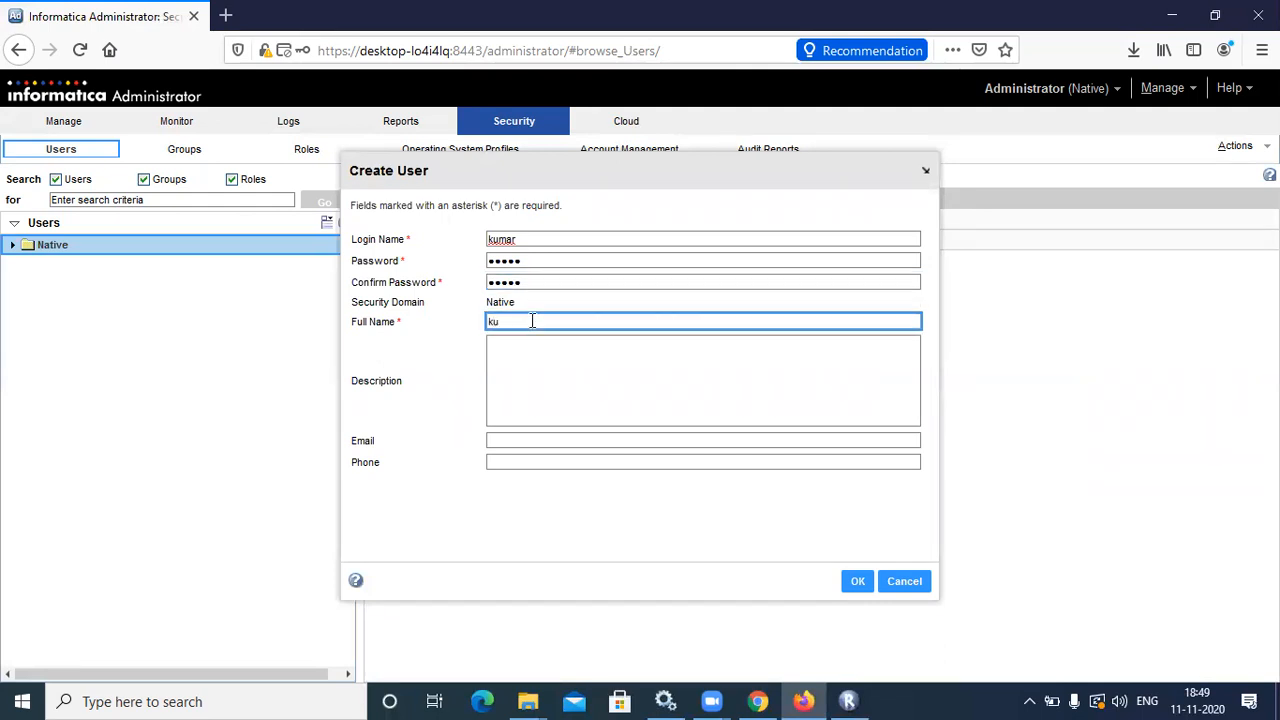
text(maraswamy)
click(594, 350)
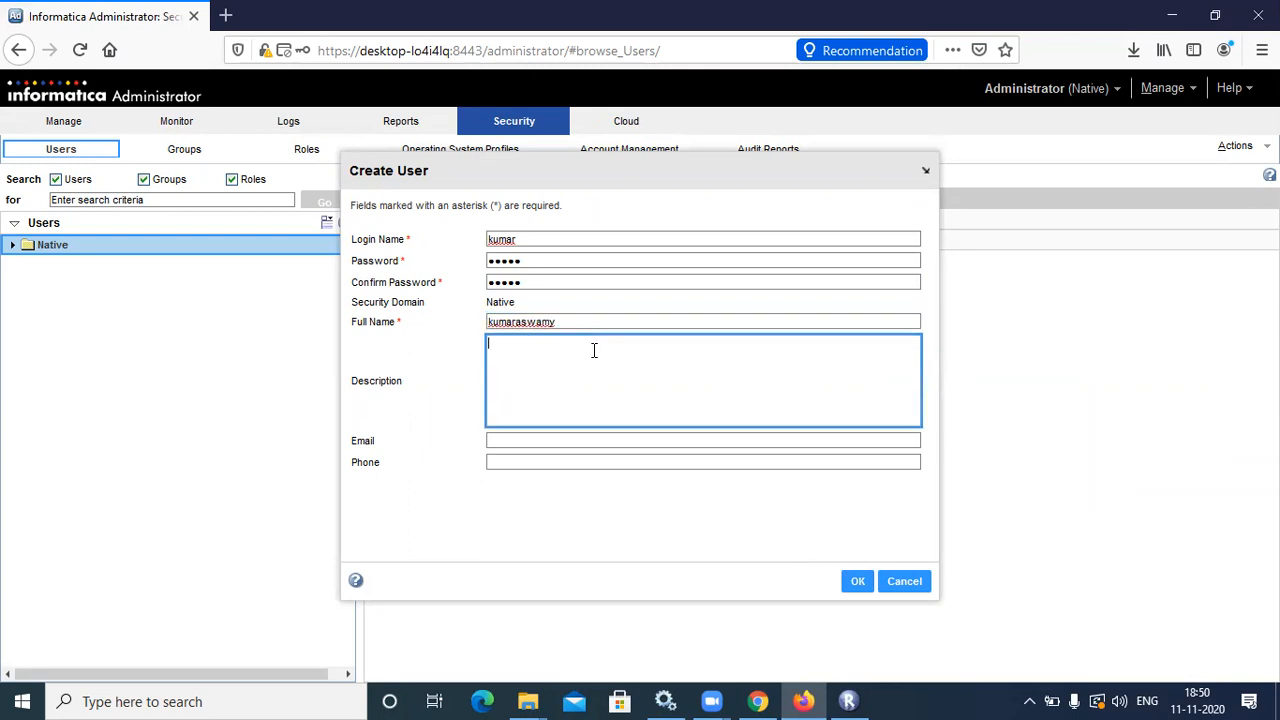
click(552, 436)
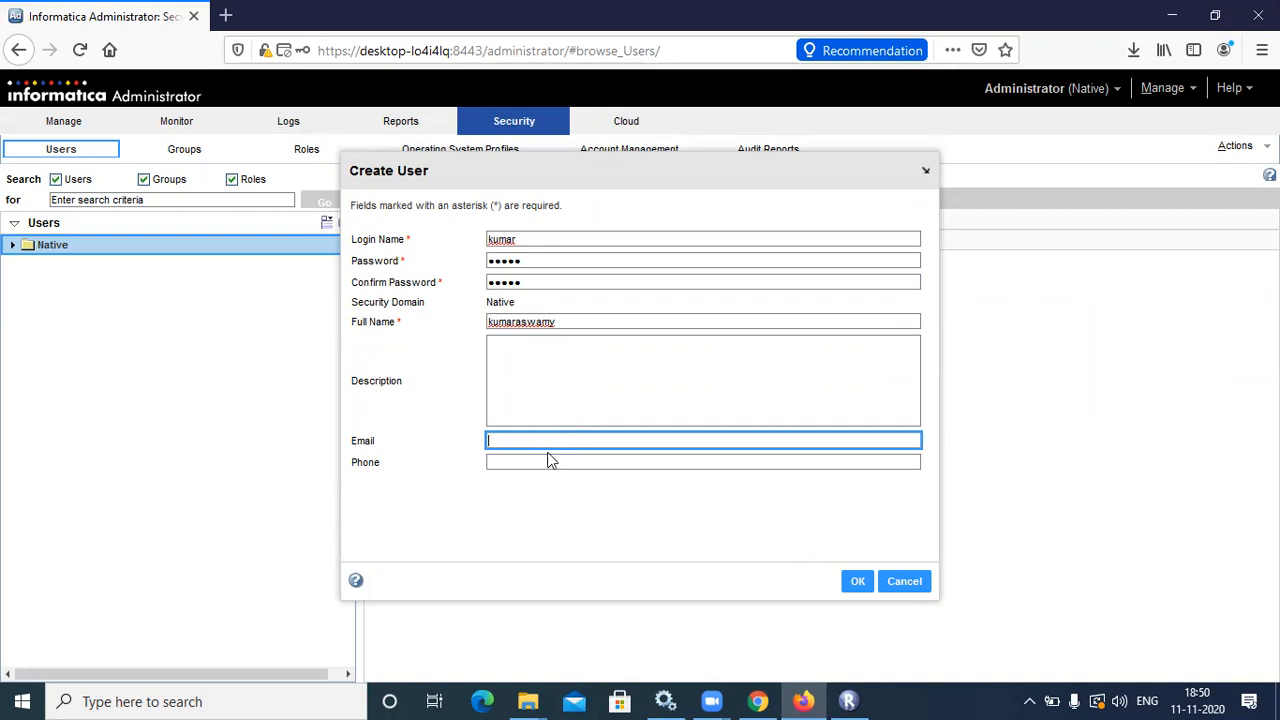
click(858, 583)
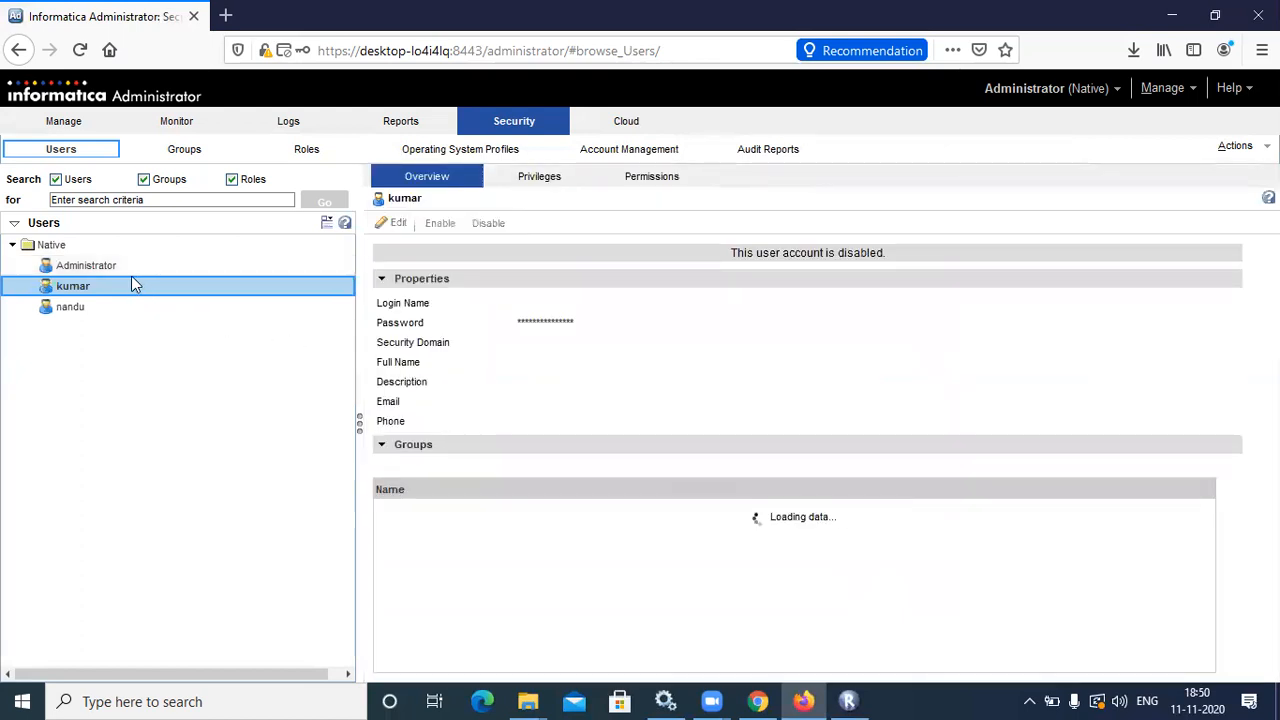
Reselect the new user and view its Privileges tab, which shows none assigned
click(124, 287)
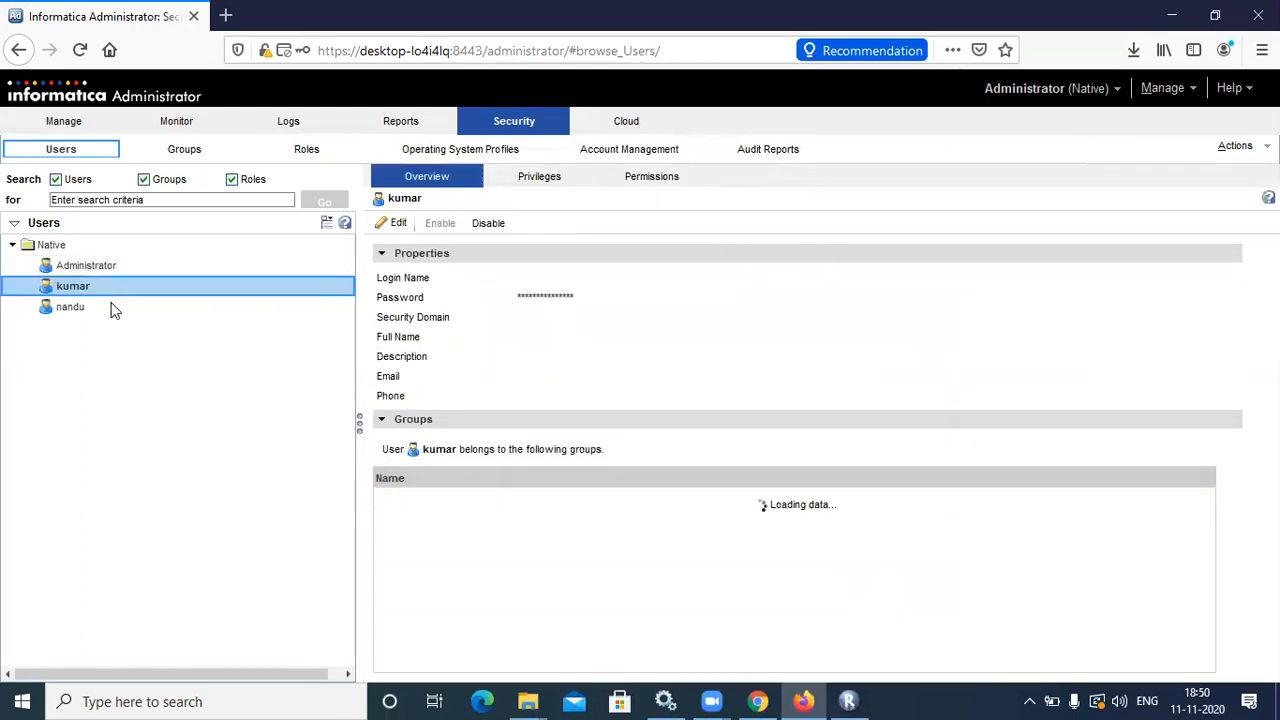
click(109, 304)
click(109, 291)
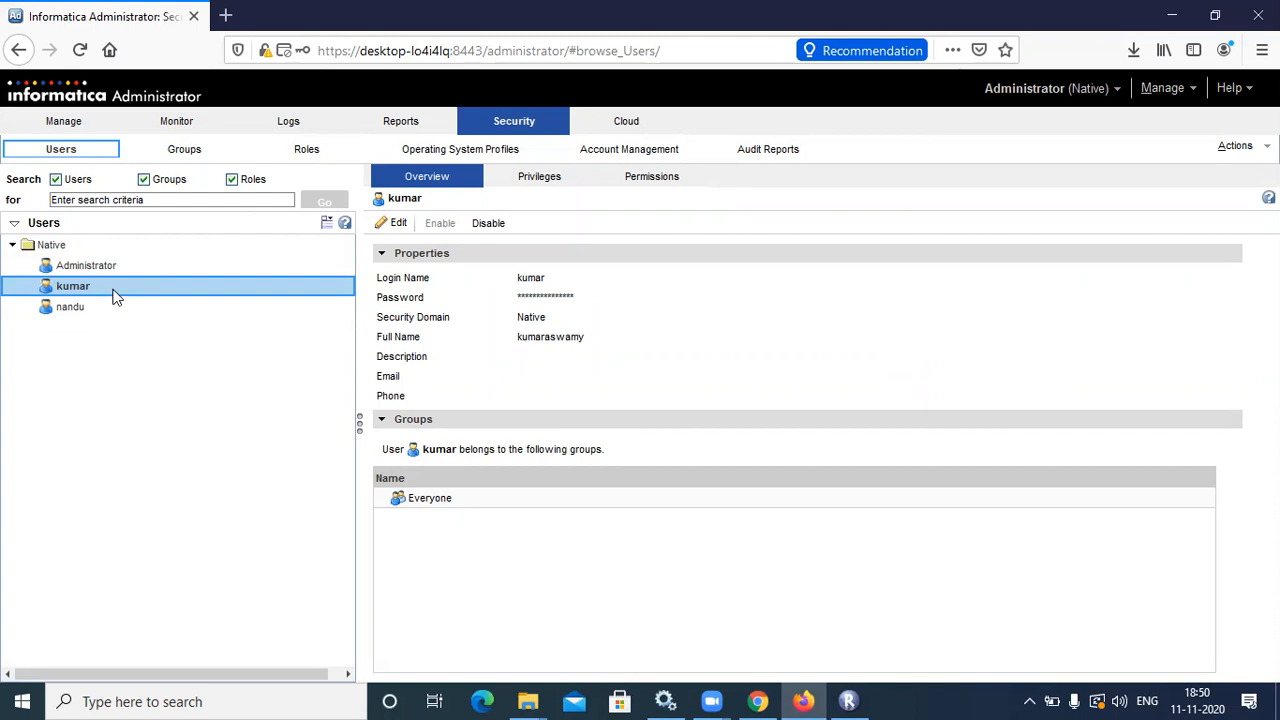
click(558, 186)
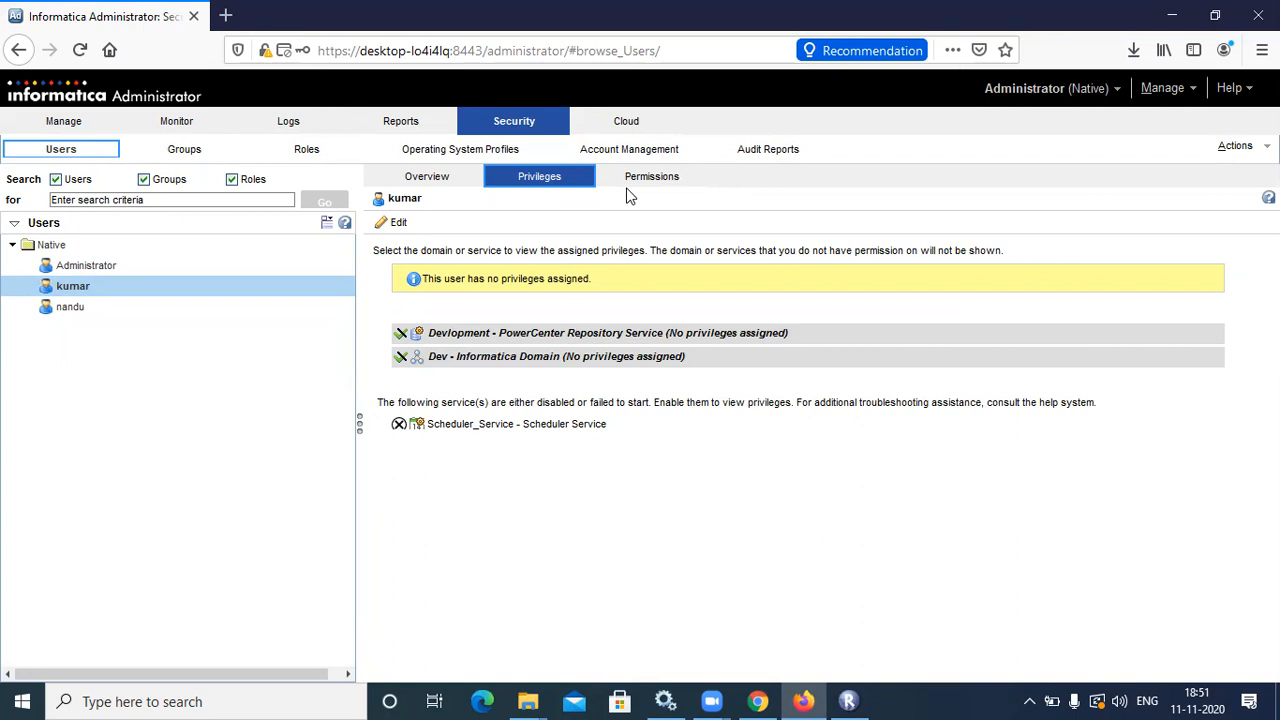
Open the Groups page and begin, then cancel, a new group under Native
click(184, 151)
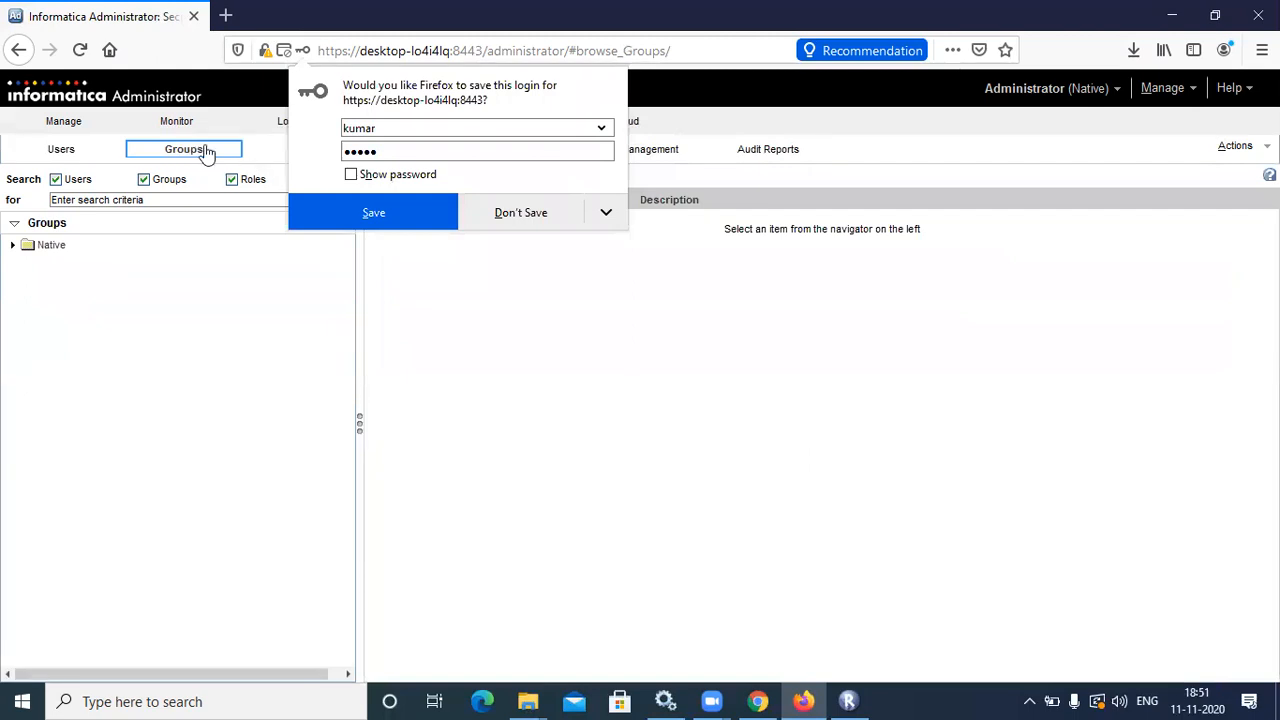
click(375, 212)
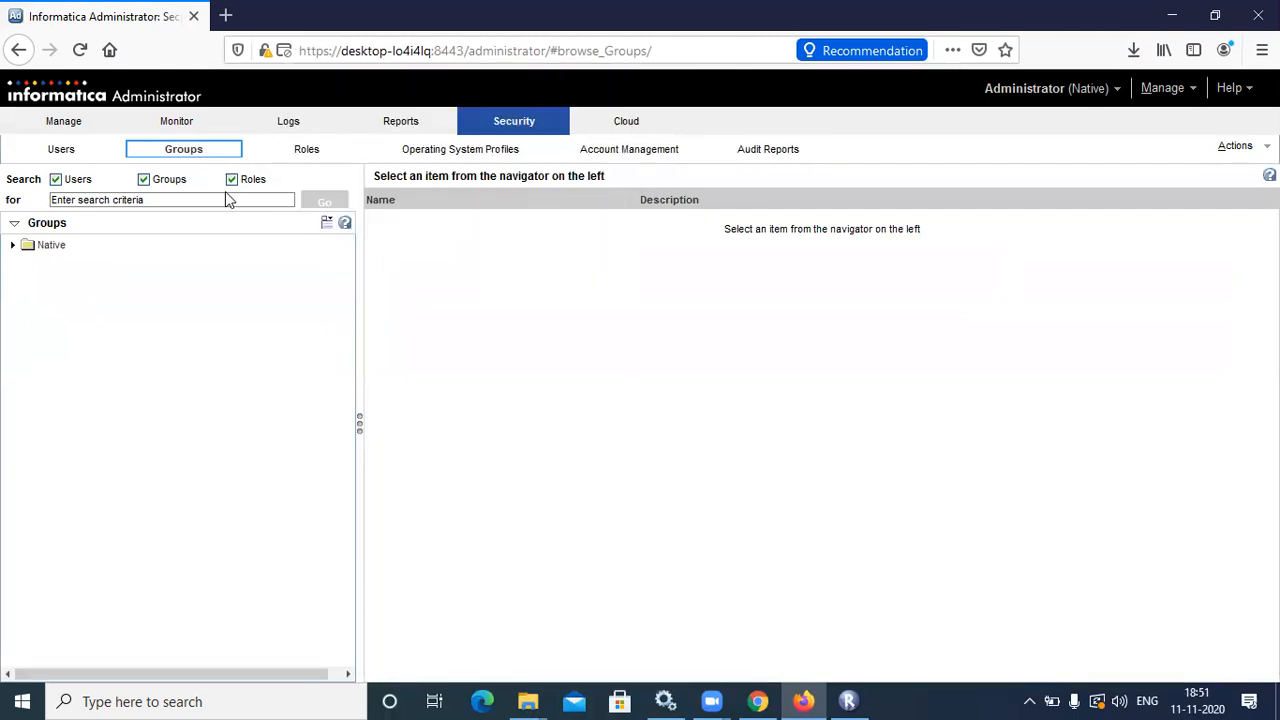
right_click(60, 248)
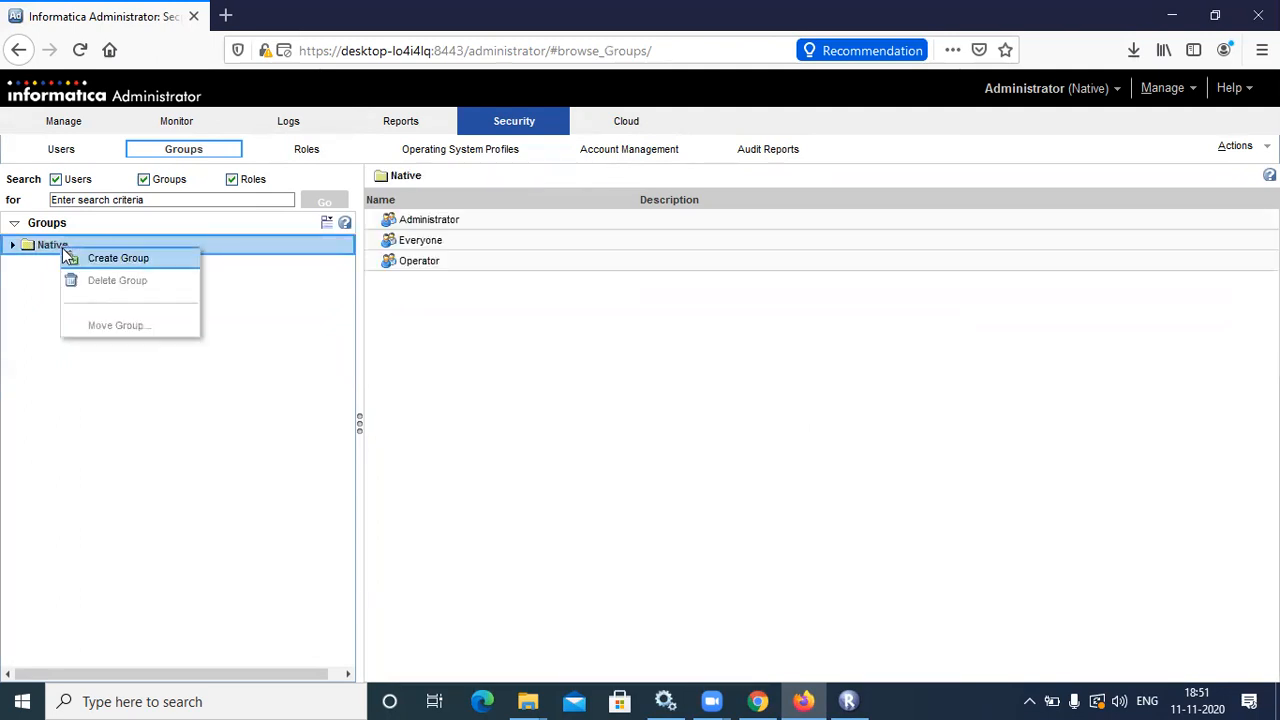
click(97, 261)
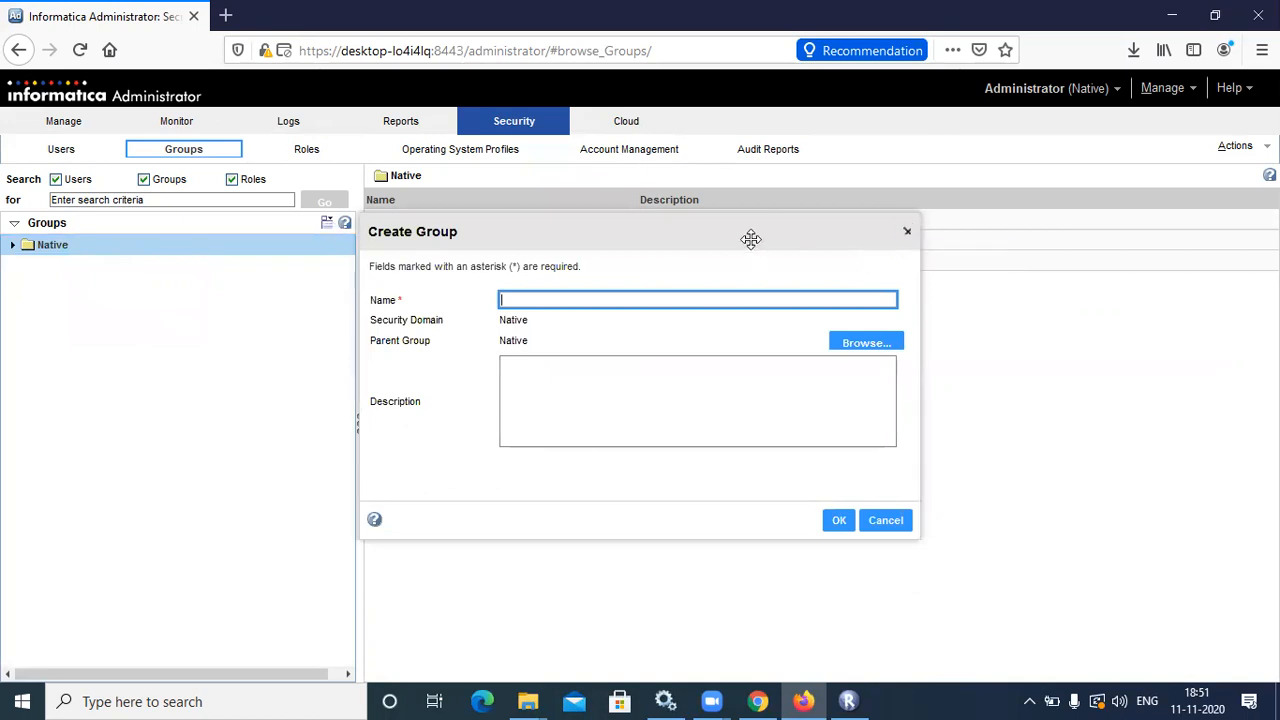
click(907, 234)
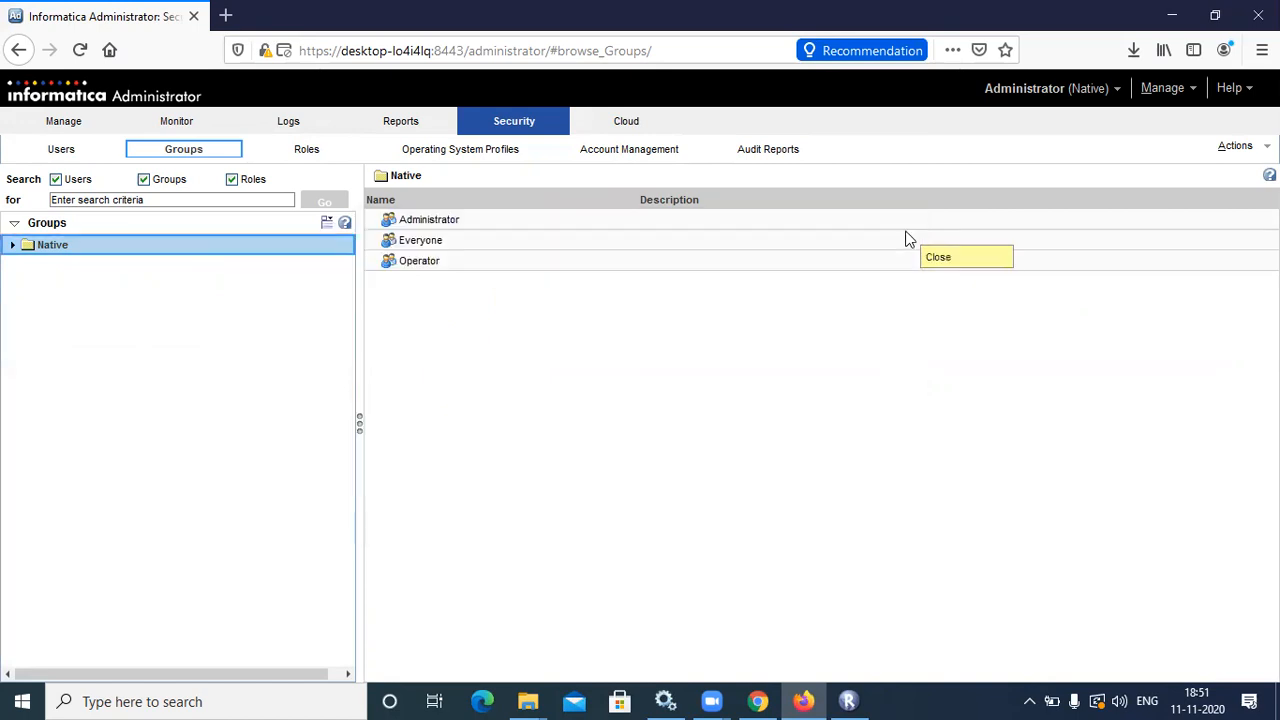
Create the Native group 'devlopment', check its details, and return to the Users page
click(326, 226)
click(343, 241)
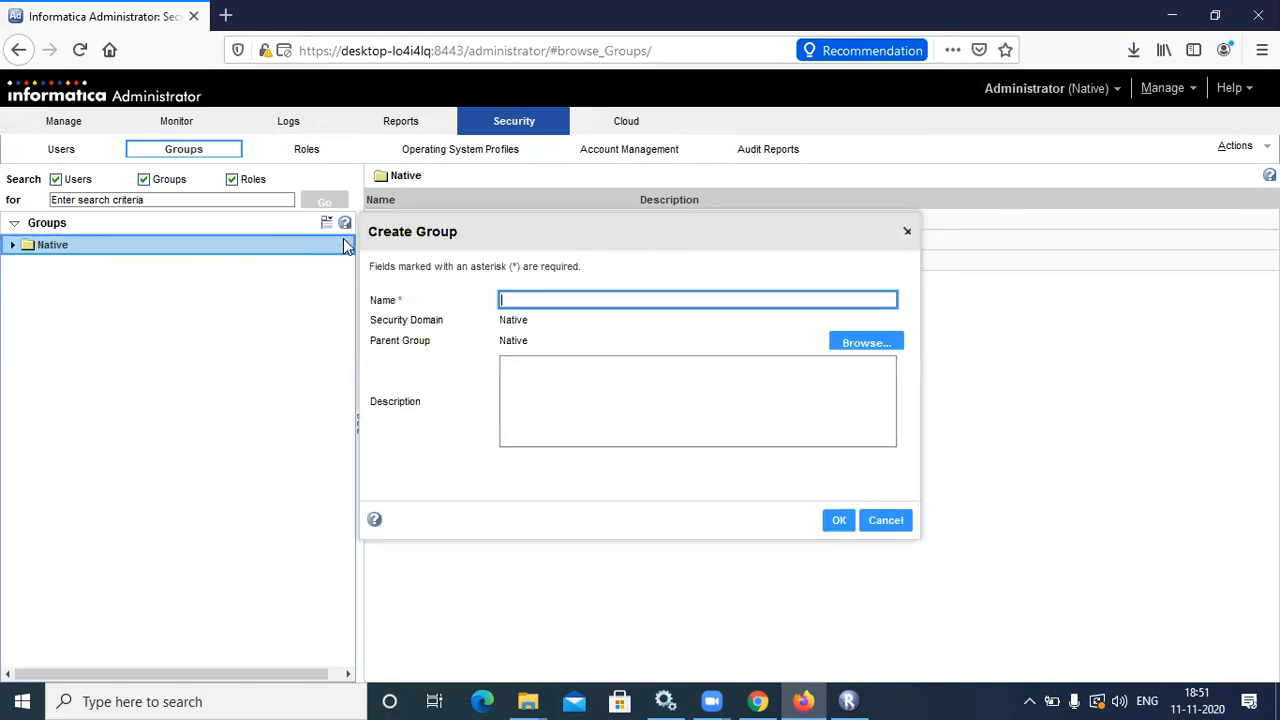
text(devlopment)
click(836, 523)
click(172, 292)
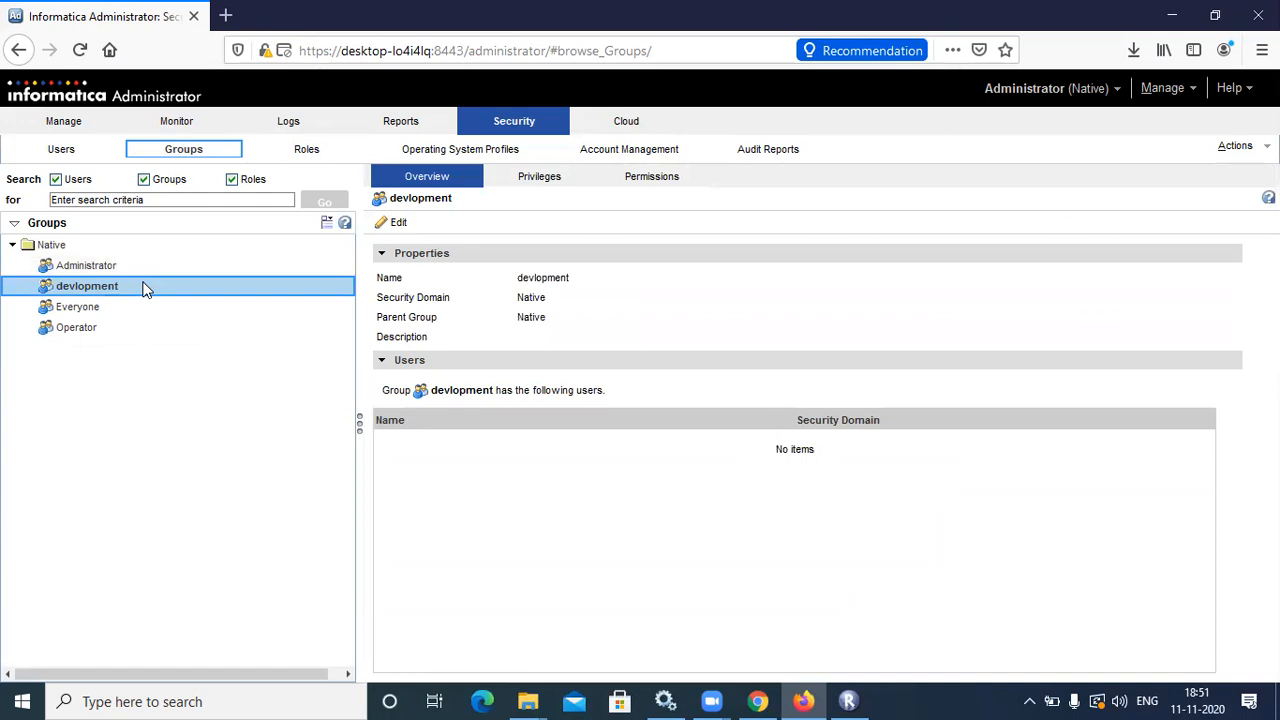
click(78, 156)
Start another Native user and replace the autofilled login name with the new one
click(167, 246)
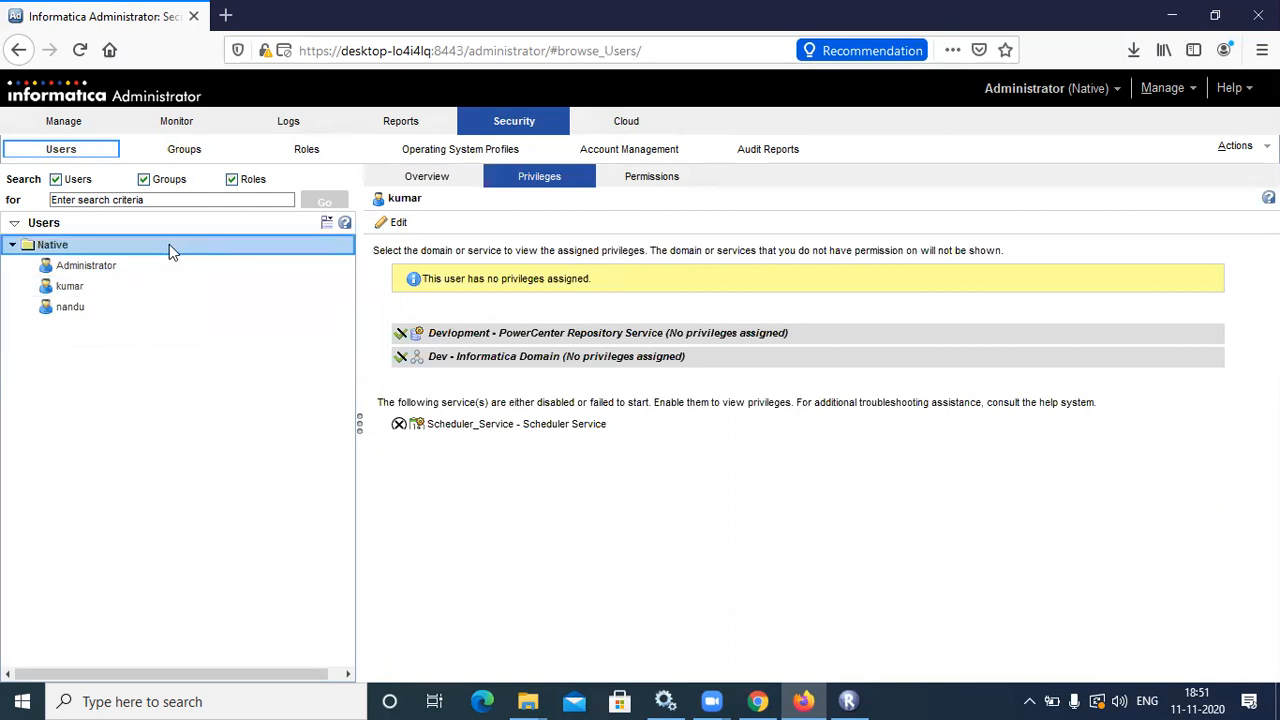
click(326, 221)
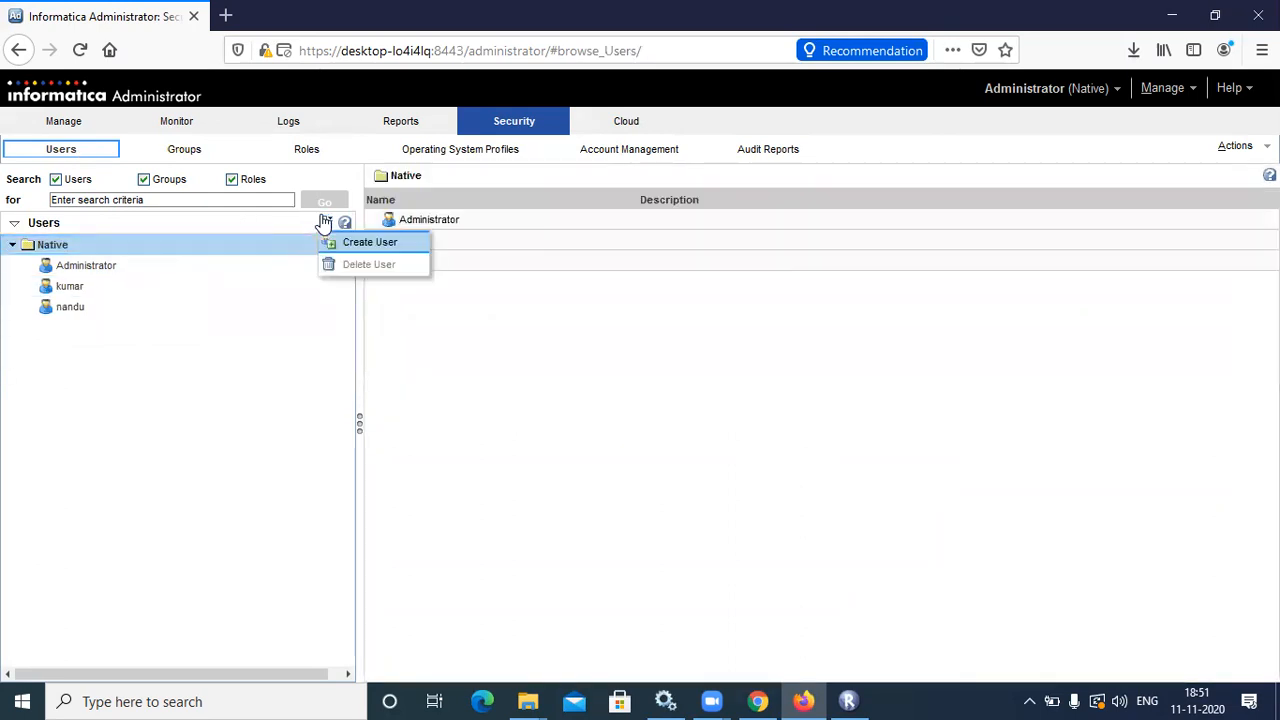
click(349, 241)
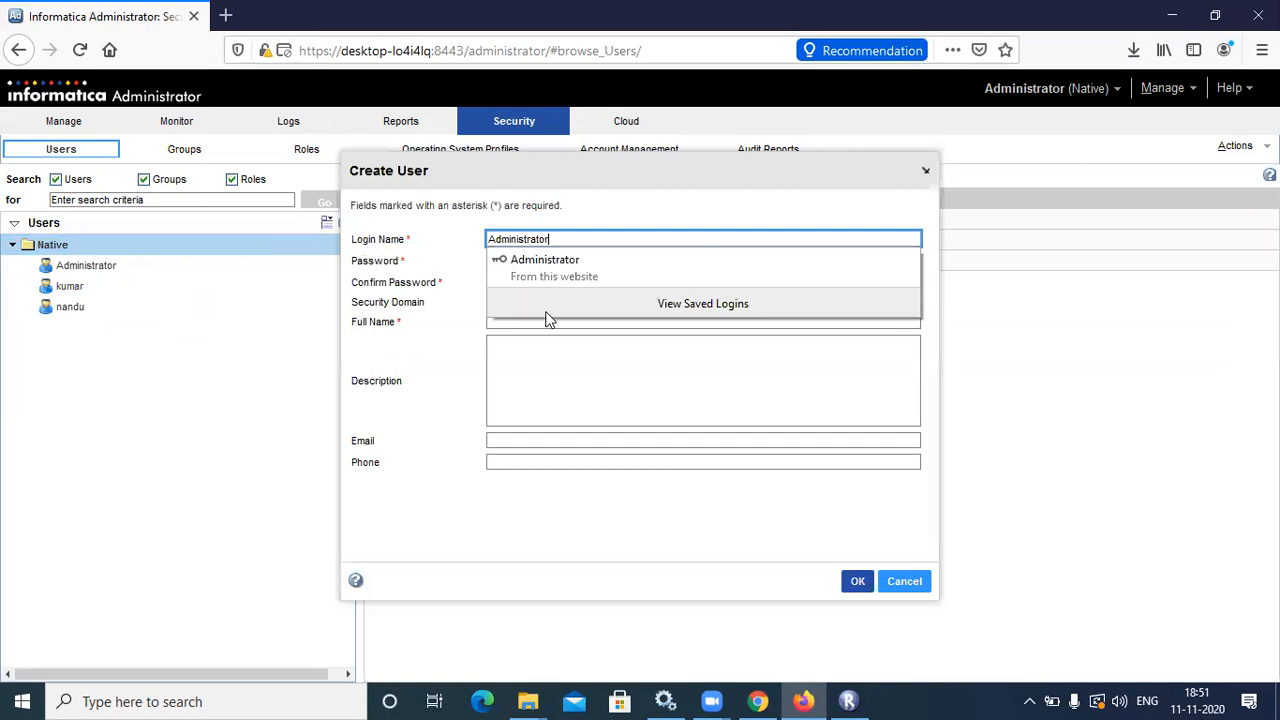
key(BackSpace)
key(BackSpace)
key(BackSpace)
key(BackSpace)
key(BackSpace)
key(BackSpace)
key(BackSpace)
key(BackSpace)
key(BackSpace)
key(BackSpace)
key(BackSpace)
key(BackSpace)
key(BackSpace)
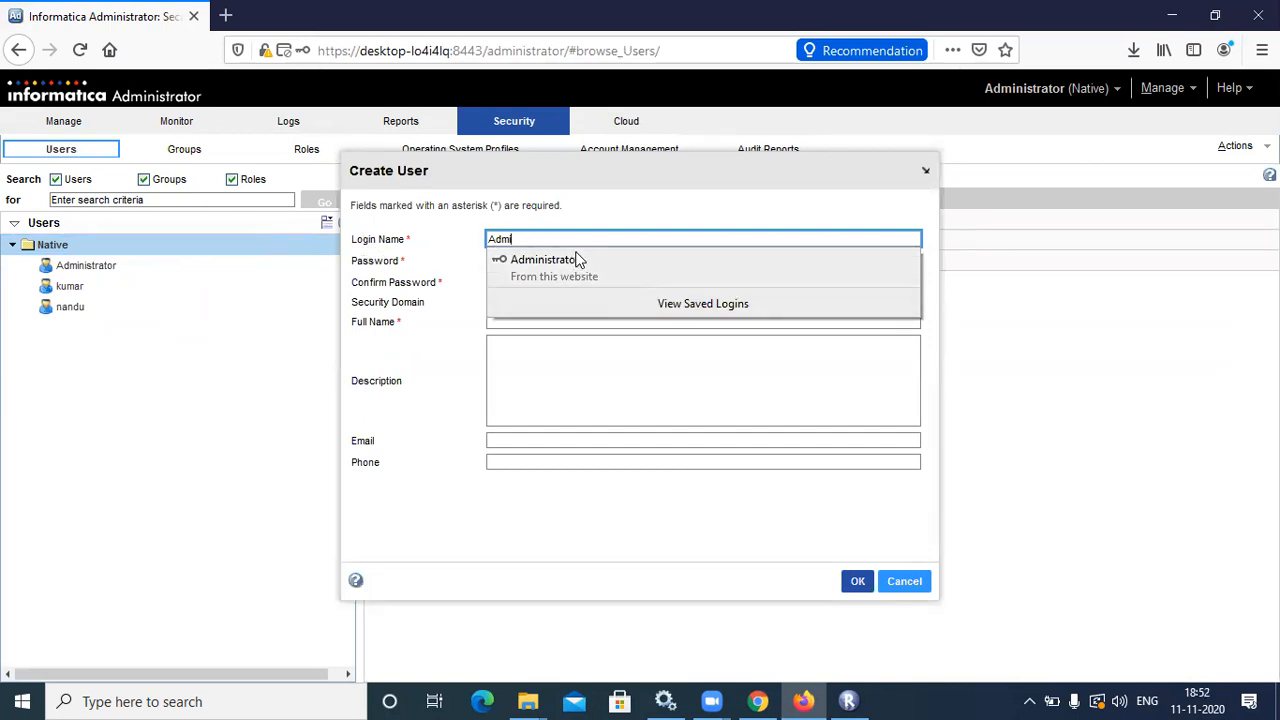
text(ram)
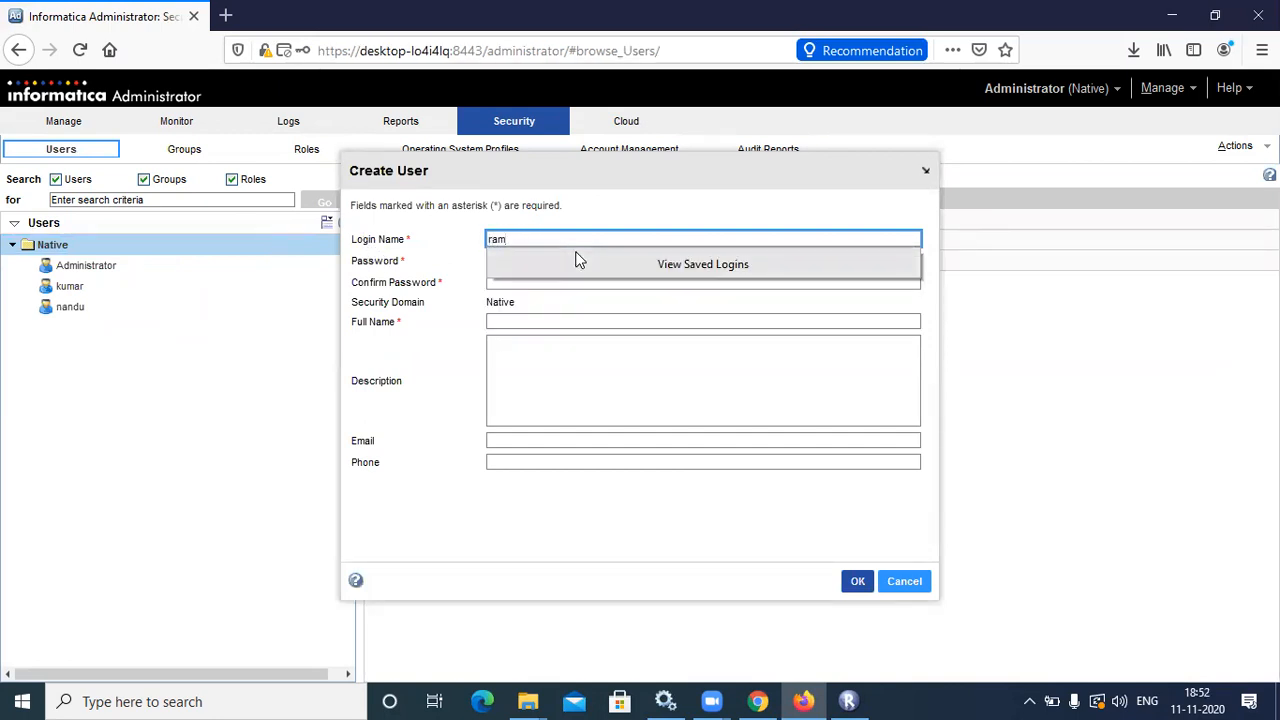
key(Tab)
Enter and correct the password, add the user's full name, and create the account
key(Tab)
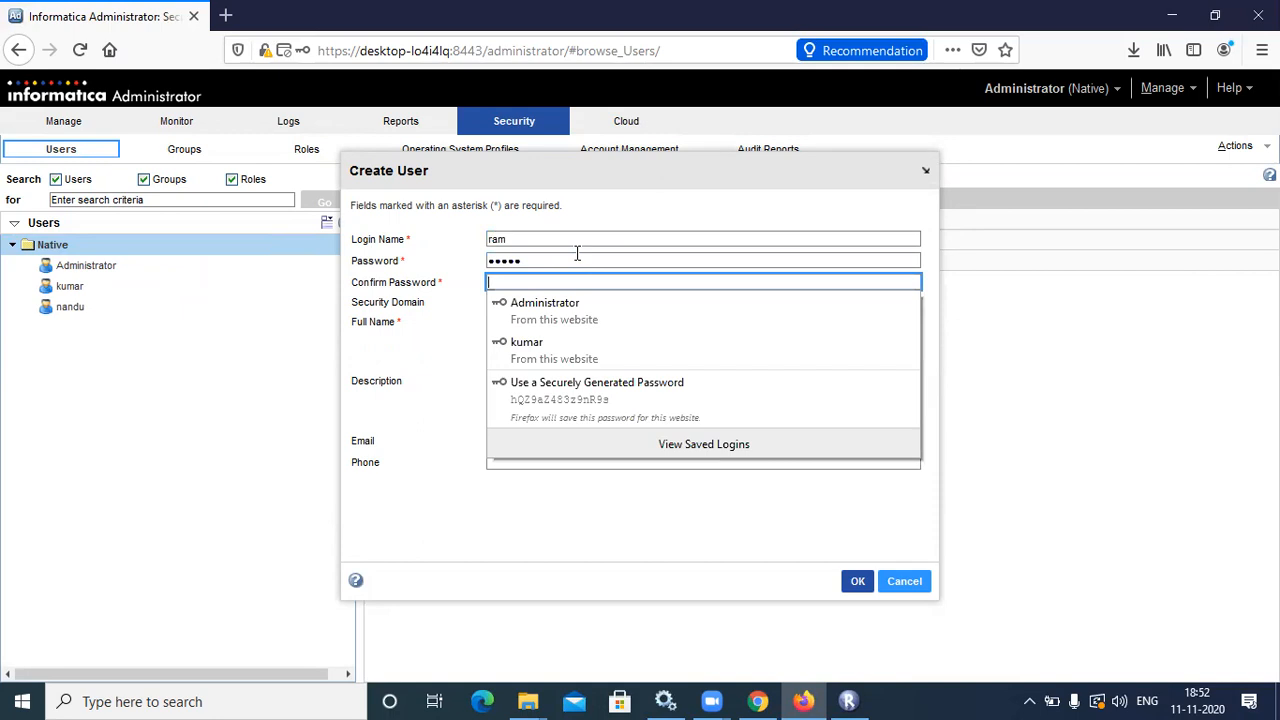
click(571, 258)
key(BackSpace)
key(BackSpace)
key(BackSpace)
key(BackSpace)
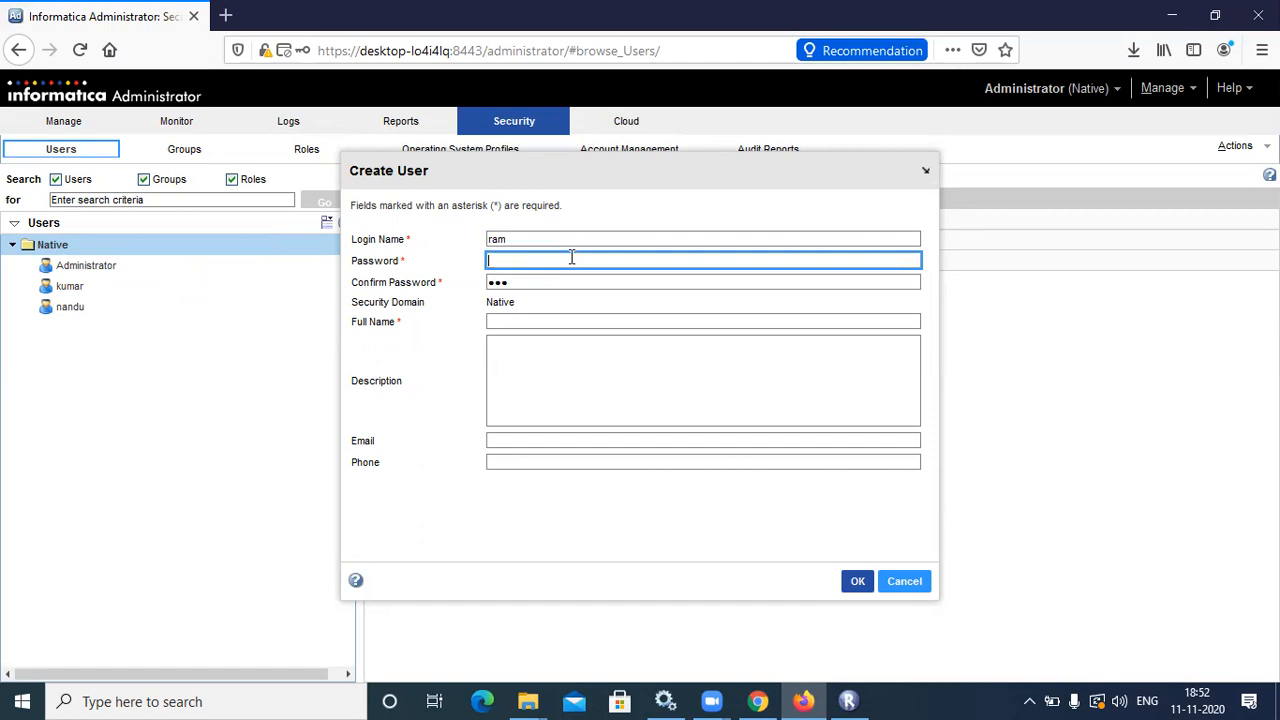
click(536, 317)
text(ramak)
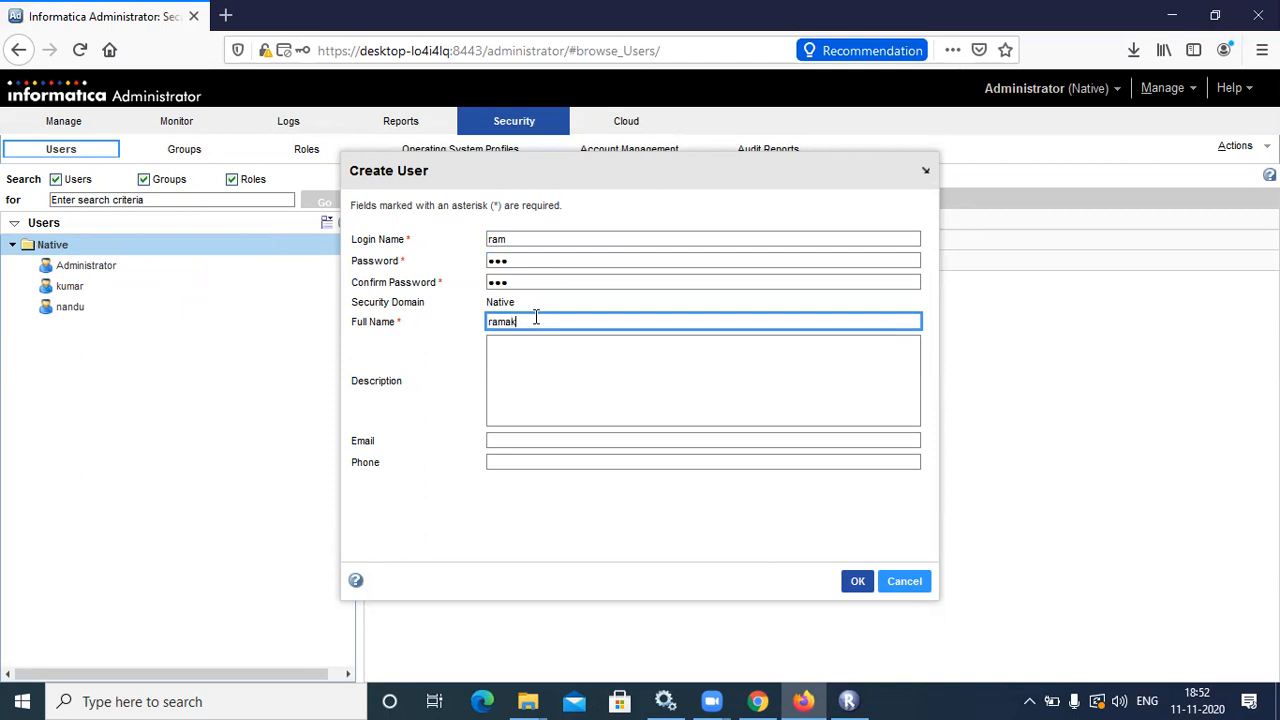
text(rishna)
click(857, 586)
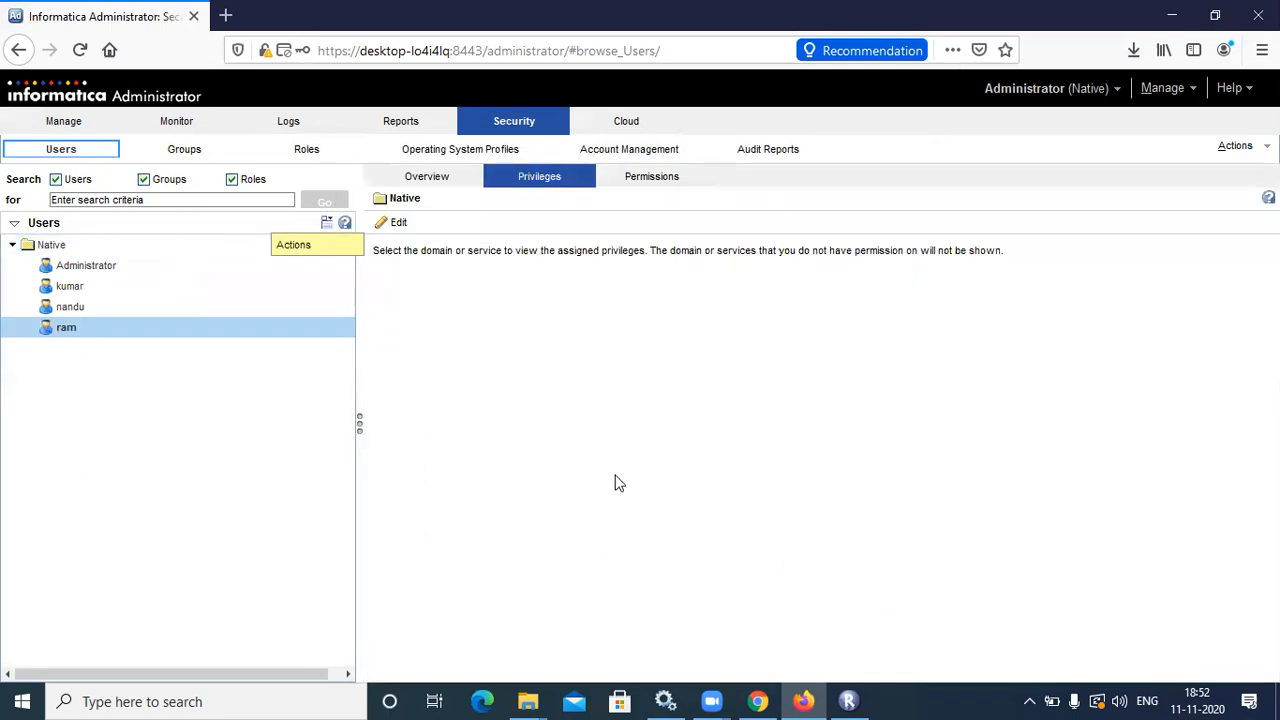
Begin one more new user and enter its login name over the autofilled value
click(325, 222)
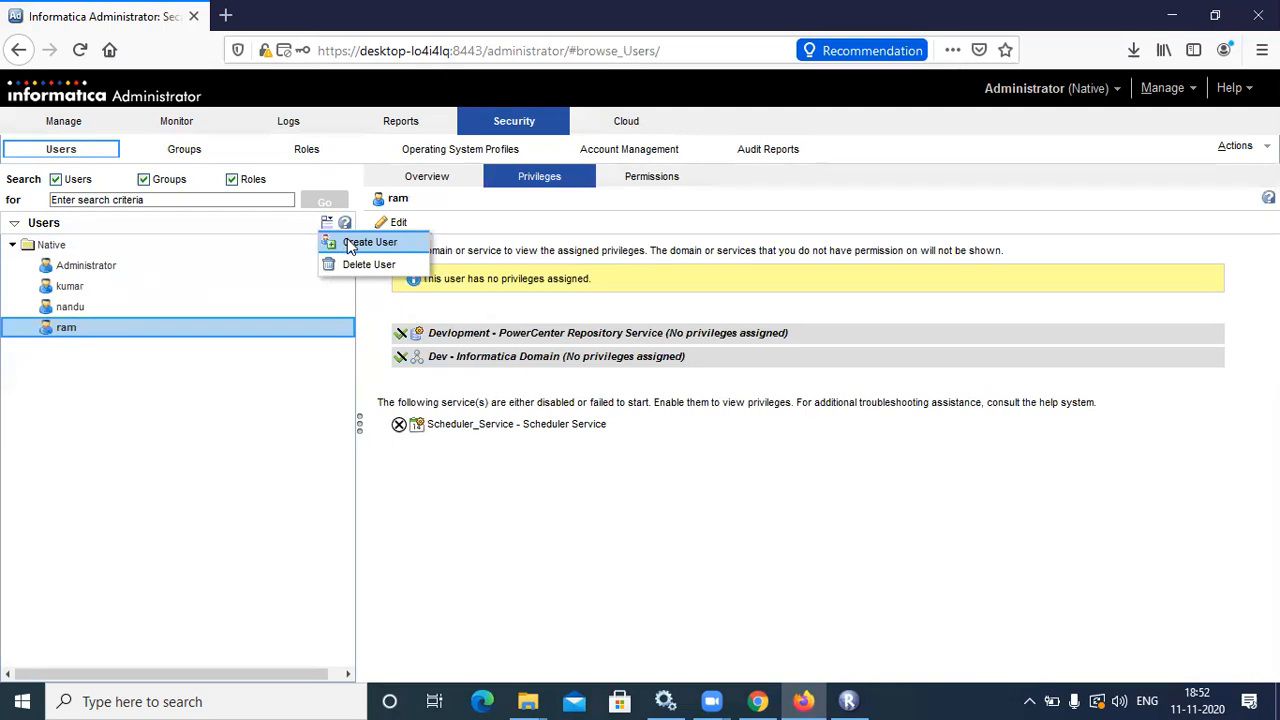
click(345, 241)
key(BackSpace)
key(BackSpace)
key(BackSpace)
key(BackSpace)
key(BackSpace)
key(BackSpace)
key(BackSpace)
key(BackSpace)
key(BackSpace)
key(BackSpace)
key(BackSpace)
key(BackSpace)
key(BackSpace)
text(neha)
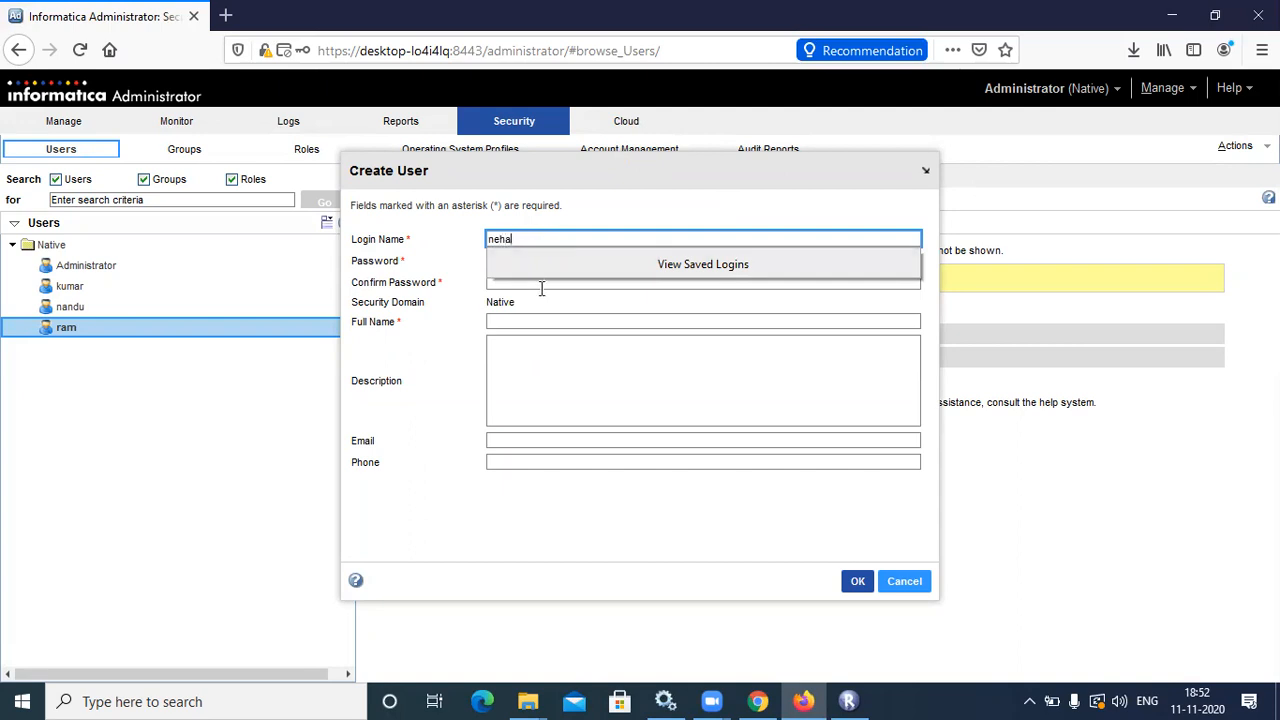
Replace the autofilled password, confirm it, add the full name, and create the user
click(541, 285)
click(540, 263)
key(BackSpace)
key(BackSpace)
key(BackSpace)
key(BackSpace)
key(BackSpace)
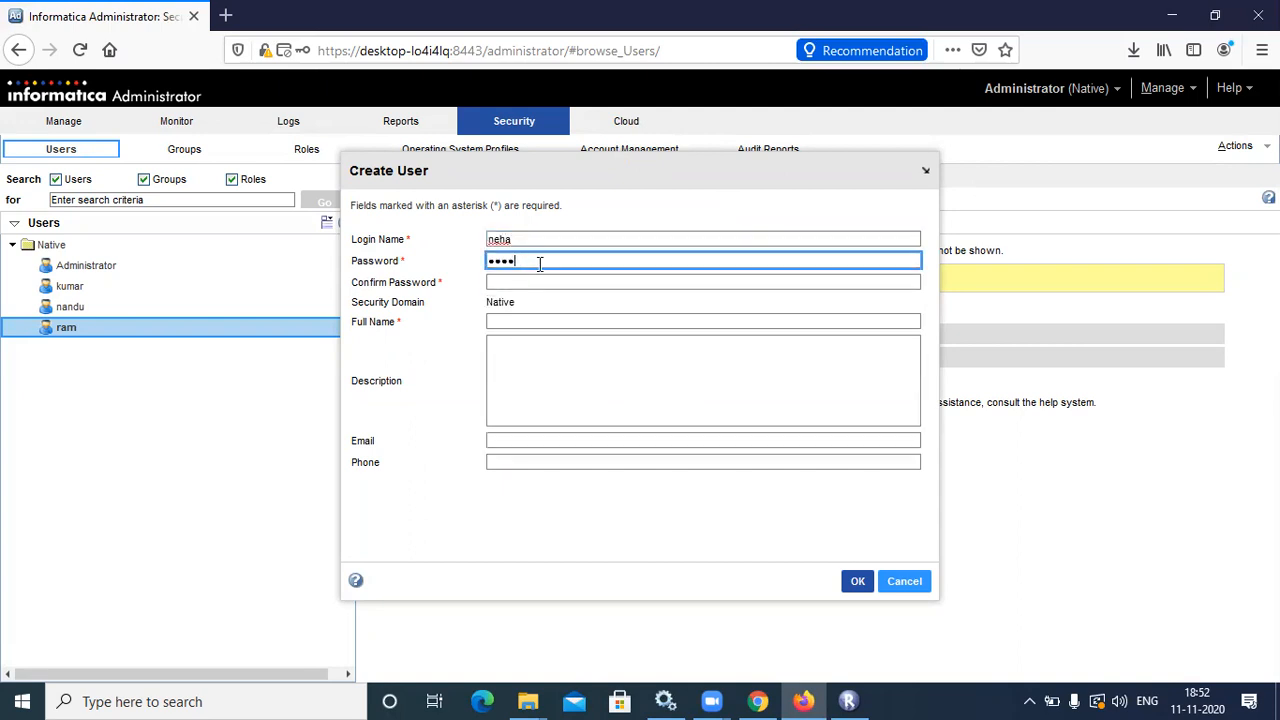
click(528, 277)
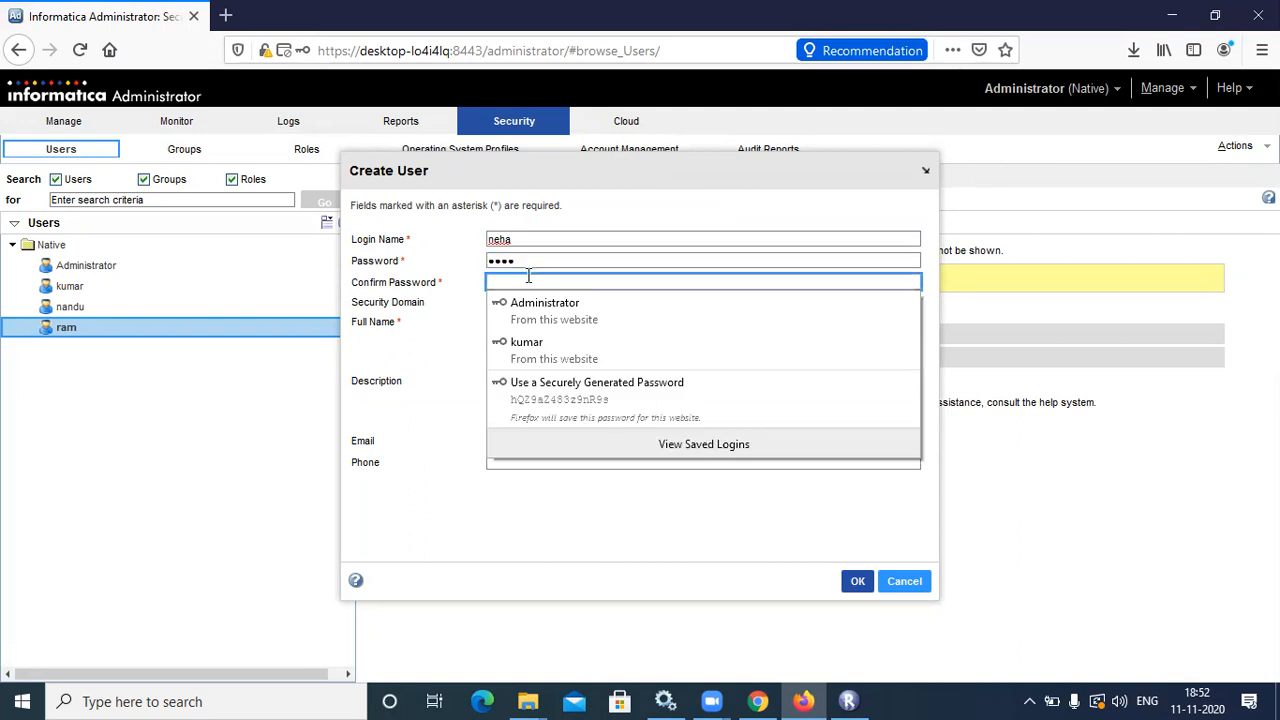
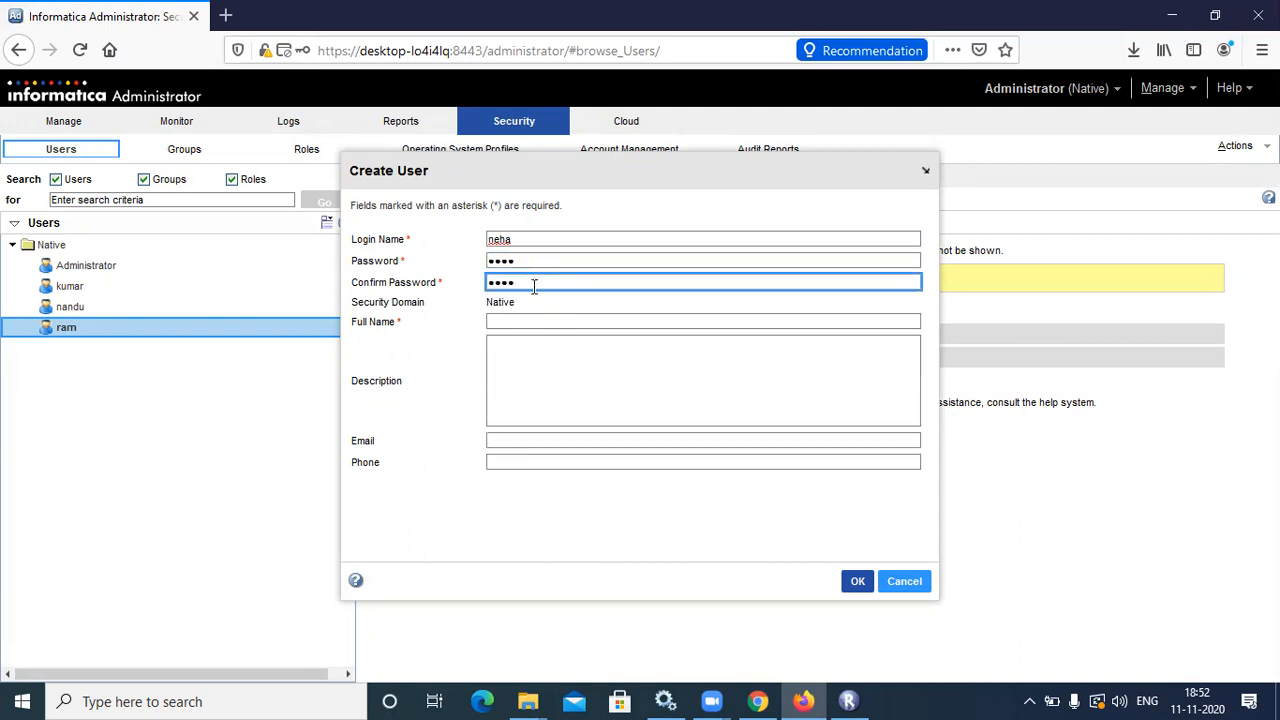
click(532, 323)
text(neha)
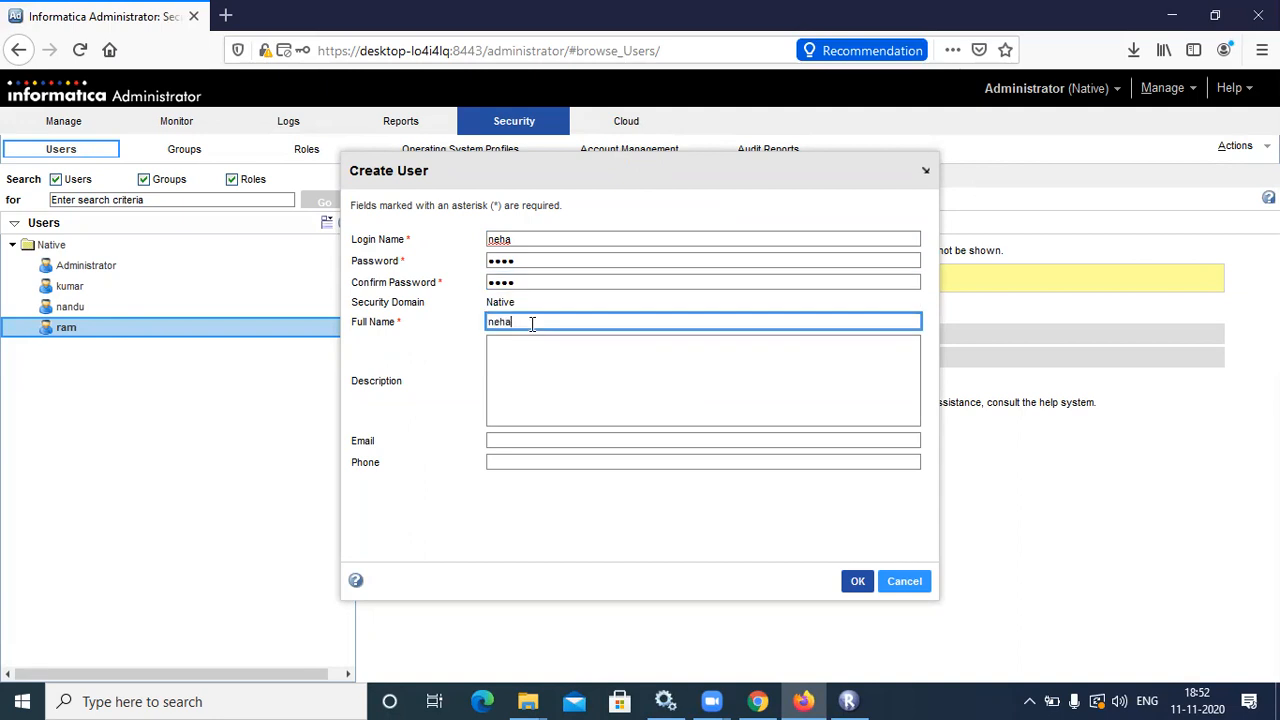
text( m)
click(857, 581)
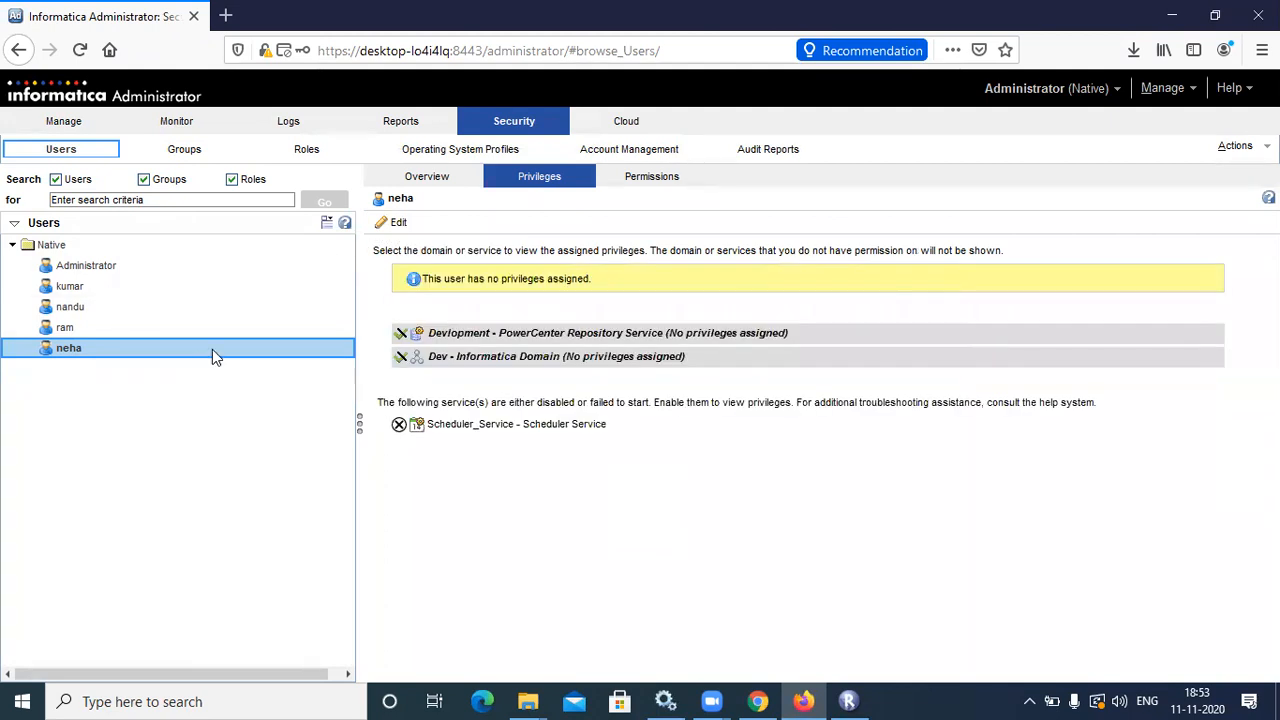
Open the user's roles and privileges editor, close it unchanged, and show the Overview tab
click(400, 226)
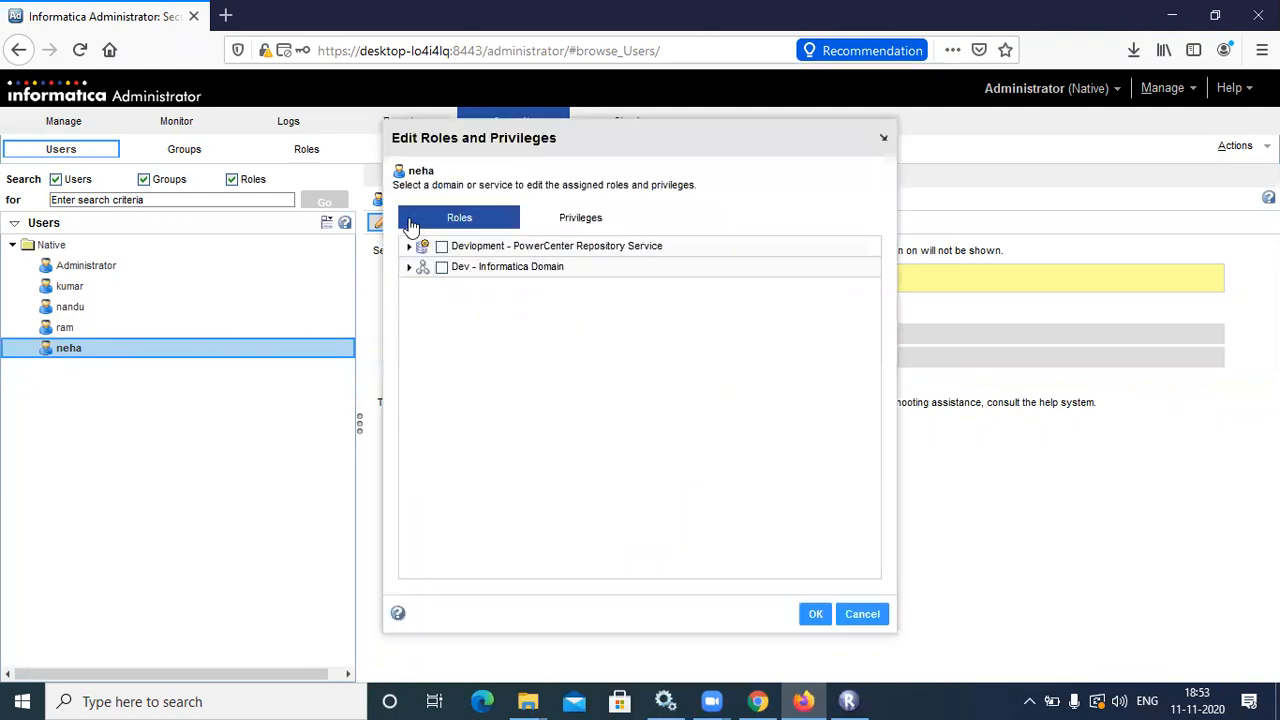
click(578, 222)
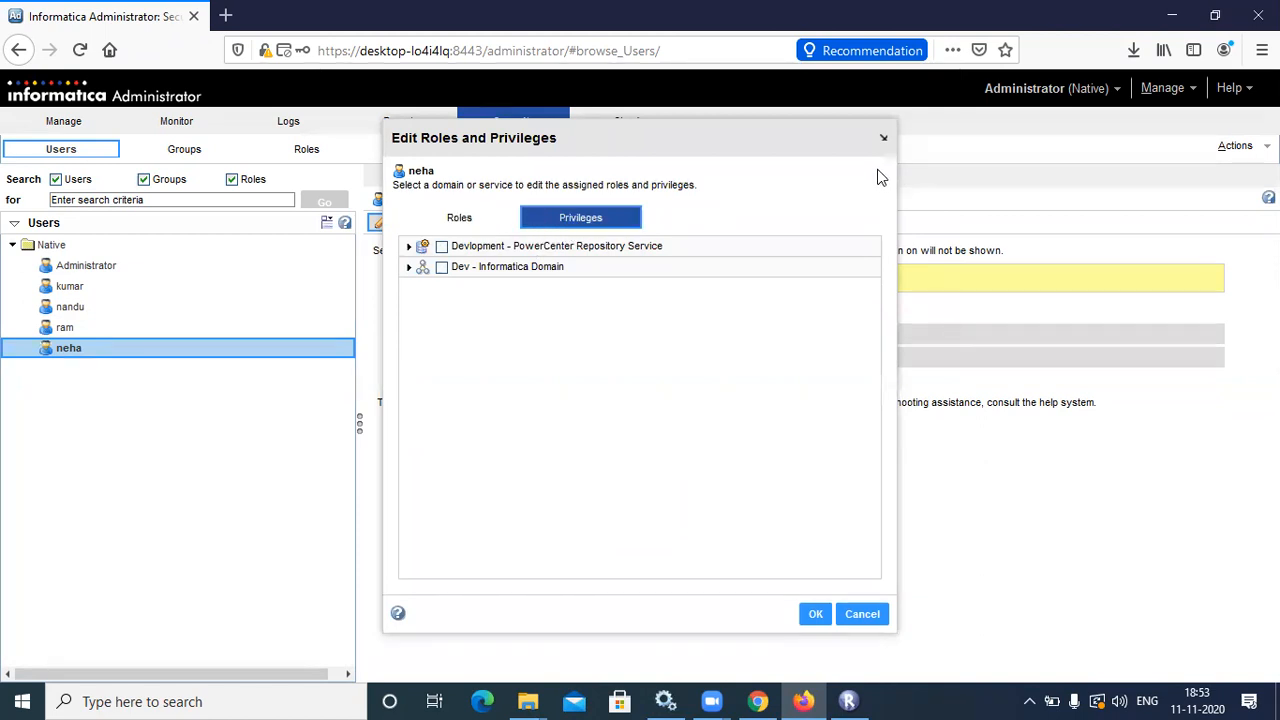
click(883, 137)
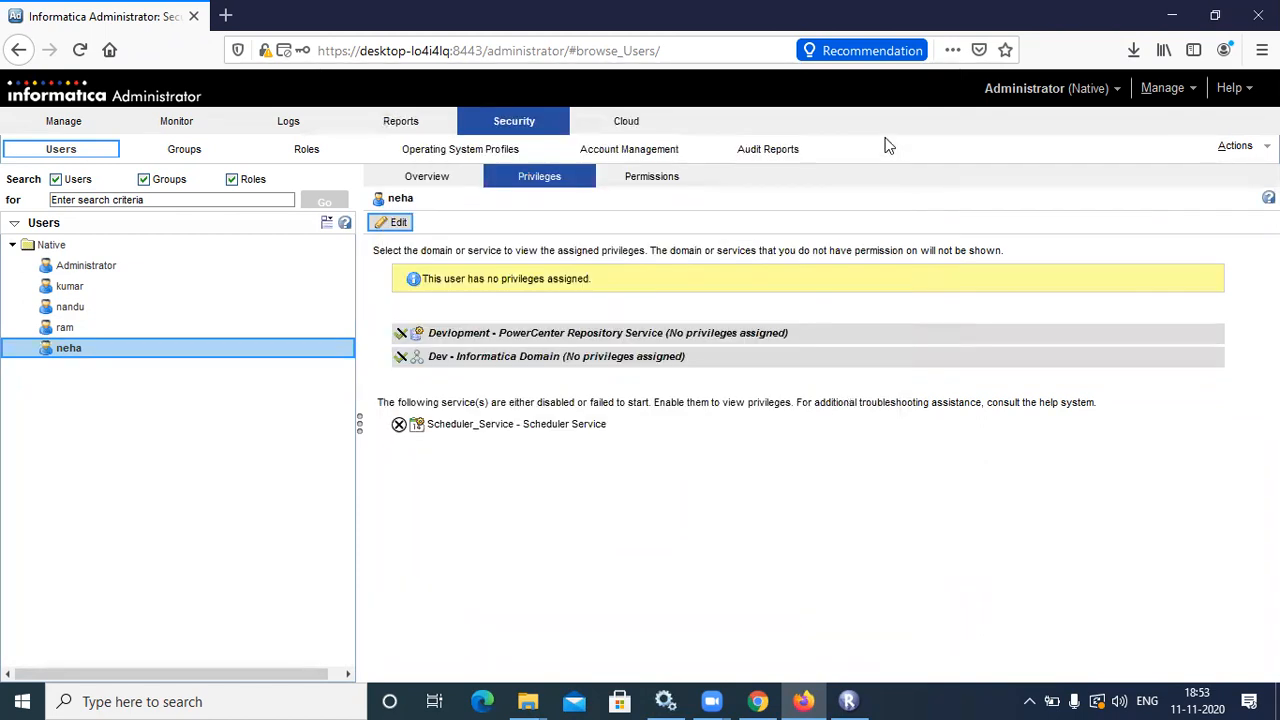
click(436, 184)
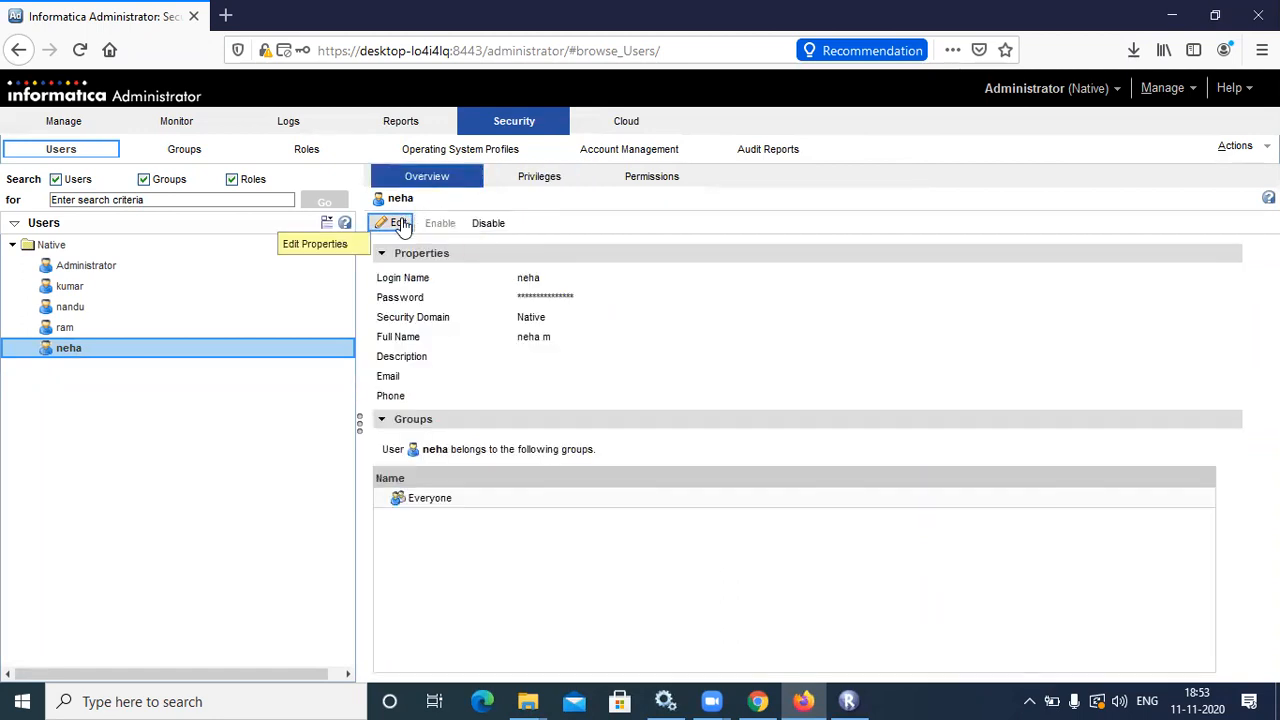
Add the user to the 'devlopment' group from the Groups tab of Edit, and save
click(400, 223)
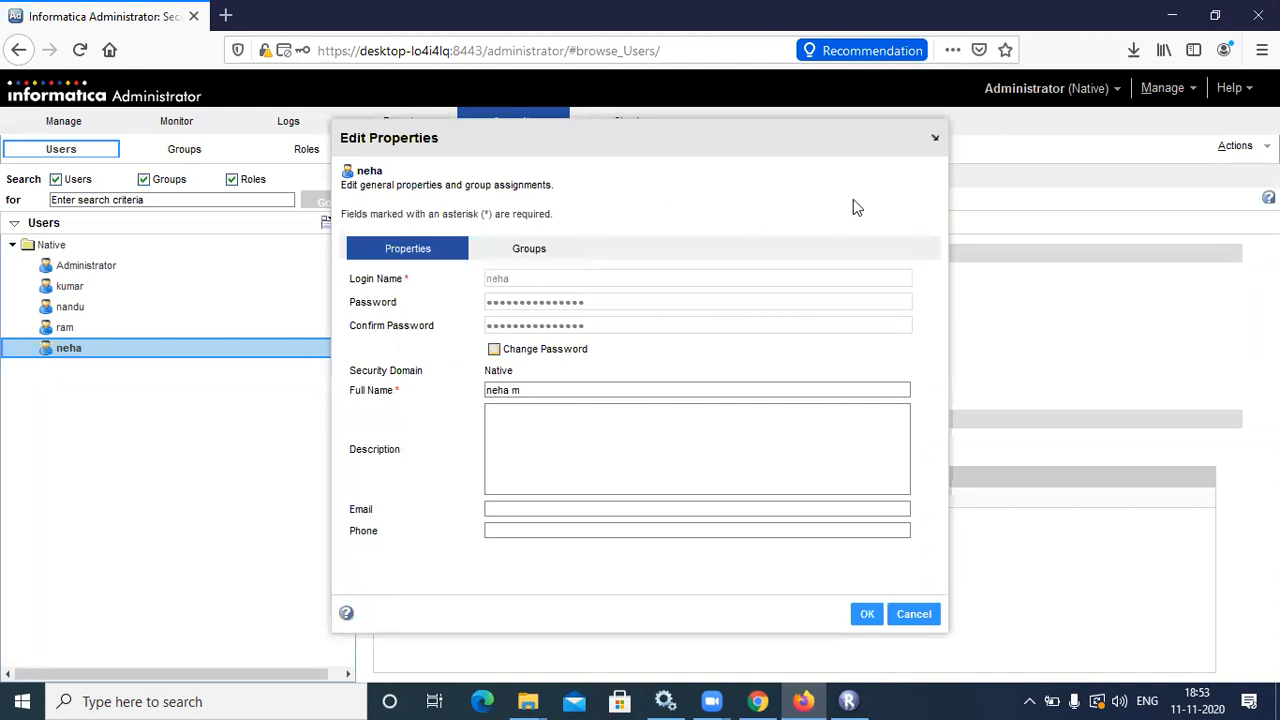
click(934, 138)
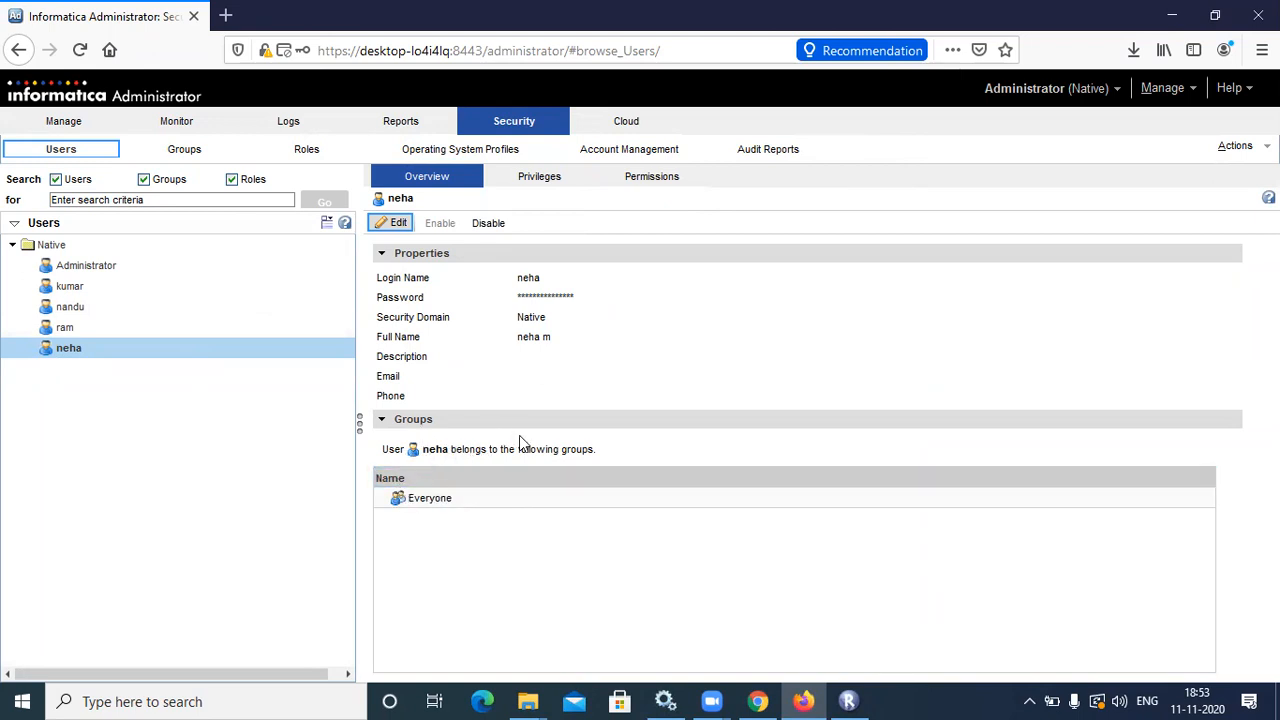
click(398, 224)
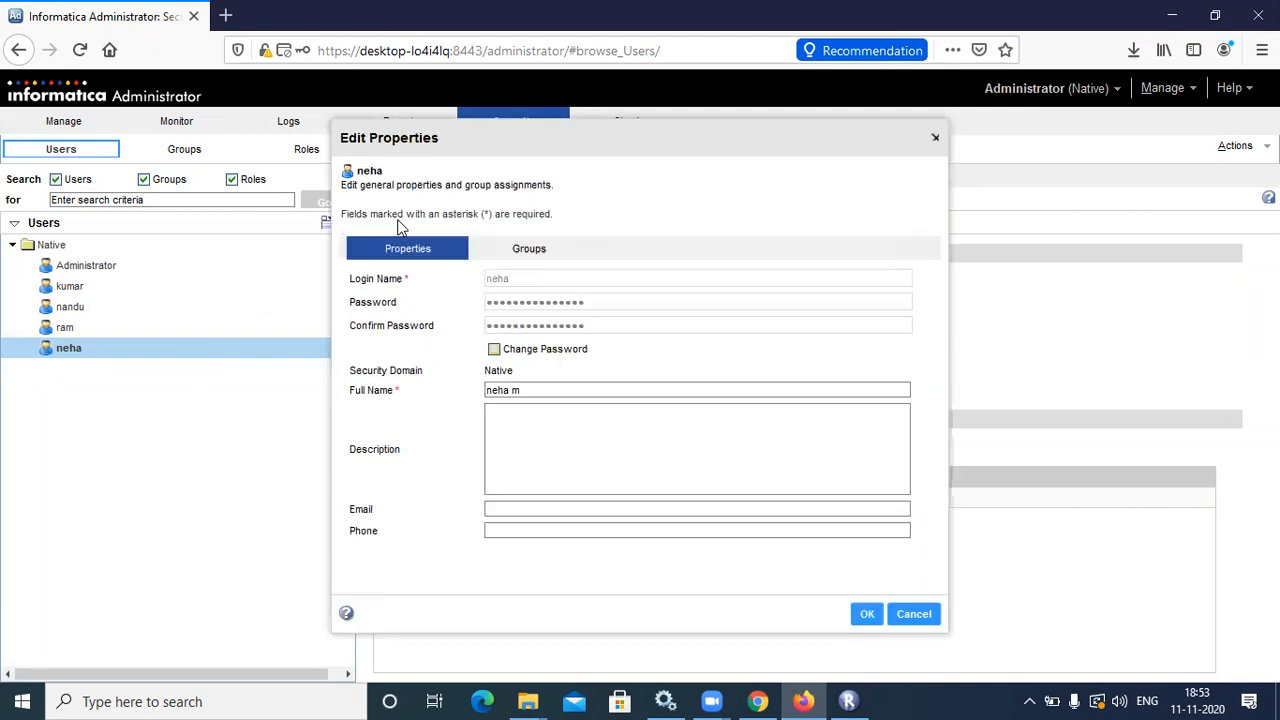
click(514, 250)
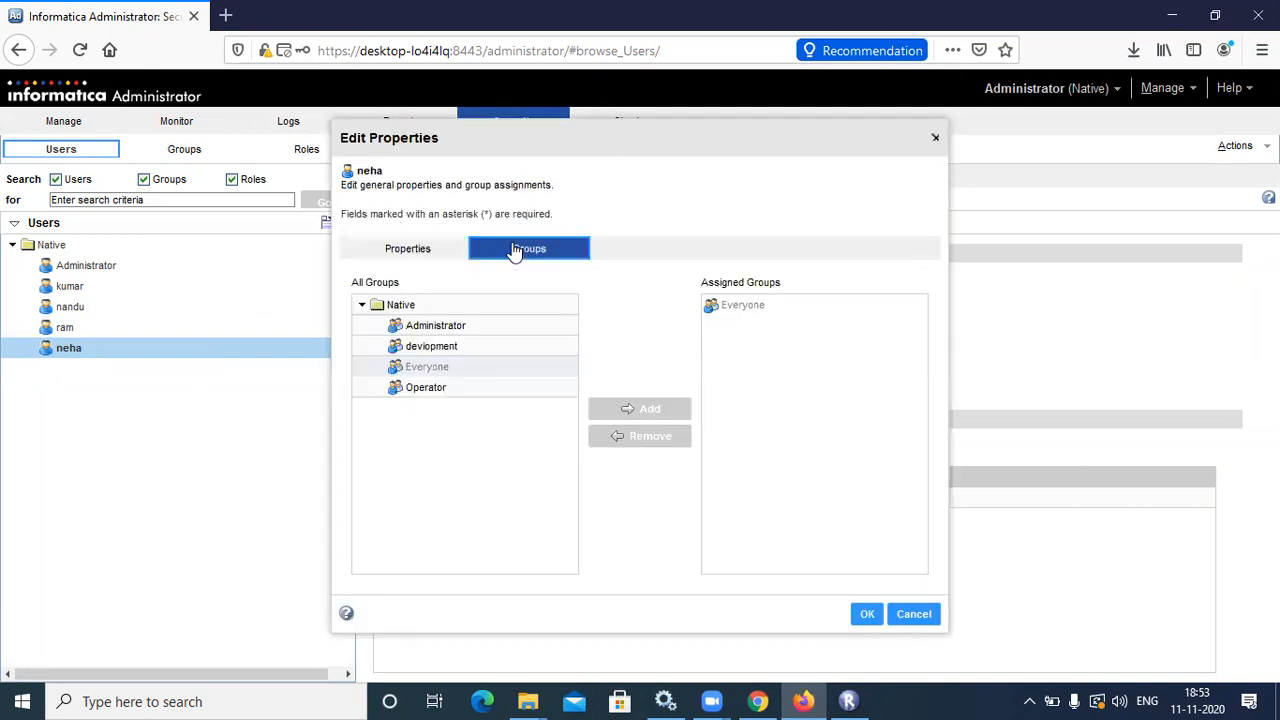
click(445, 350)
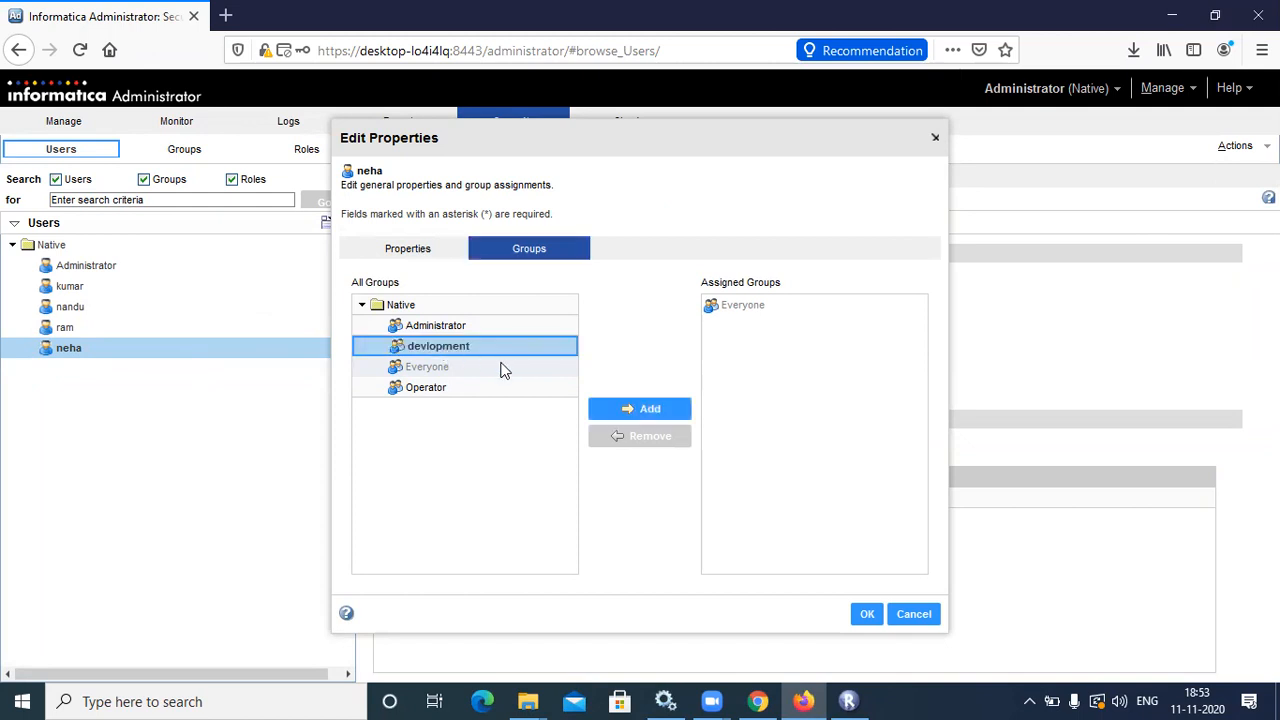
click(628, 410)
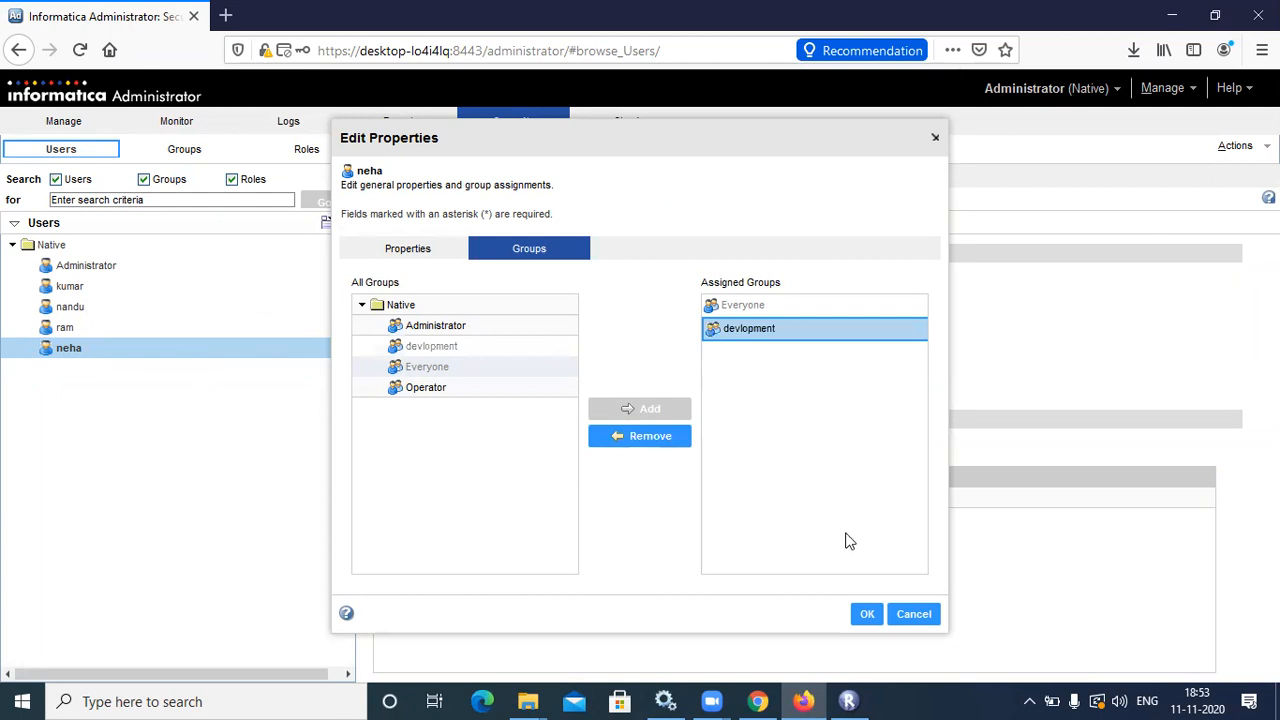
click(867, 614)
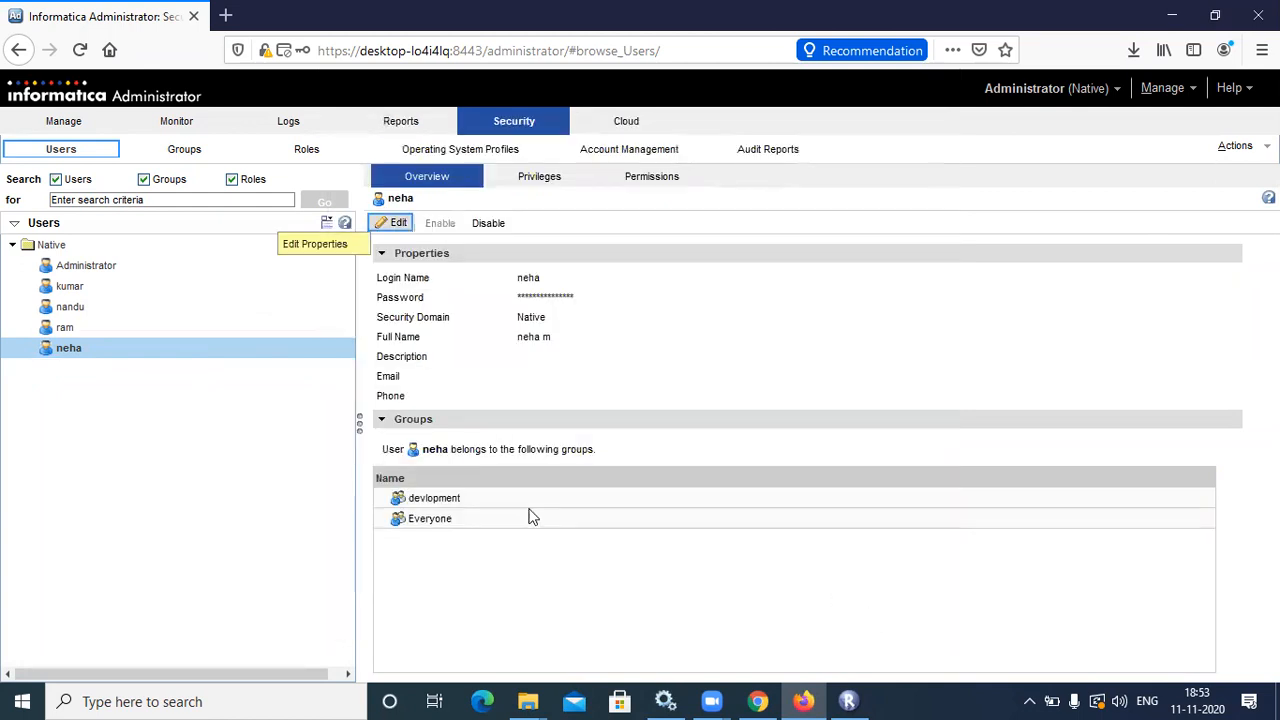
Switch to the Groups view, decline Firefox's password save, and show the devlopment group's details
click(471, 500)
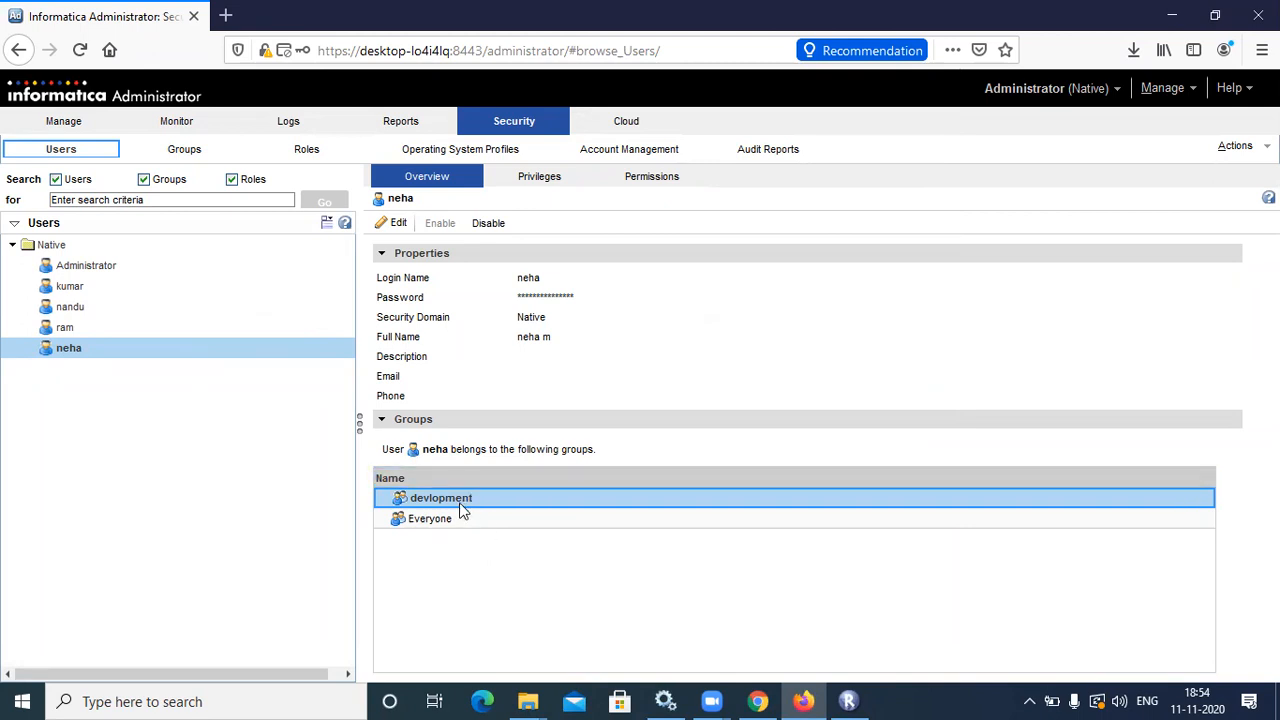
click(182, 148)
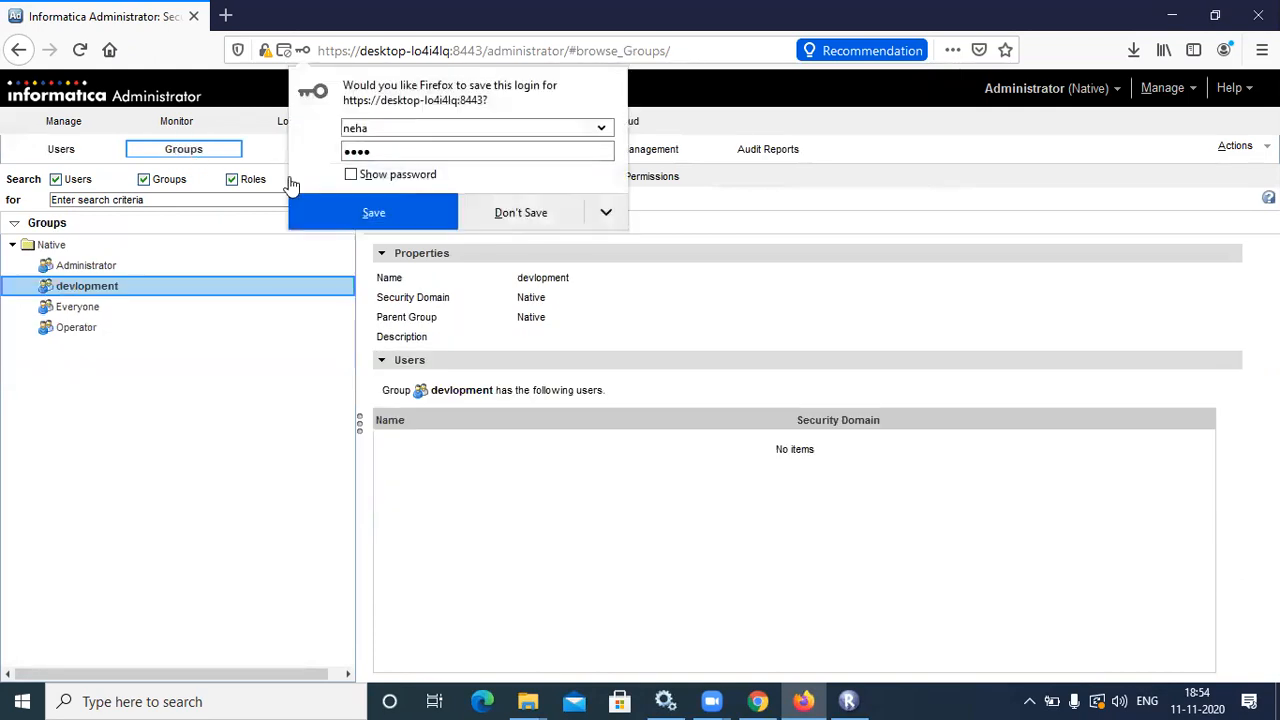
click(497, 212)
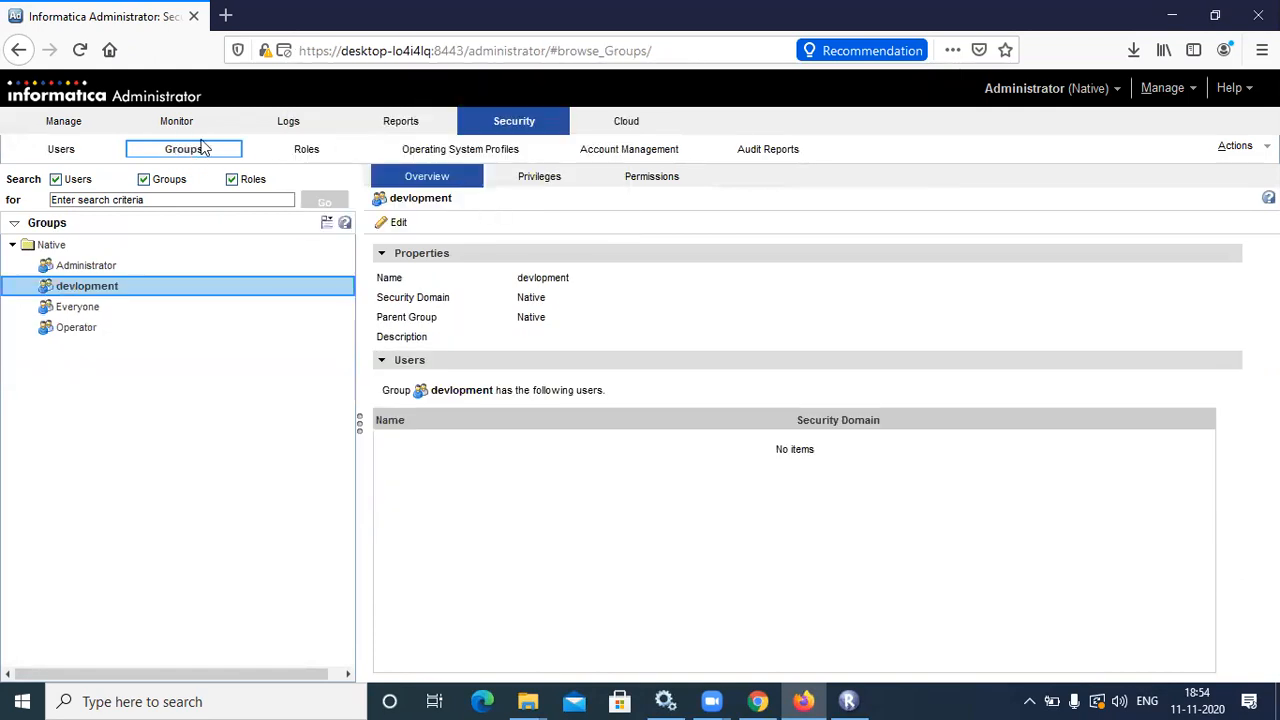
click(137, 286)
Edit the devlopment group's user assignments and add two more native users
click(399, 224)
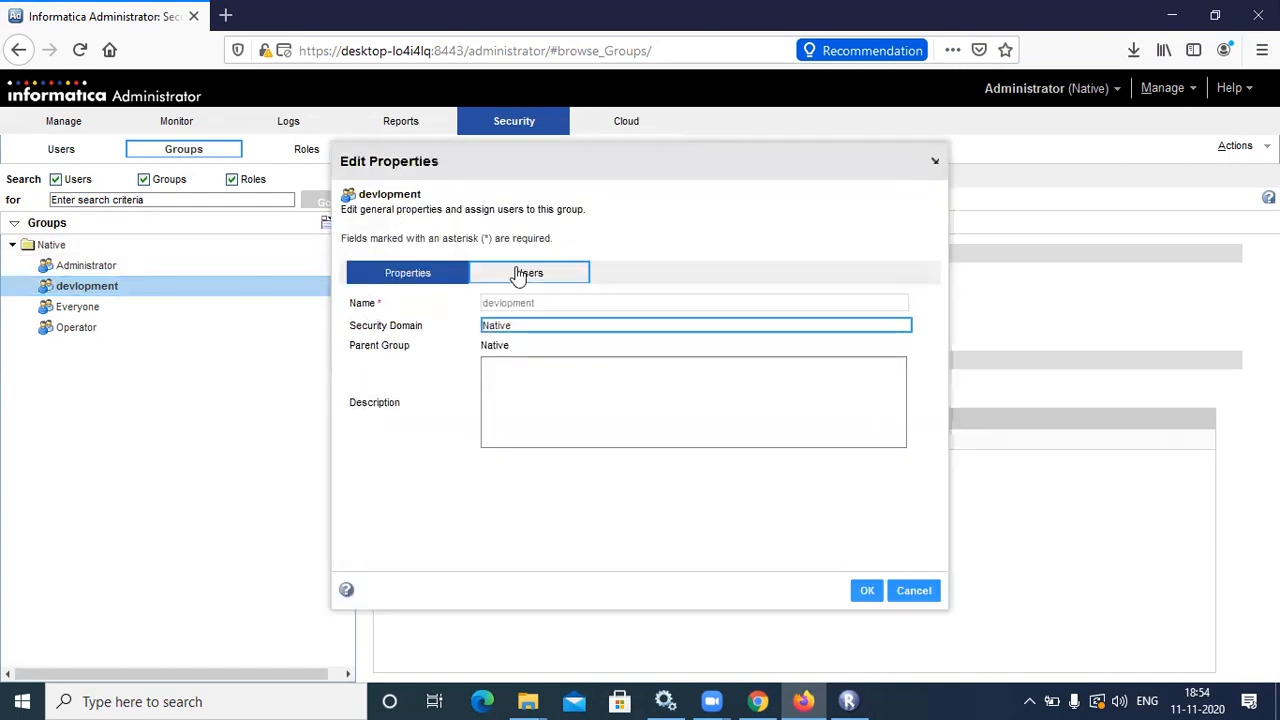
click(518, 274)
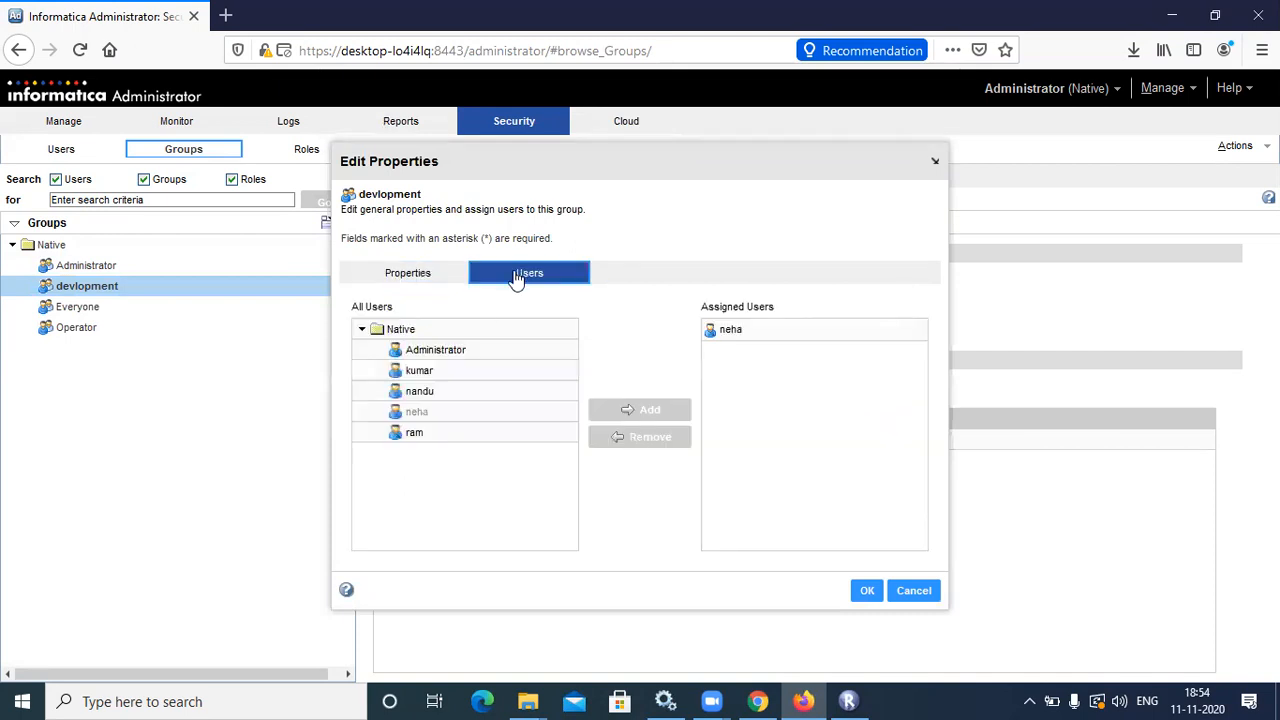
click(431, 372)
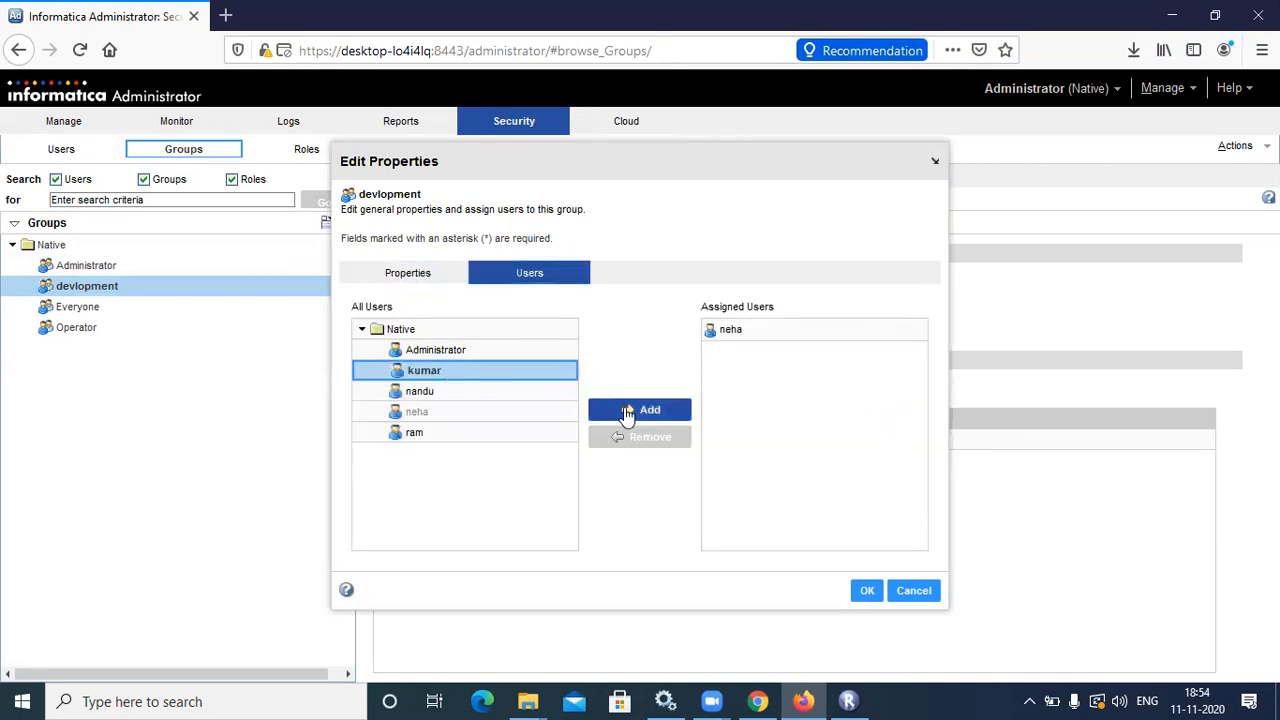
click(628, 412)
click(437, 432)
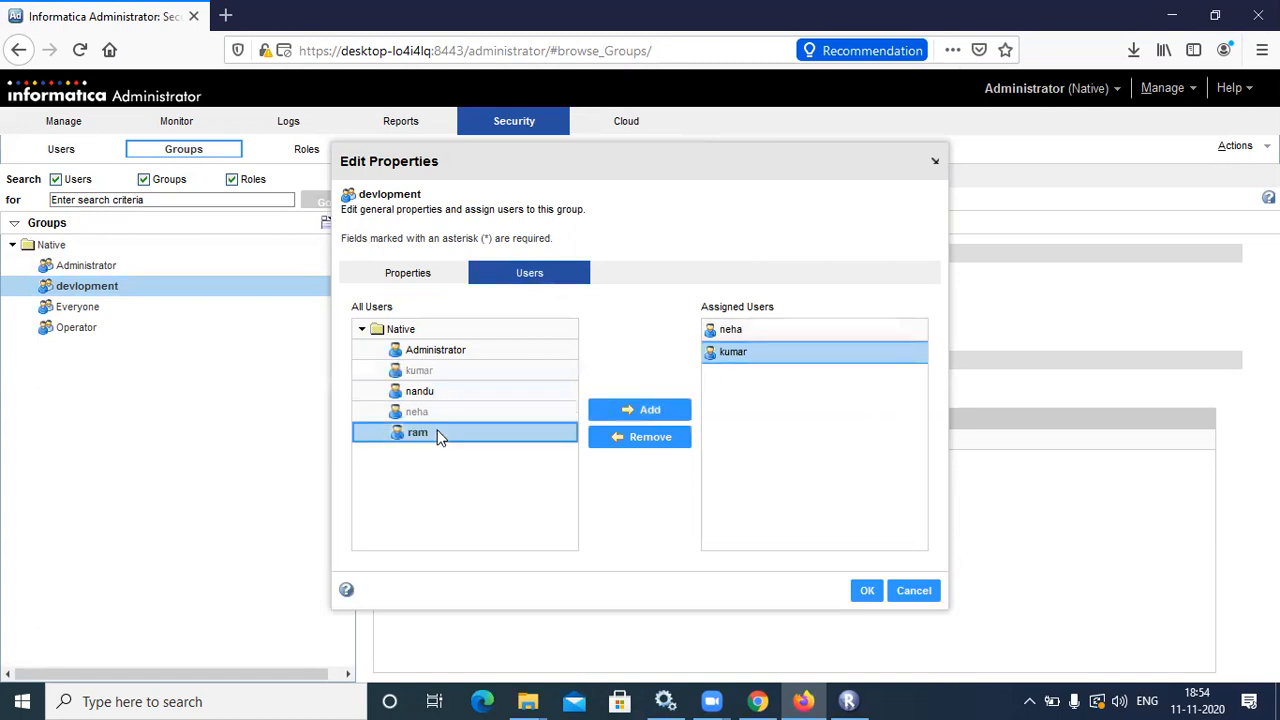
click(623, 412)
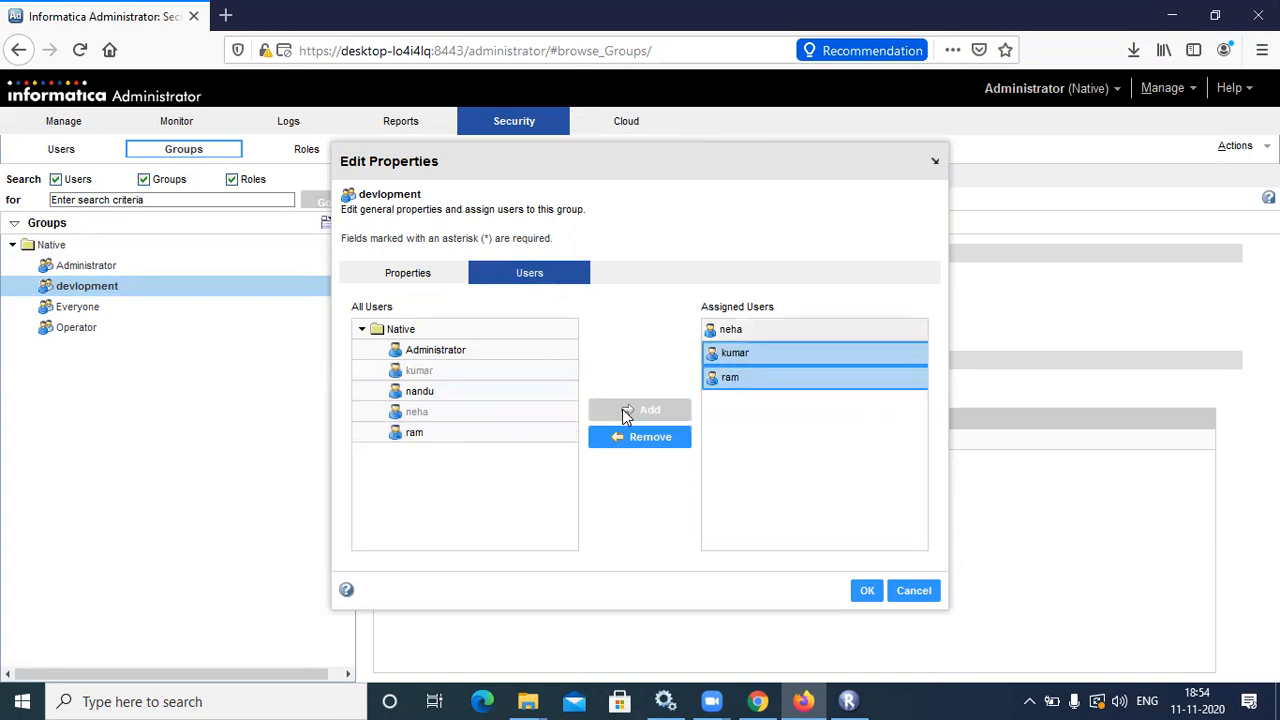
Save the devlopment group with its three members and open its Privileges tab
click(864, 591)
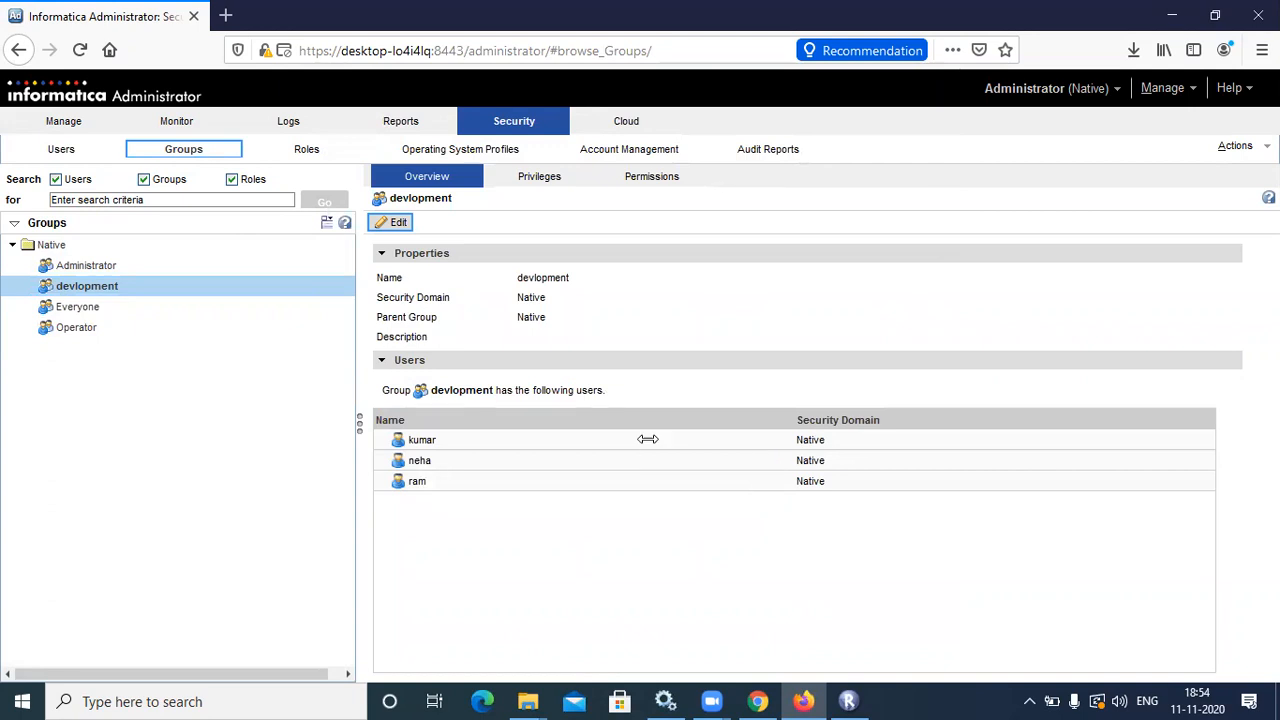
click(68, 150)
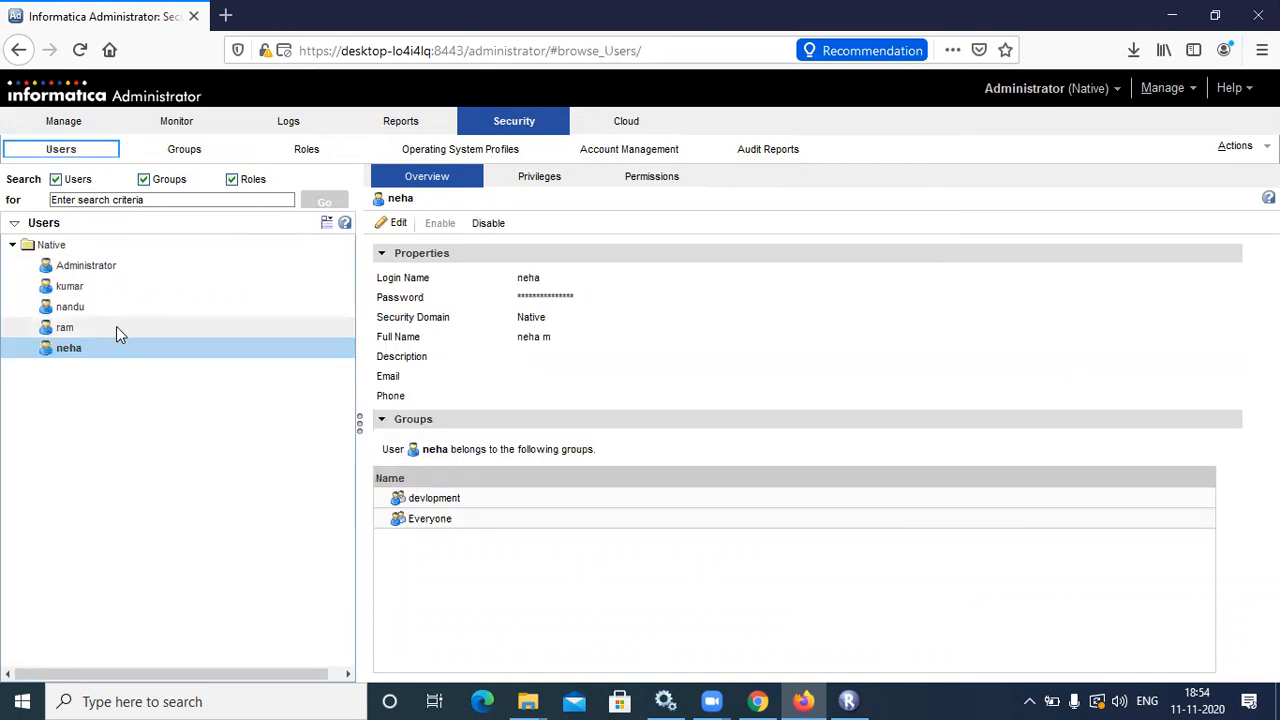
click(180, 152)
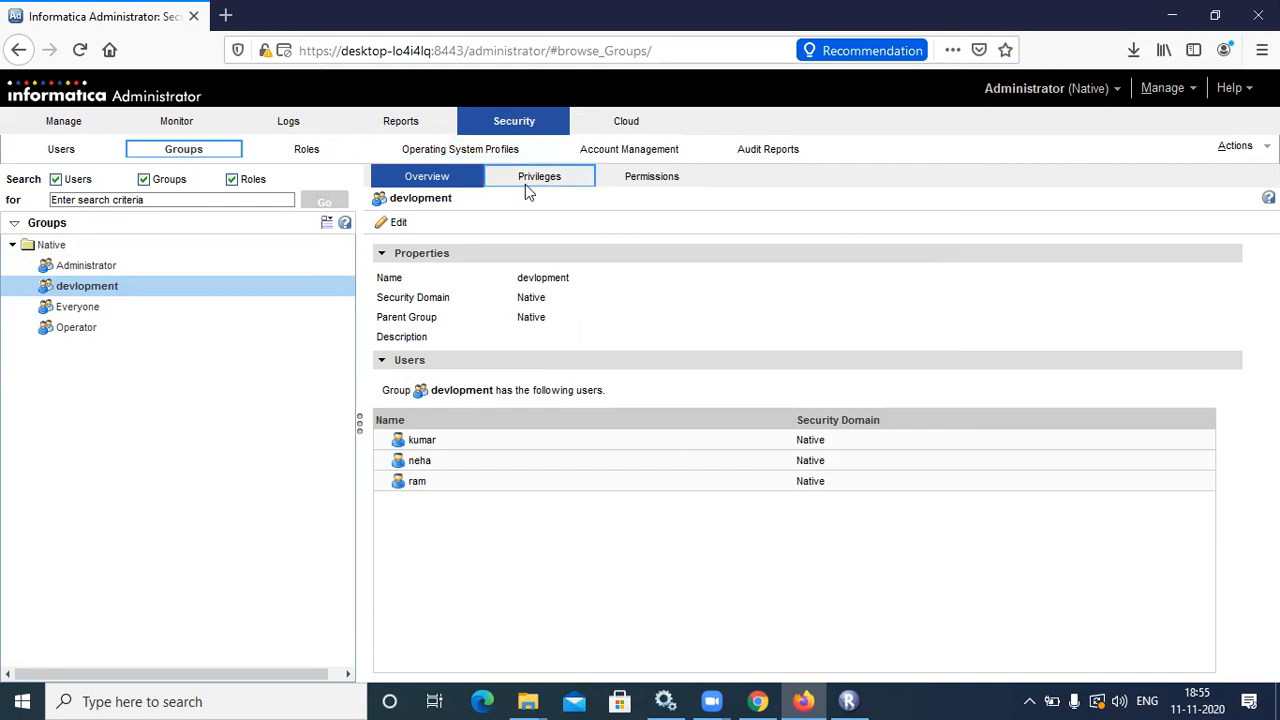
click(558, 184)
click(558, 184)
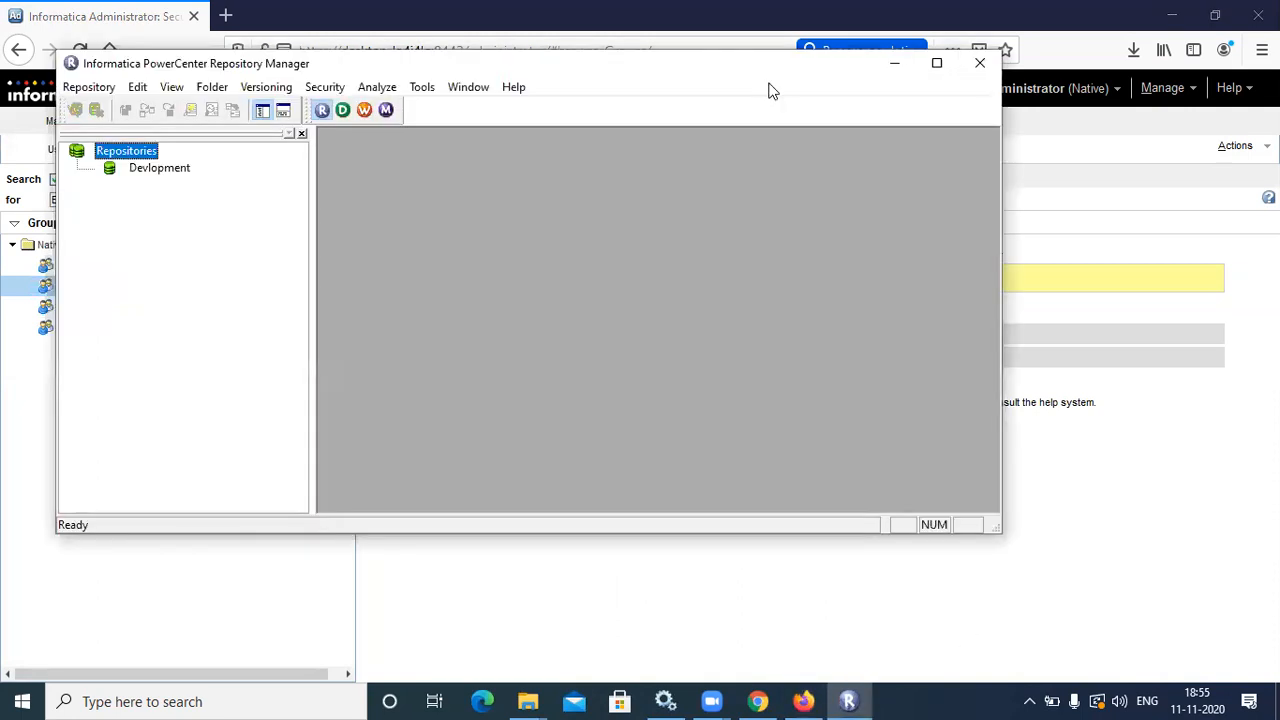
Maximize Repository Manager, then return to the devlopment group's privileges page in the Administrator
click(937, 63)
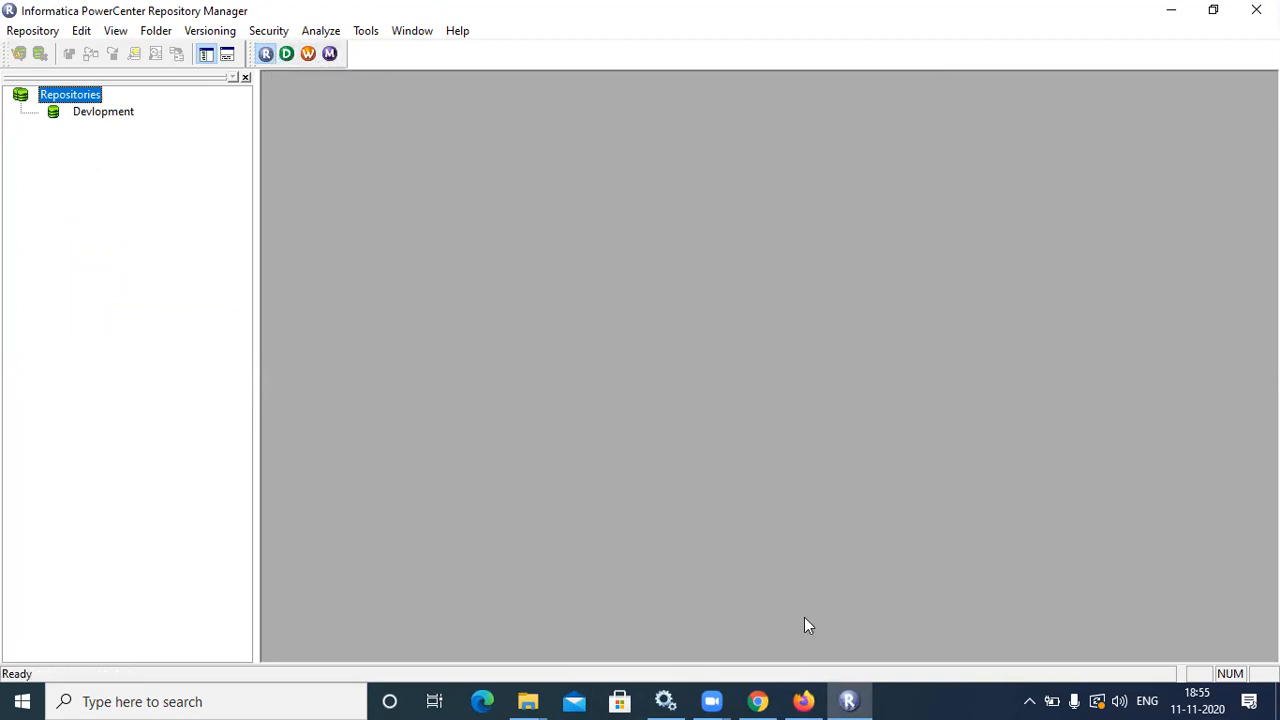
key(alt+Tab)
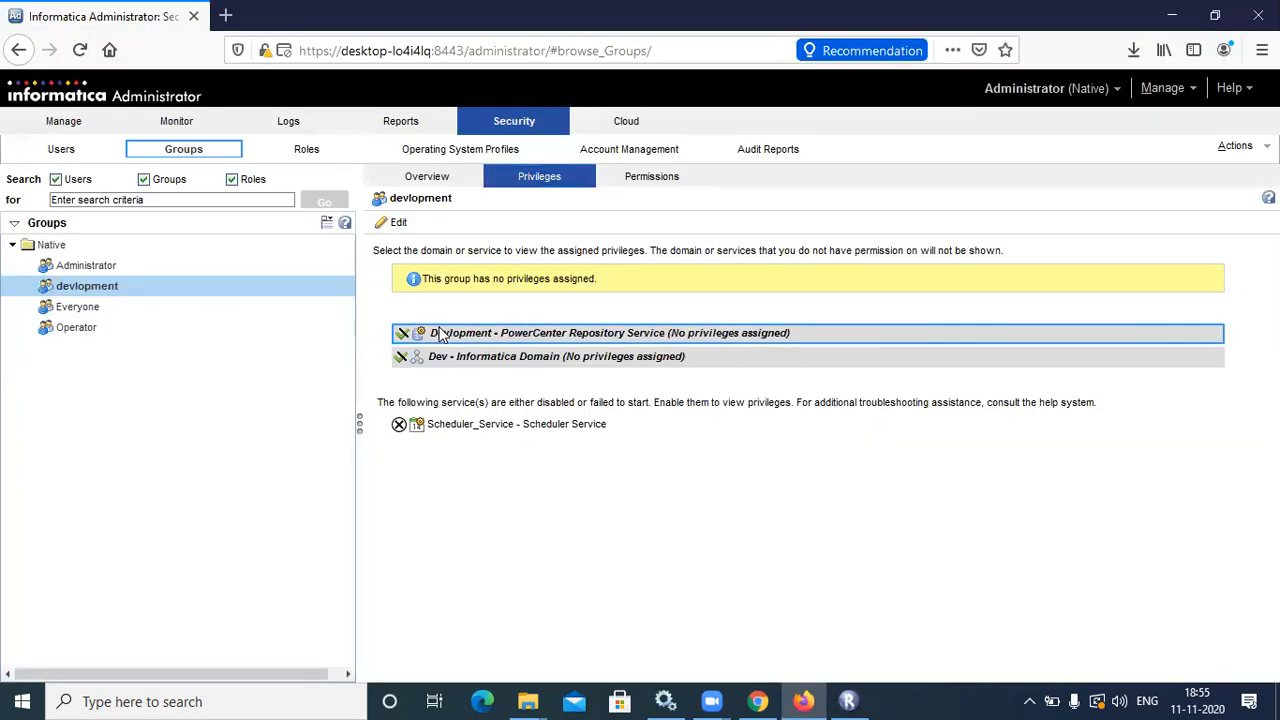
Open the devlopment group's roles and privileges editor on its Privileges tab
click(393, 222)
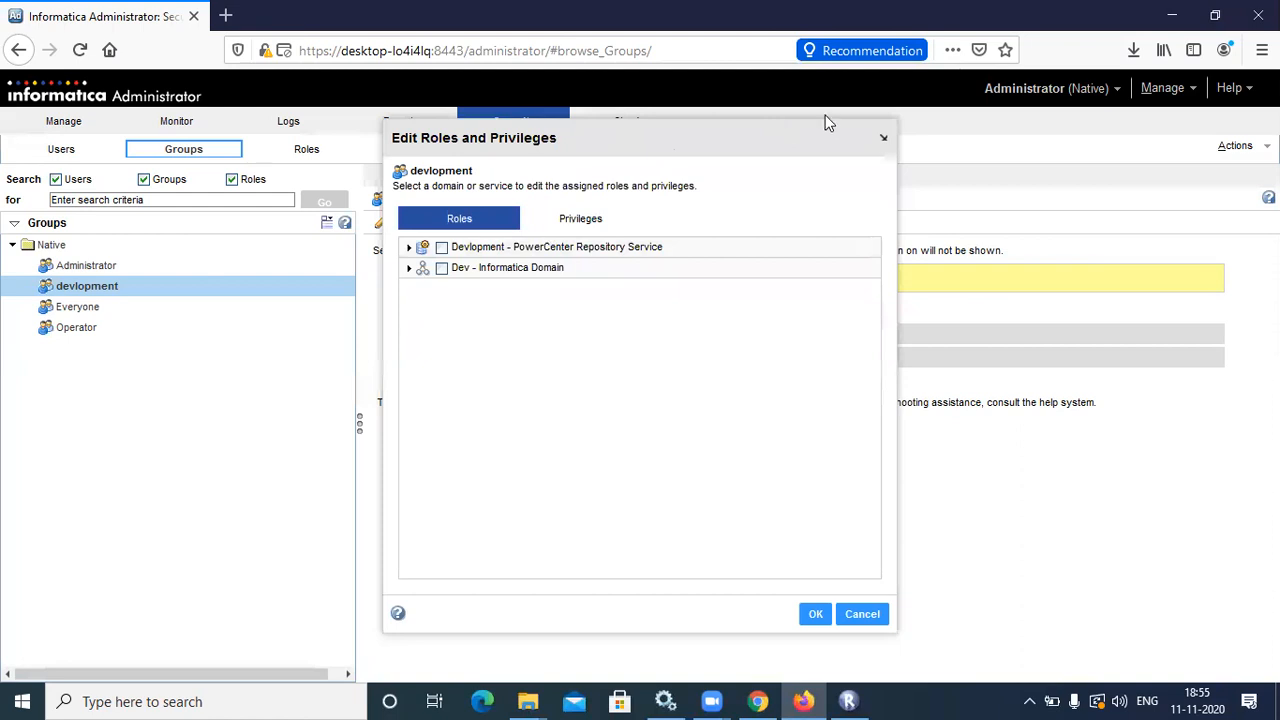
click(883, 137)
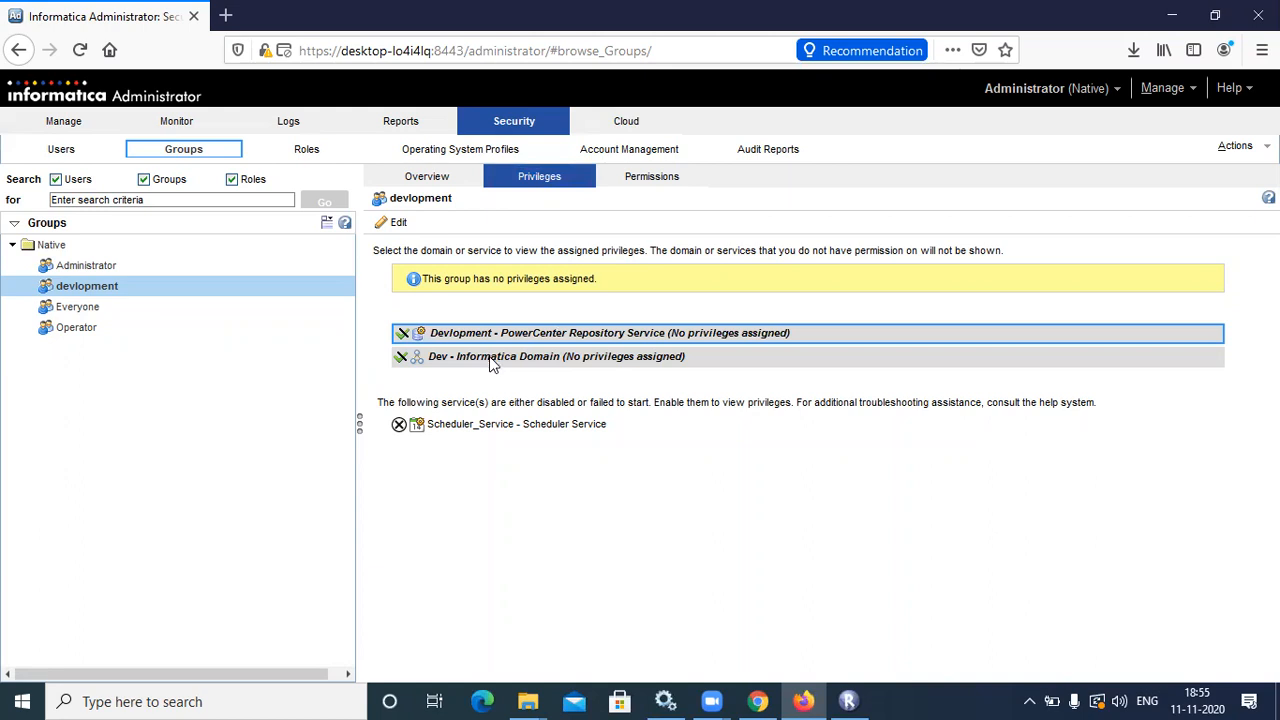
double_click(468, 332)
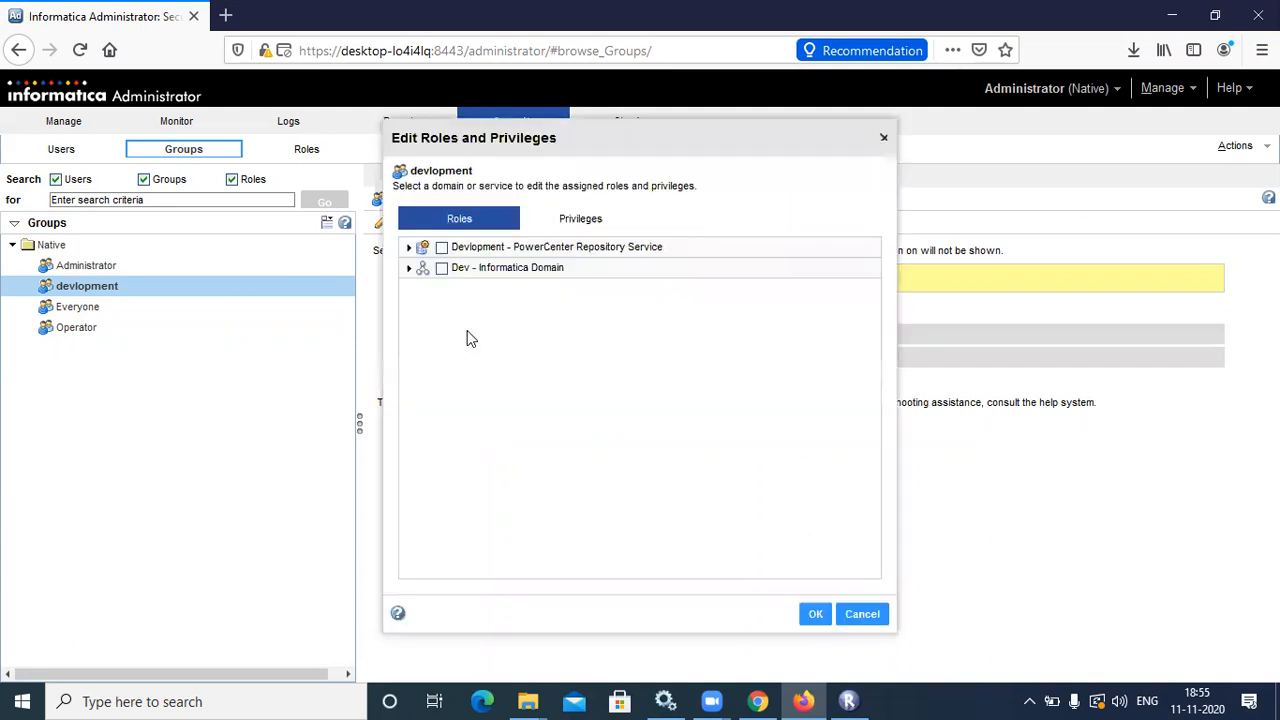
click(883, 137)
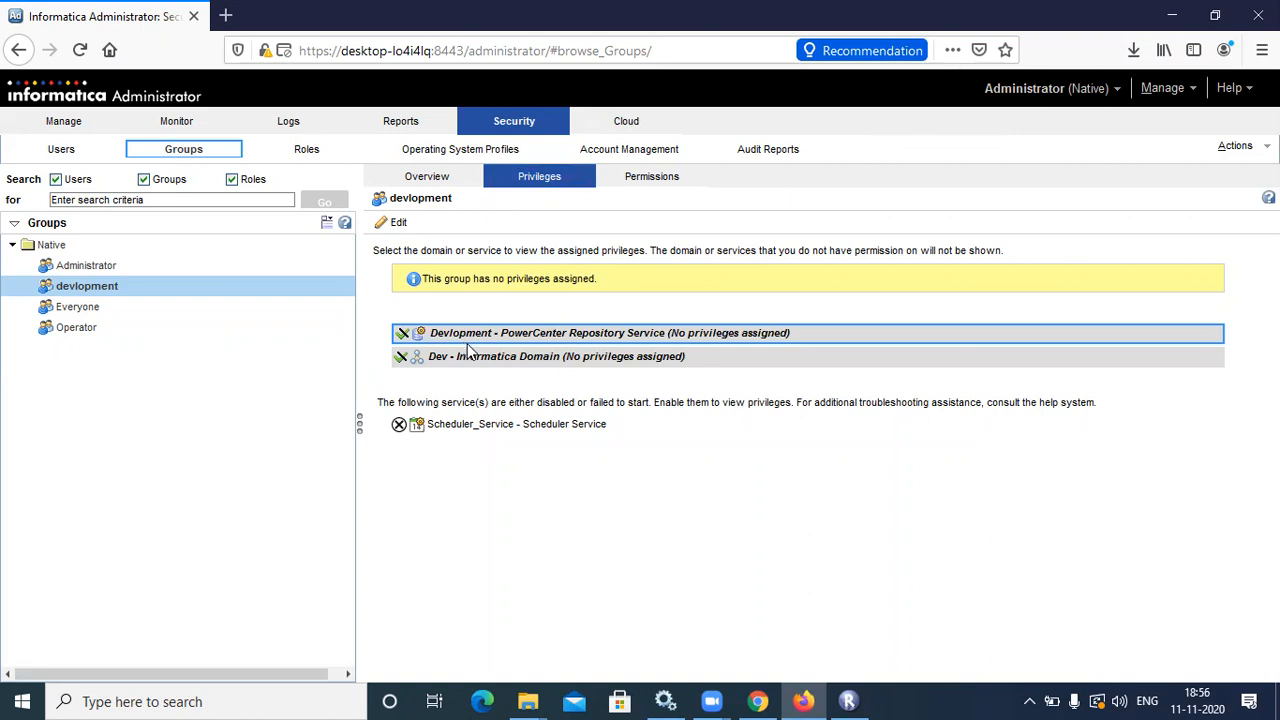
click(383, 222)
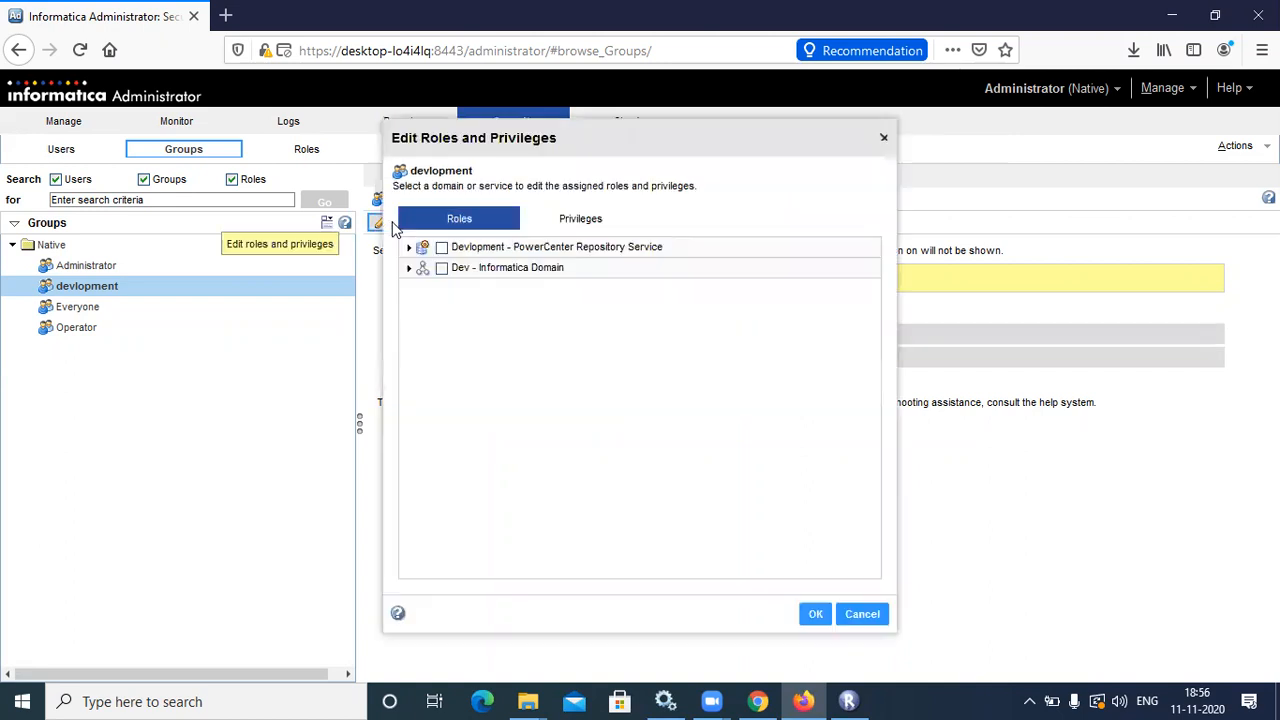
click(566, 222)
Expand the Devlopment repository service and grant all Runtime Objects privileges
click(409, 247)
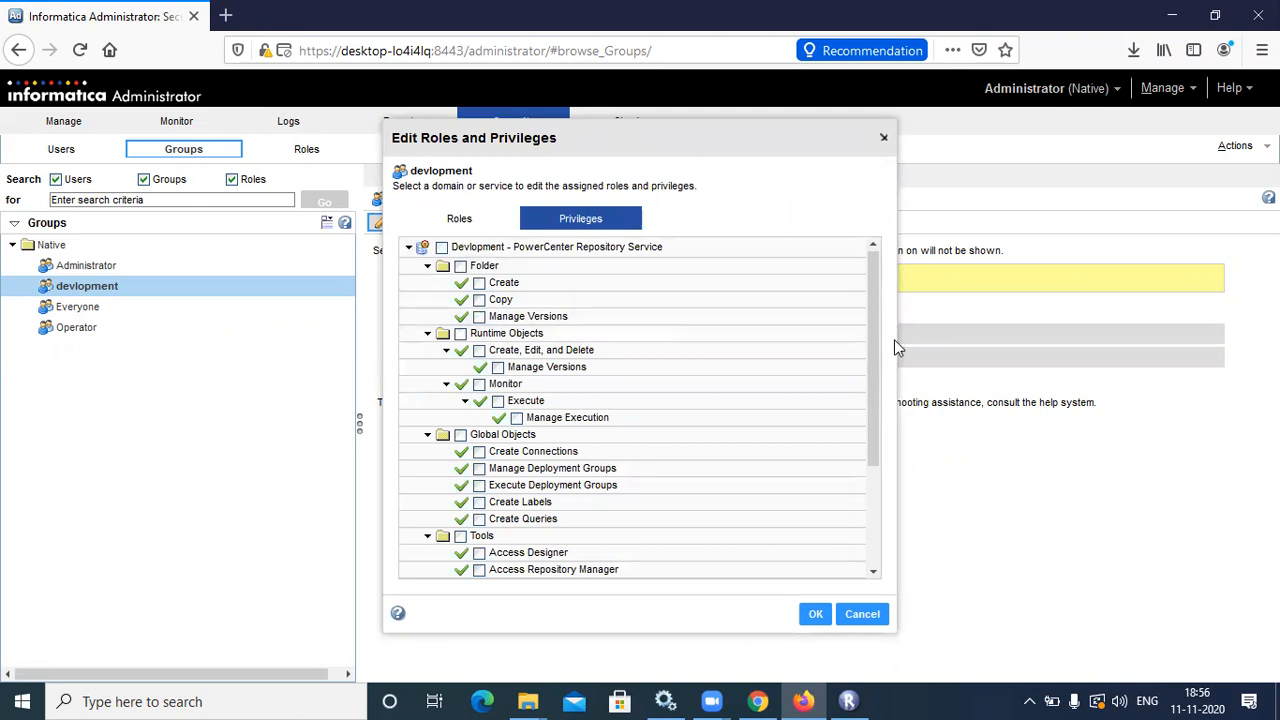
drag(877, 425, 862, 302)
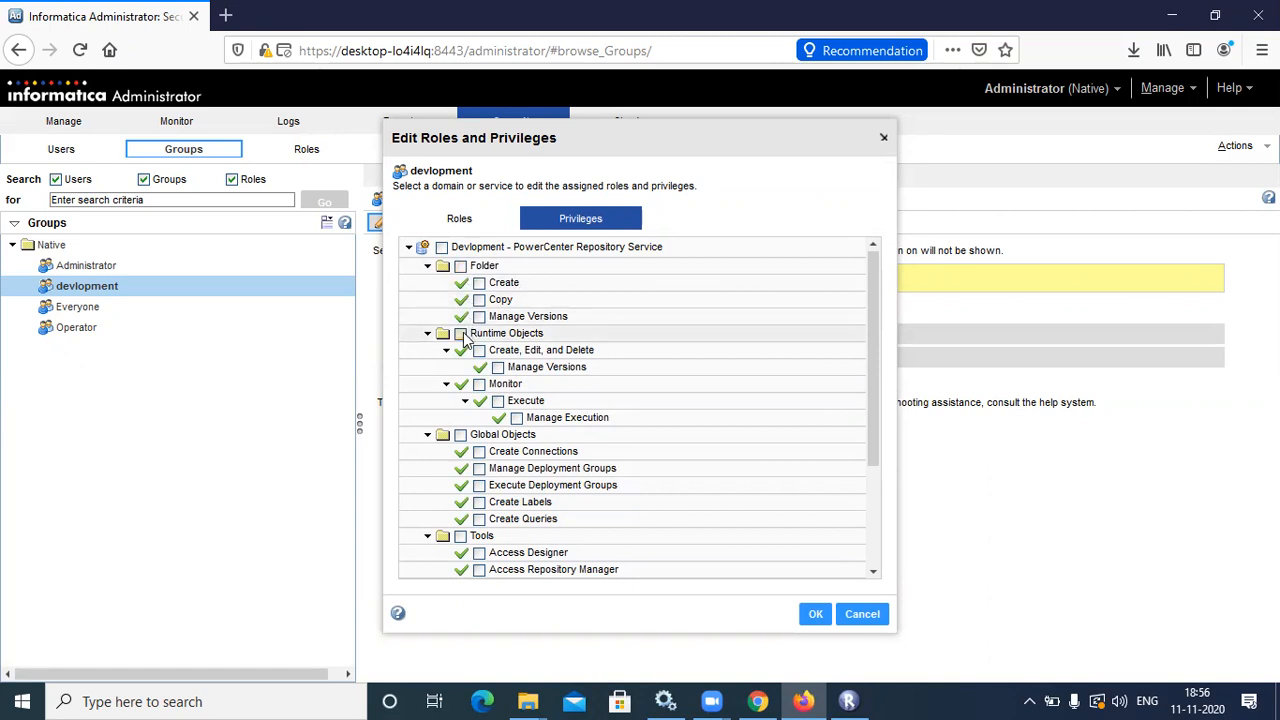
click(461, 334)
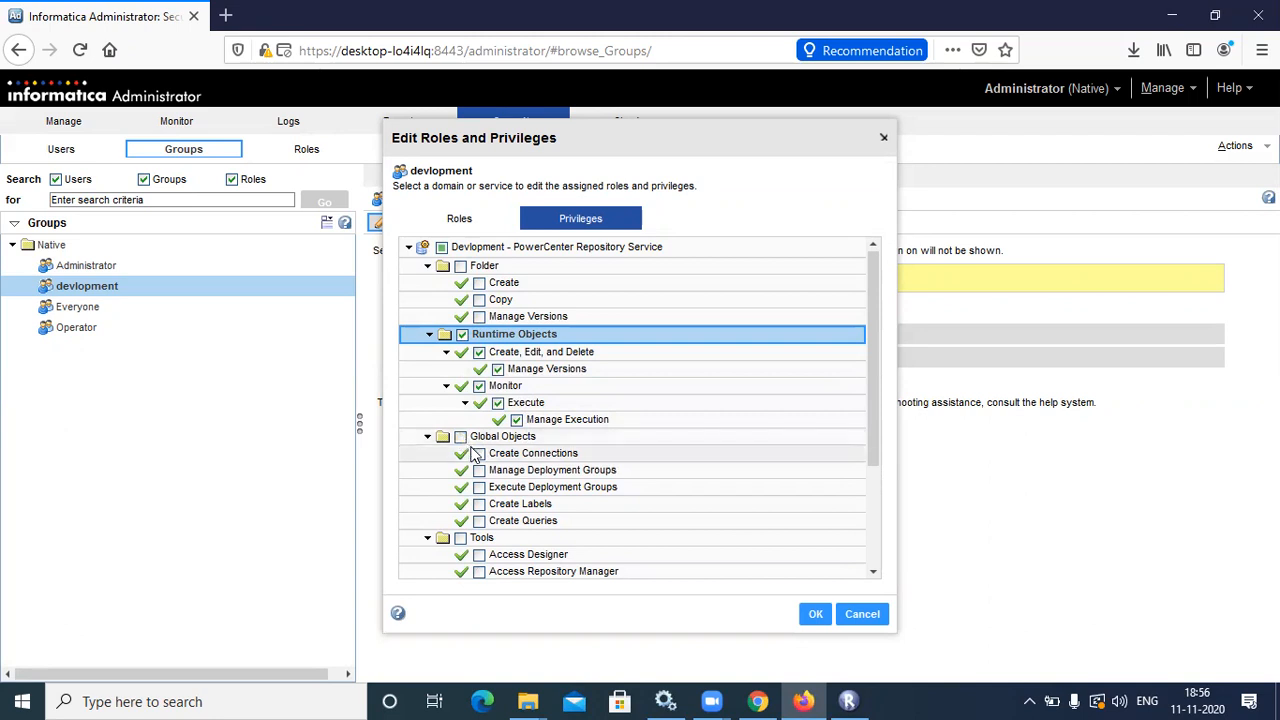
Grant Create Labels and Create Queries, leaving Manage Deployment Groups unchecked
click(479, 471)
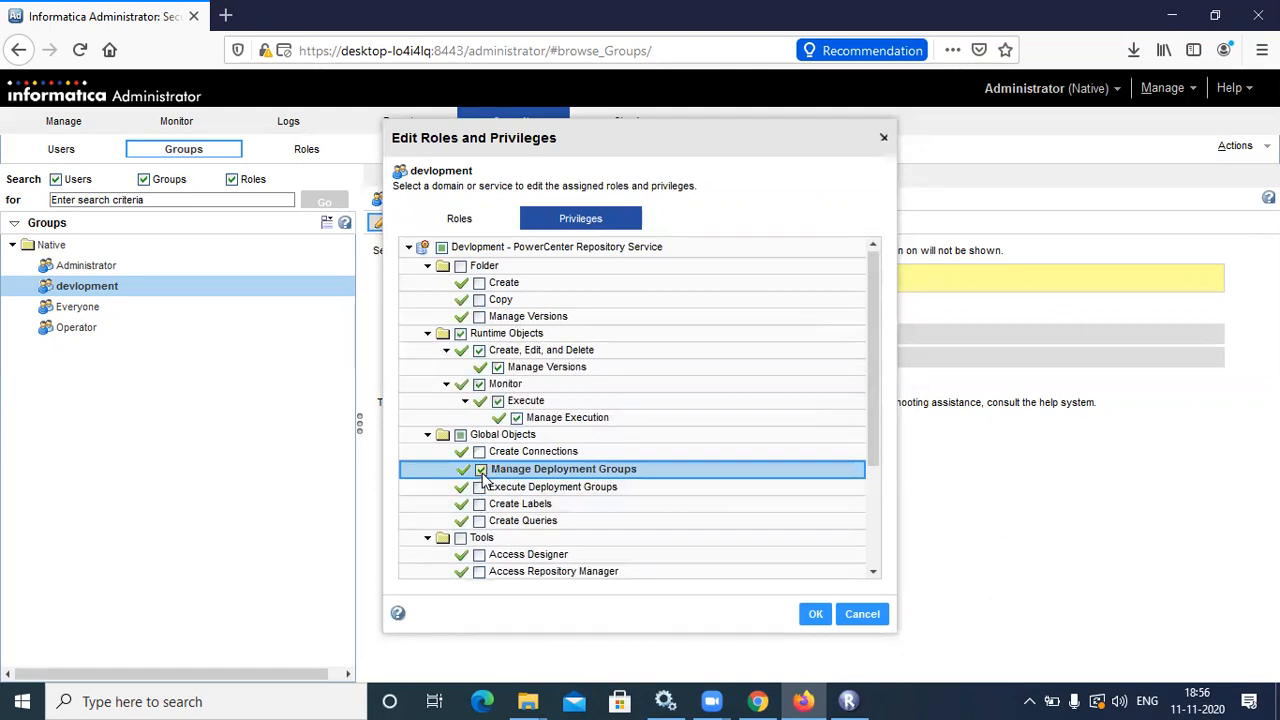
click(481, 471)
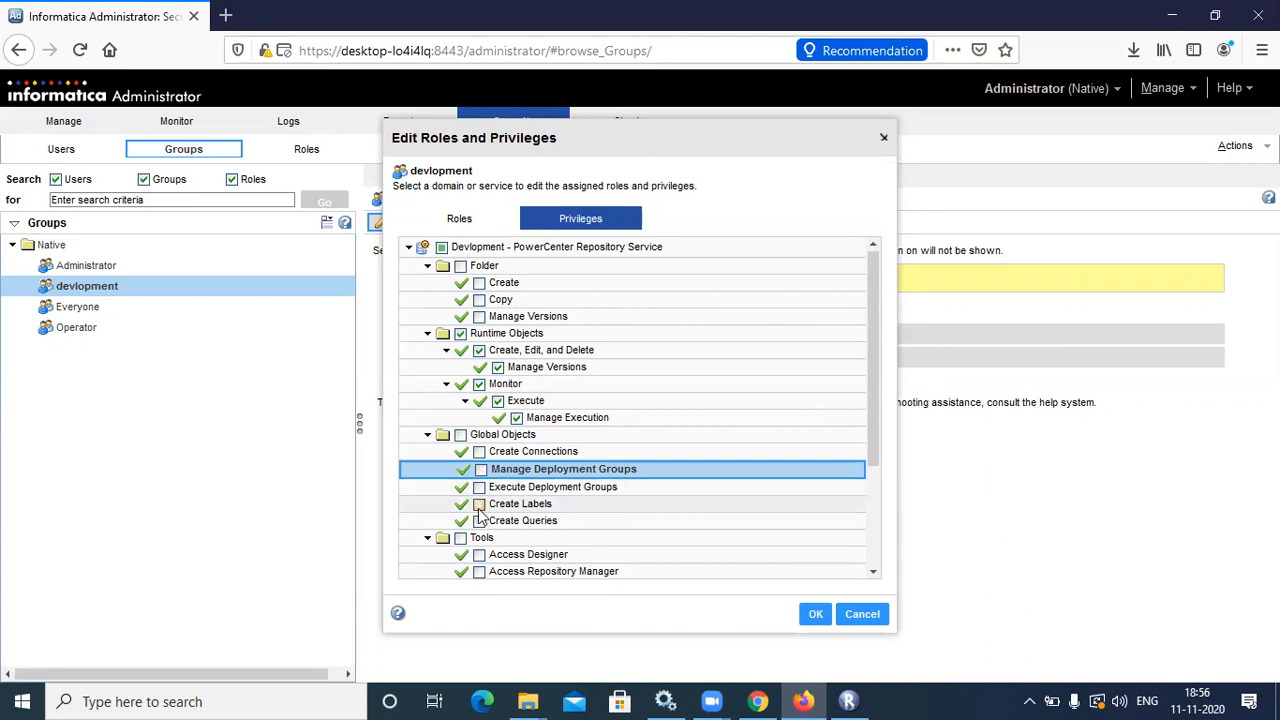
click(480, 505)
click(481, 521)
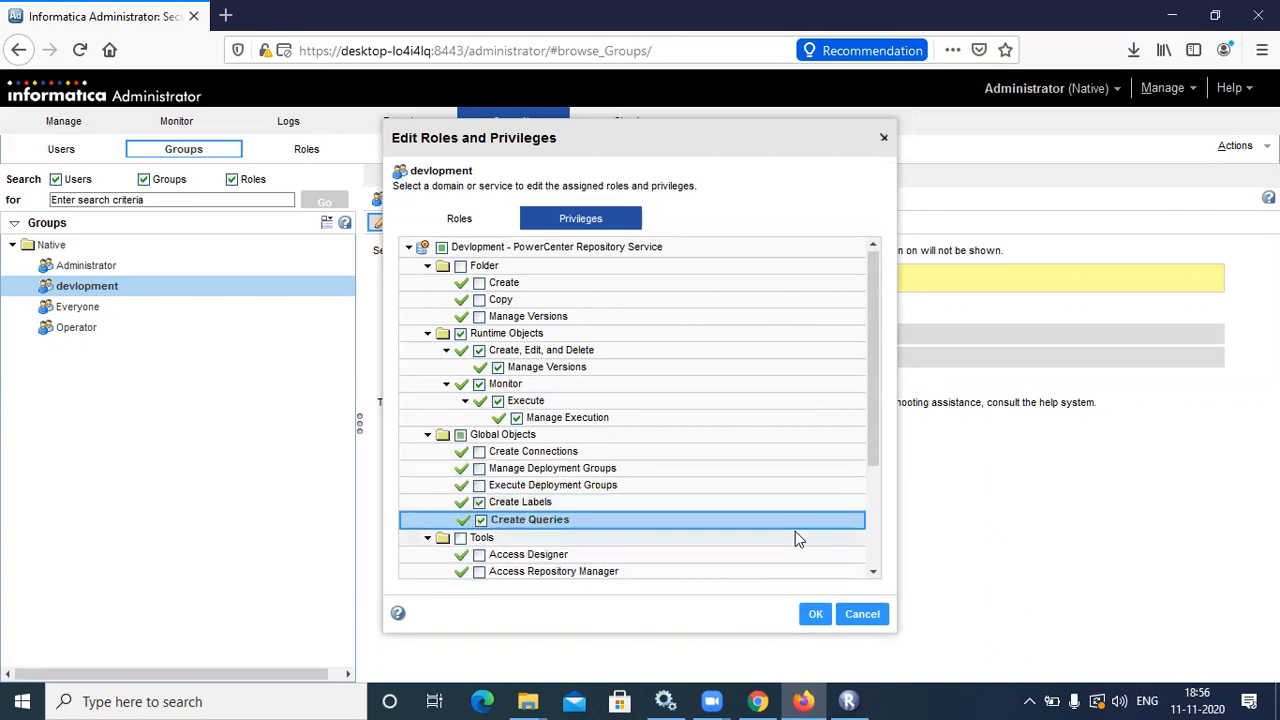
click(873, 572)
click(873, 573)
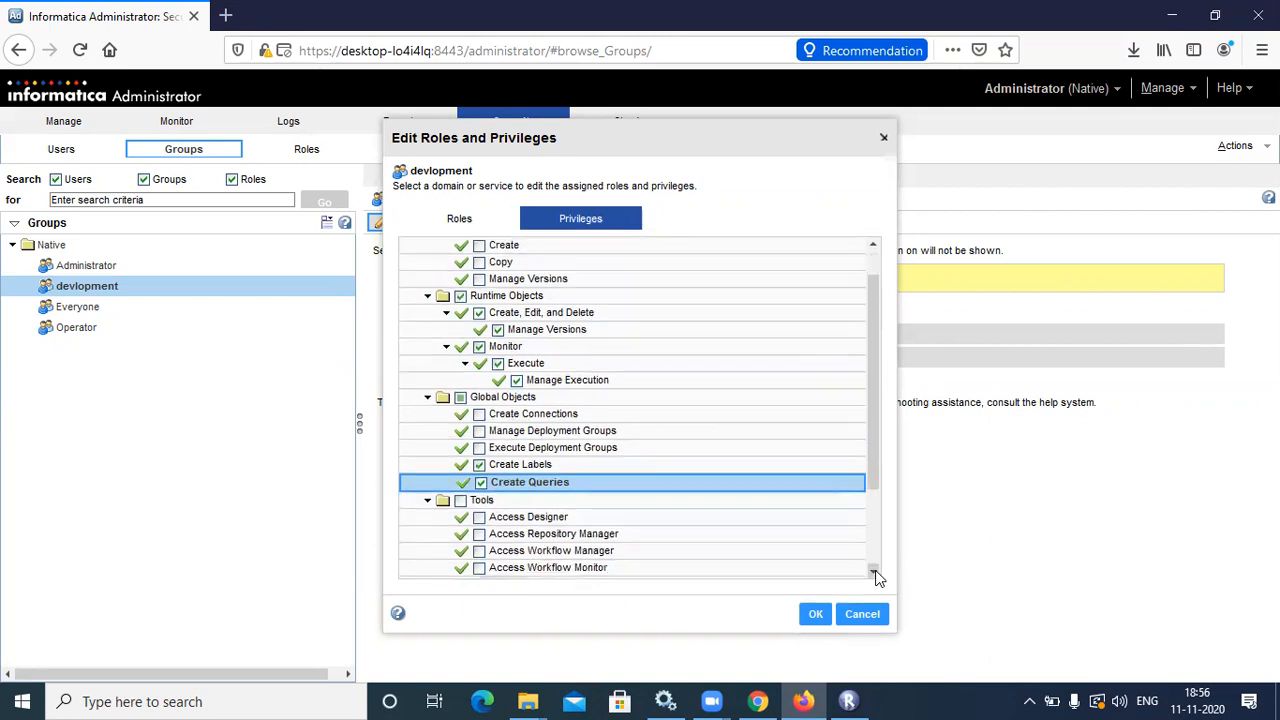
click(873, 573)
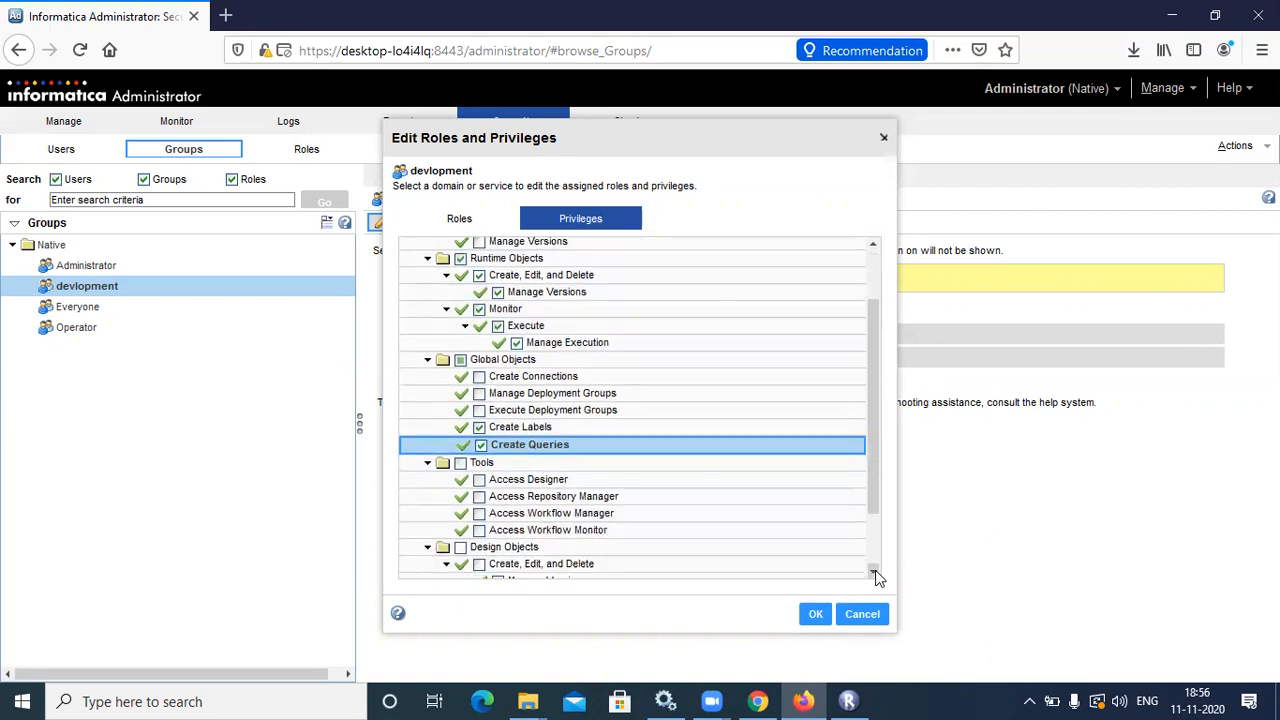
Grant all Tools, Design Objects and Sources and Targets privileges, then save
click(462, 463)
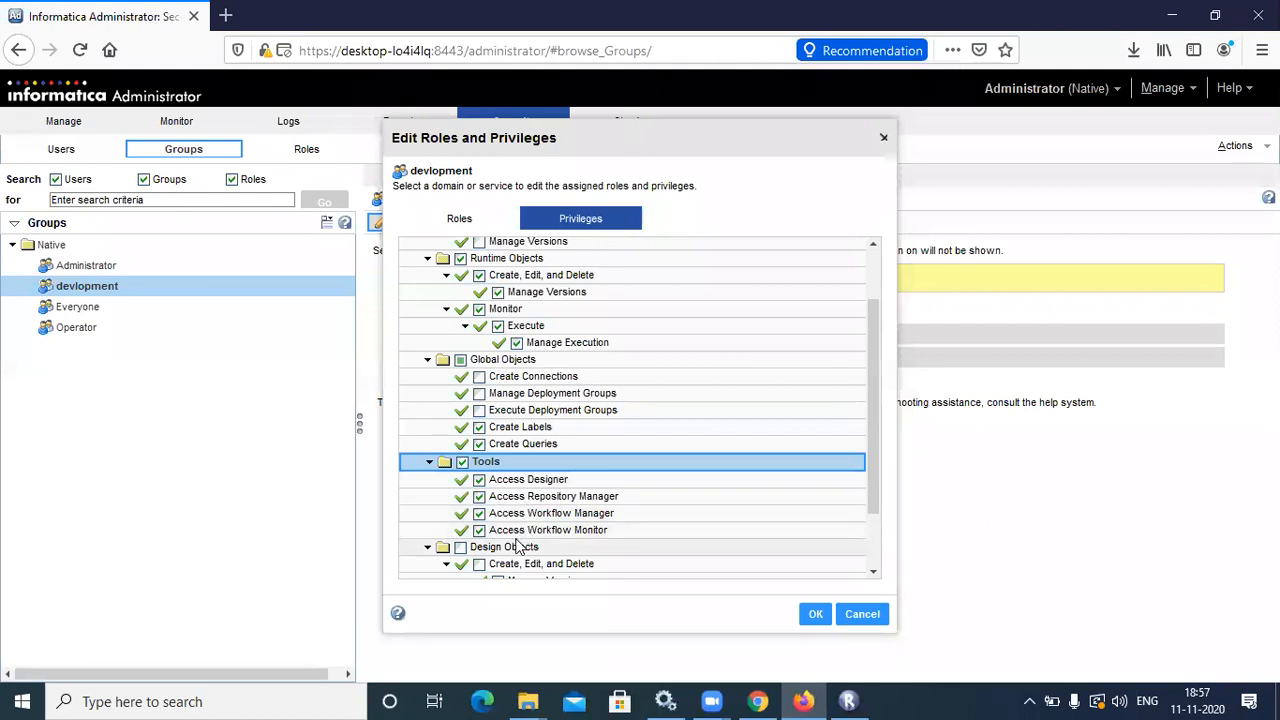
click(873, 570)
click(873, 570)
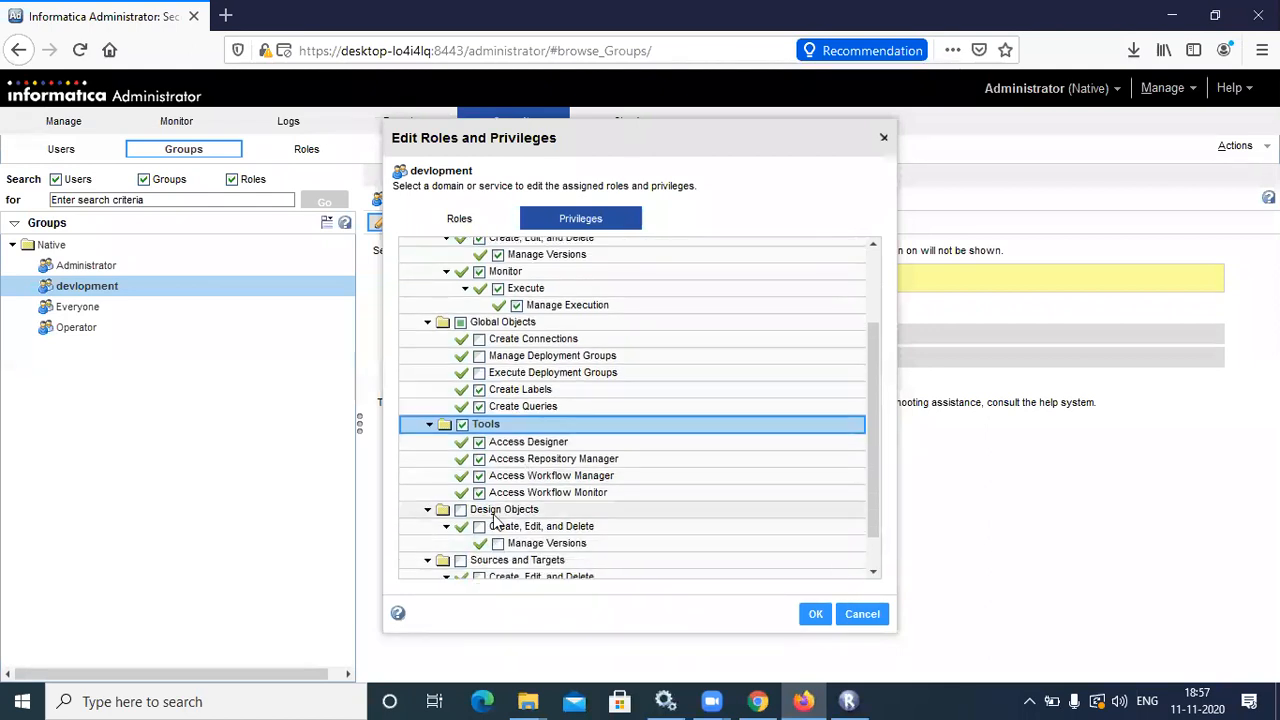
click(461, 510)
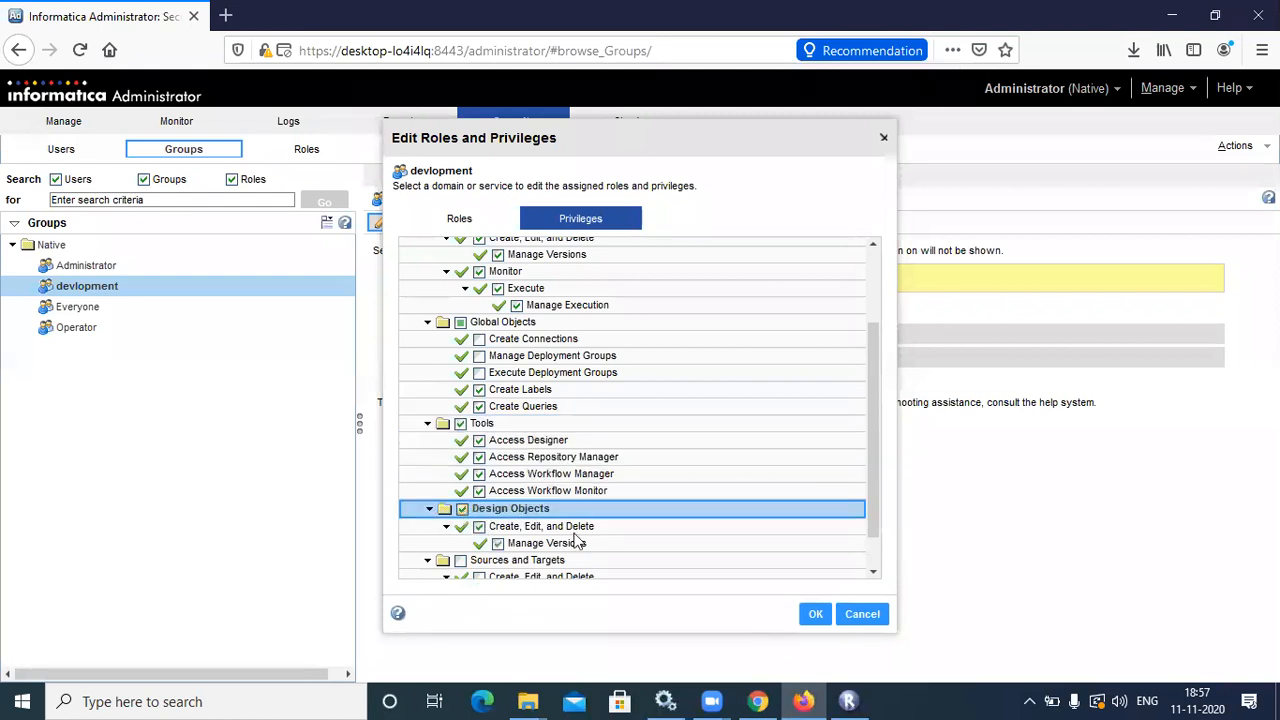
click(873, 572)
click(873, 574)
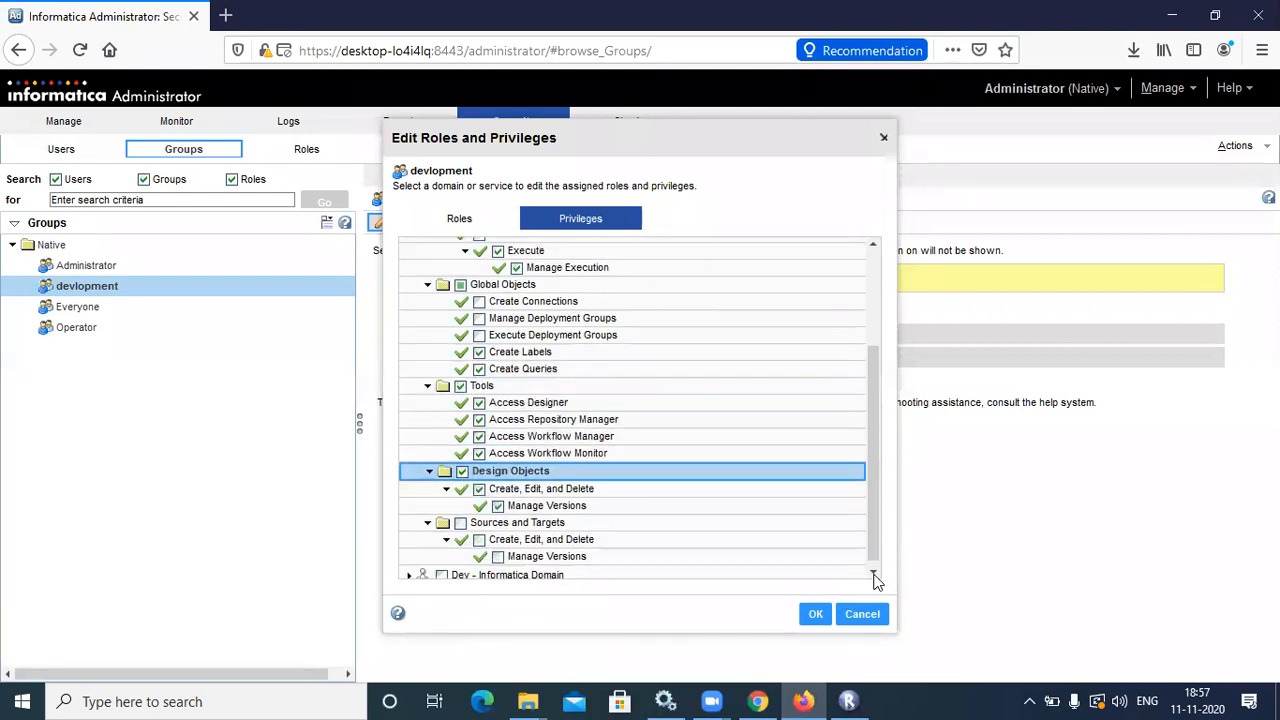
click(461, 523)
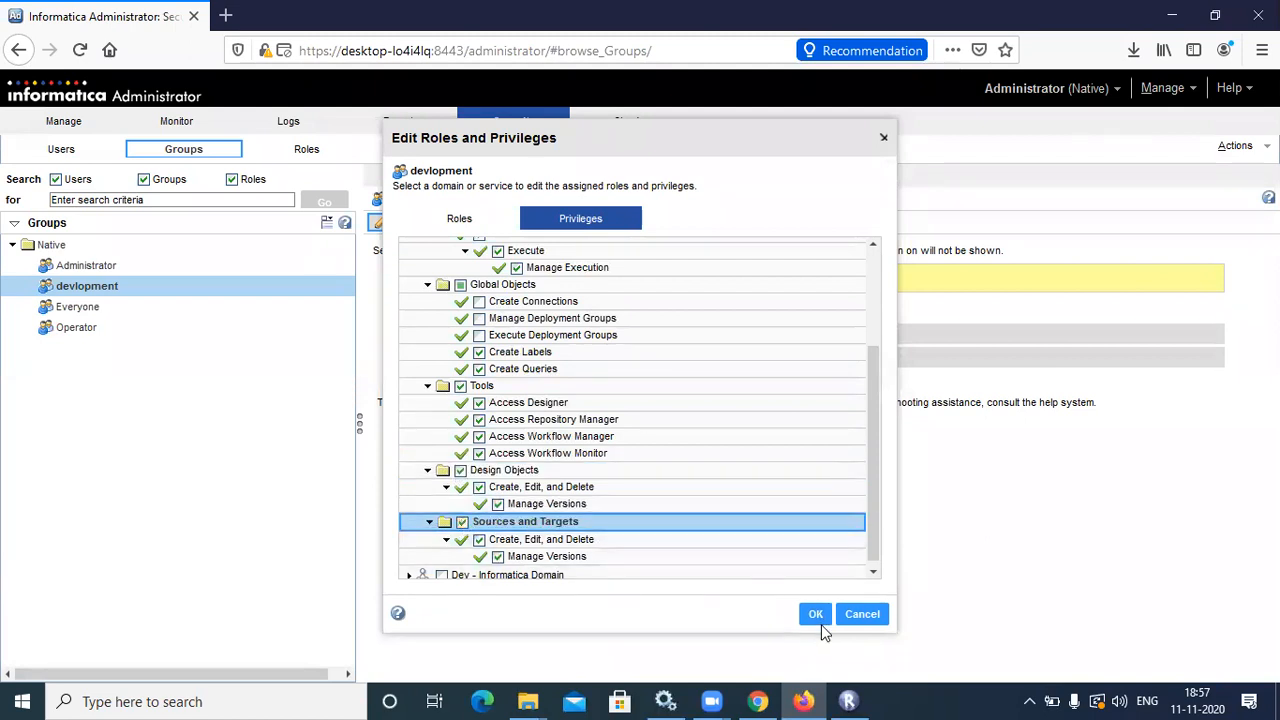
scroll(879, 525, up, 5)
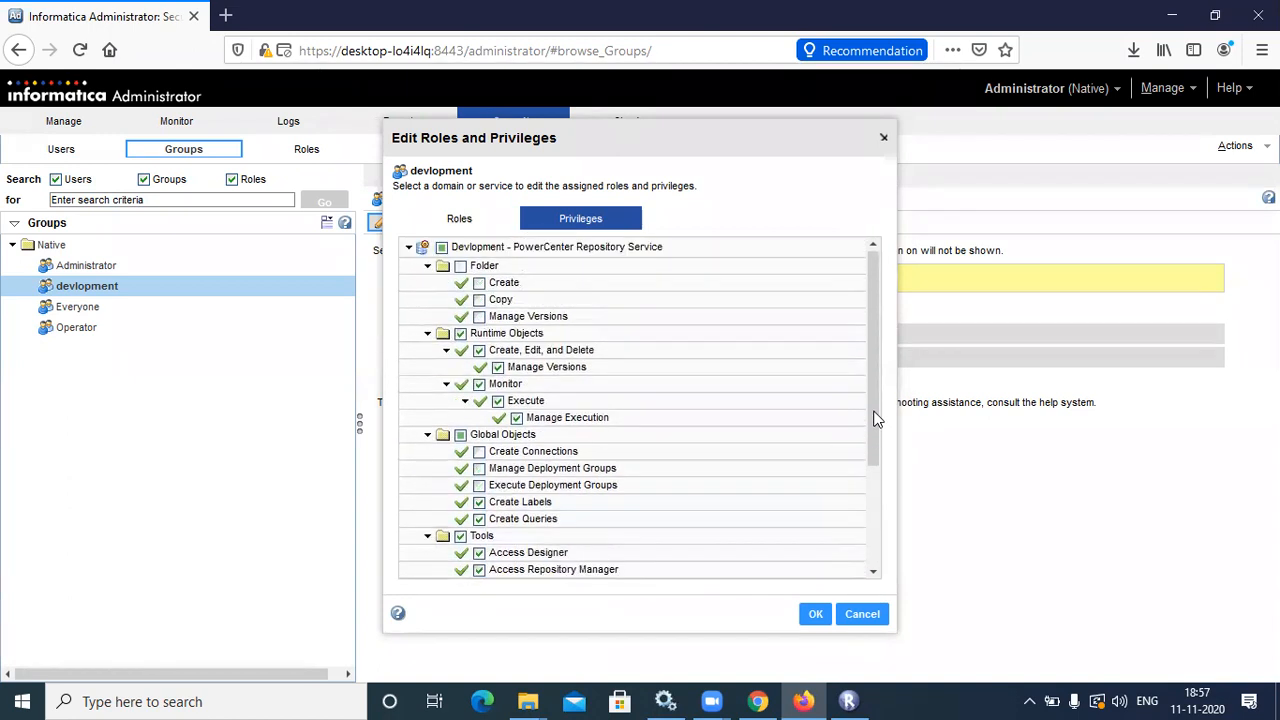
drag(875, 418, 885, 512)
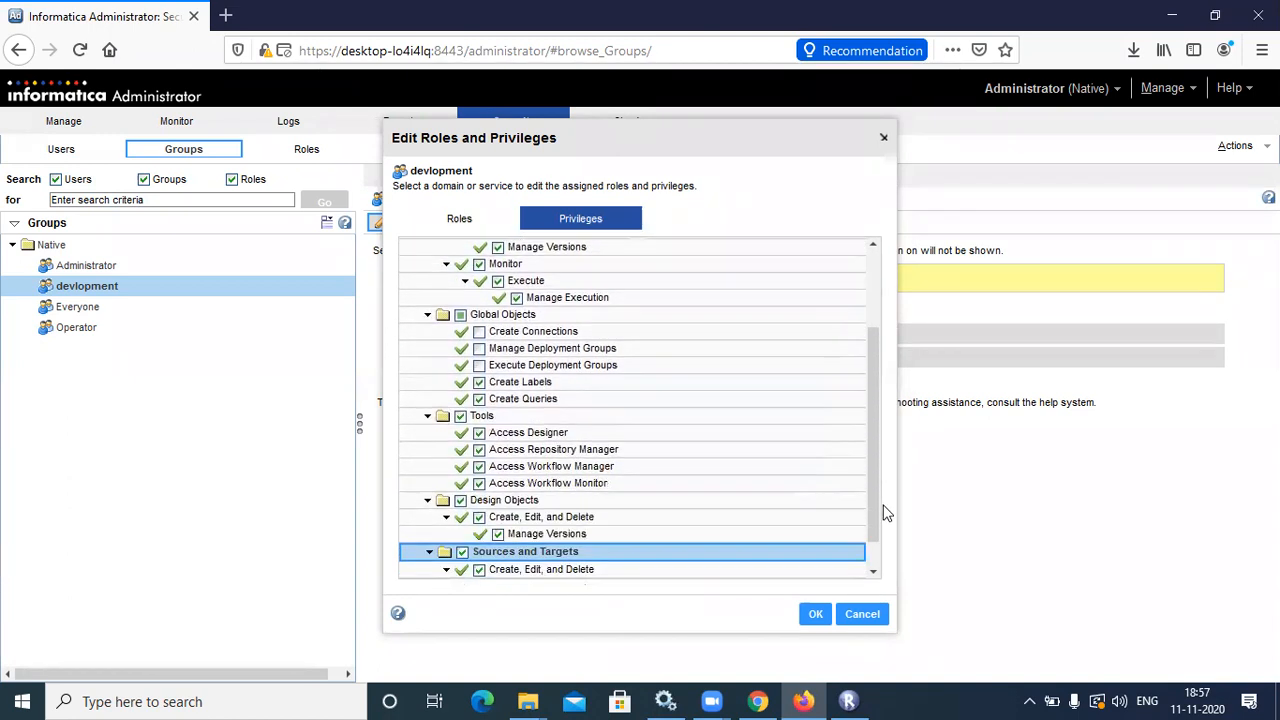
click(816, 614)
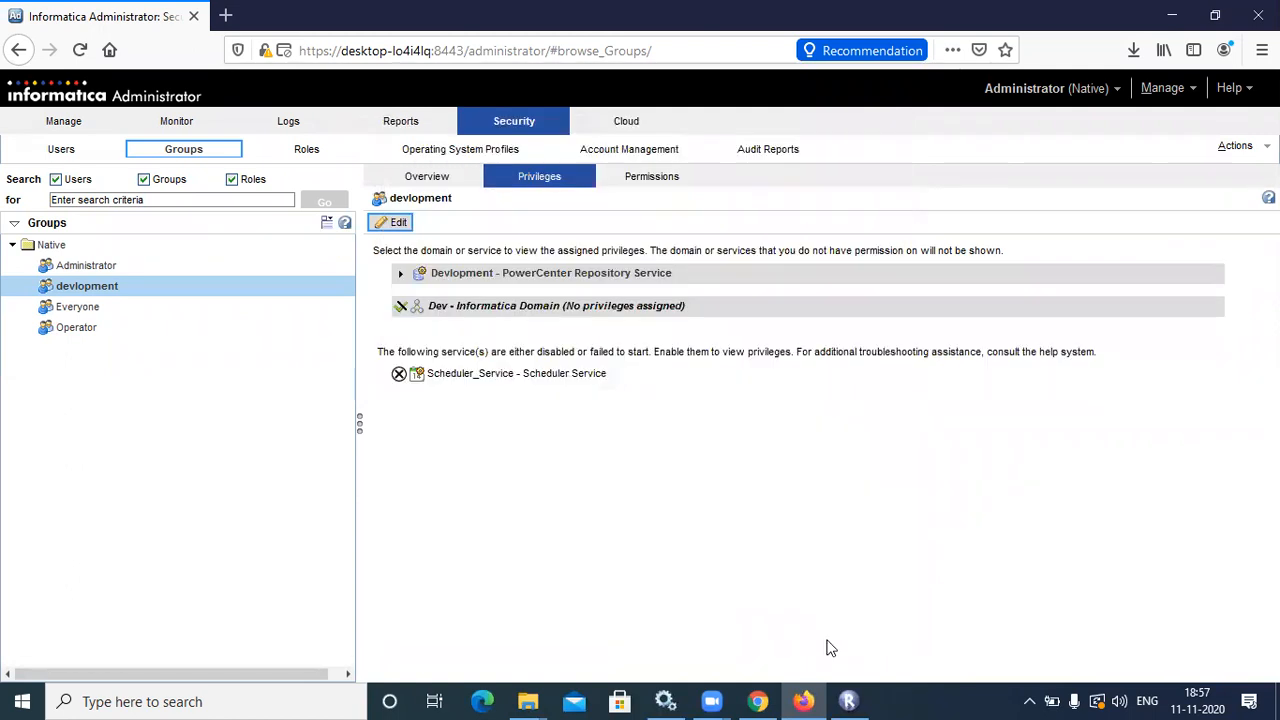
Connect Repository Manager to the Devlopment repository using the new group member's username and password
click(860, 700)
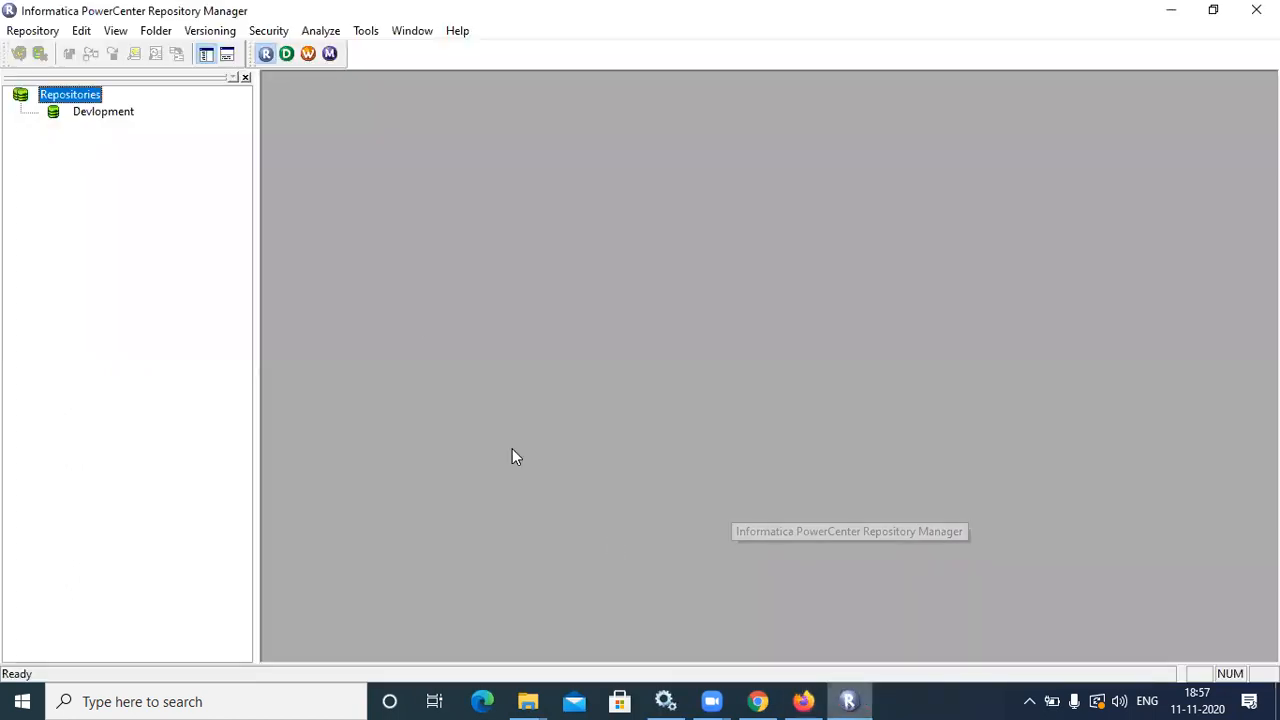
click(93, 112)
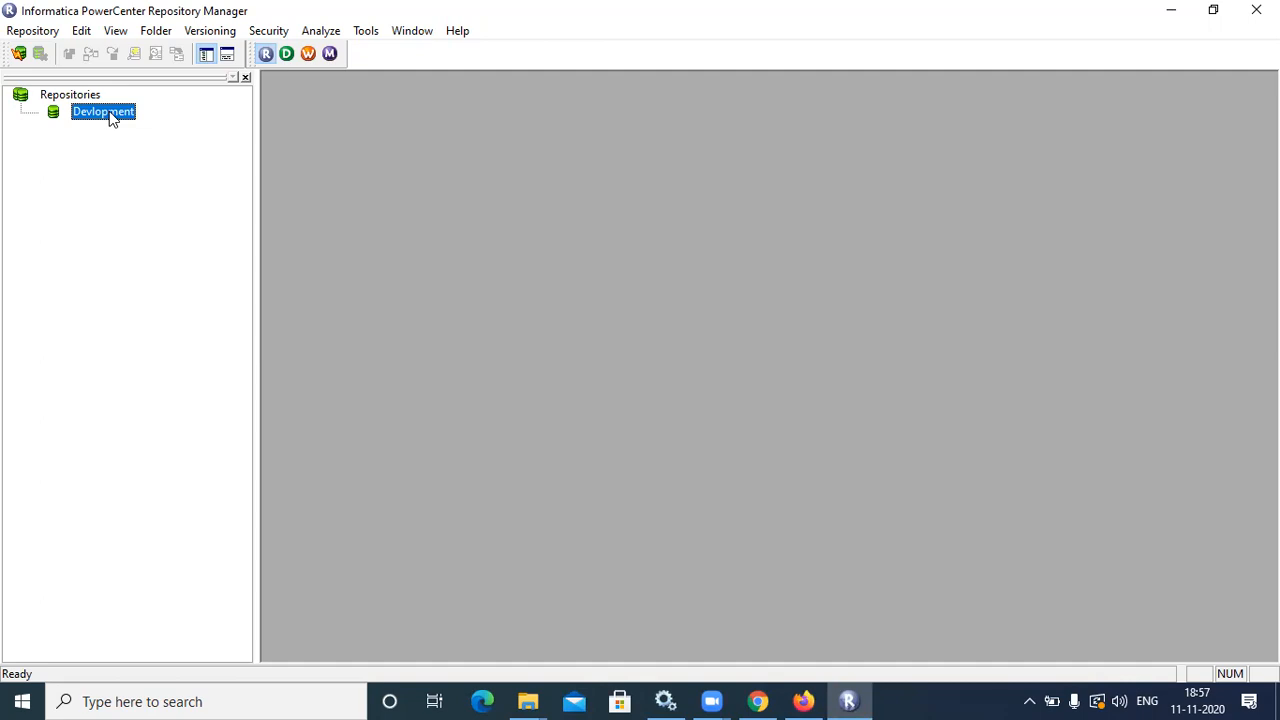
double_click(103, 112)
key(Tab)
click(756, 372)
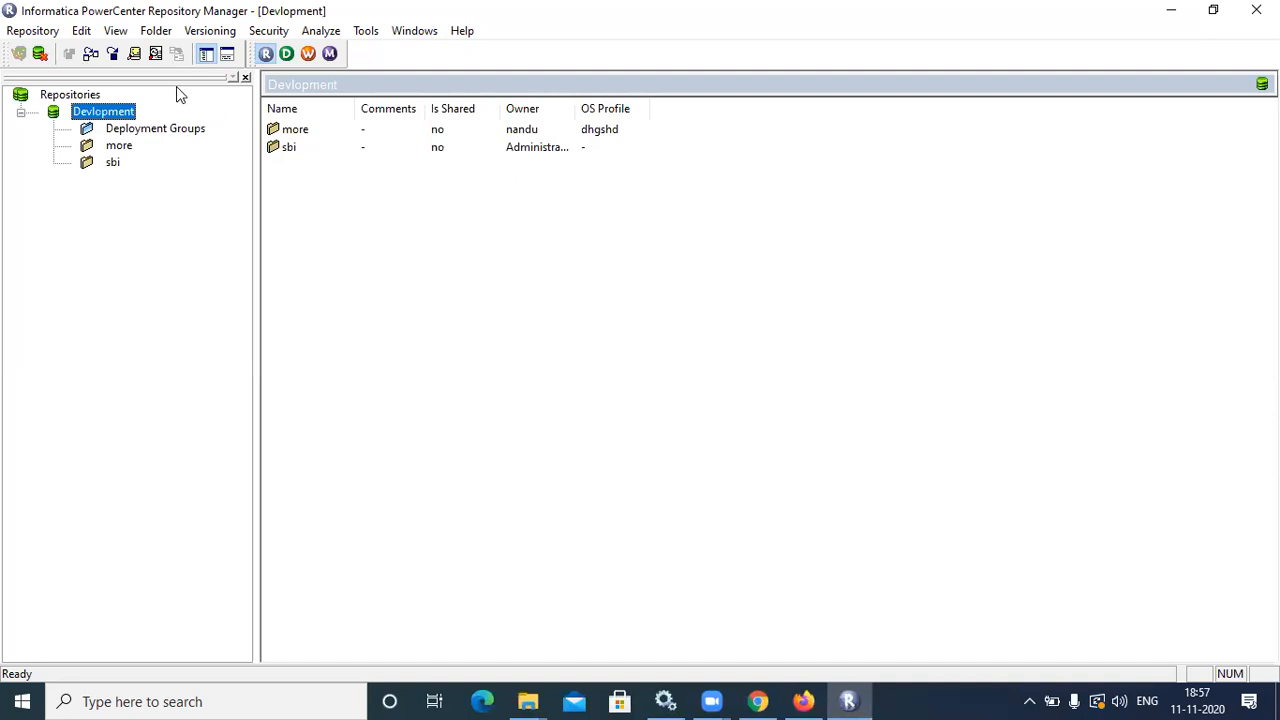
click(160, 33)
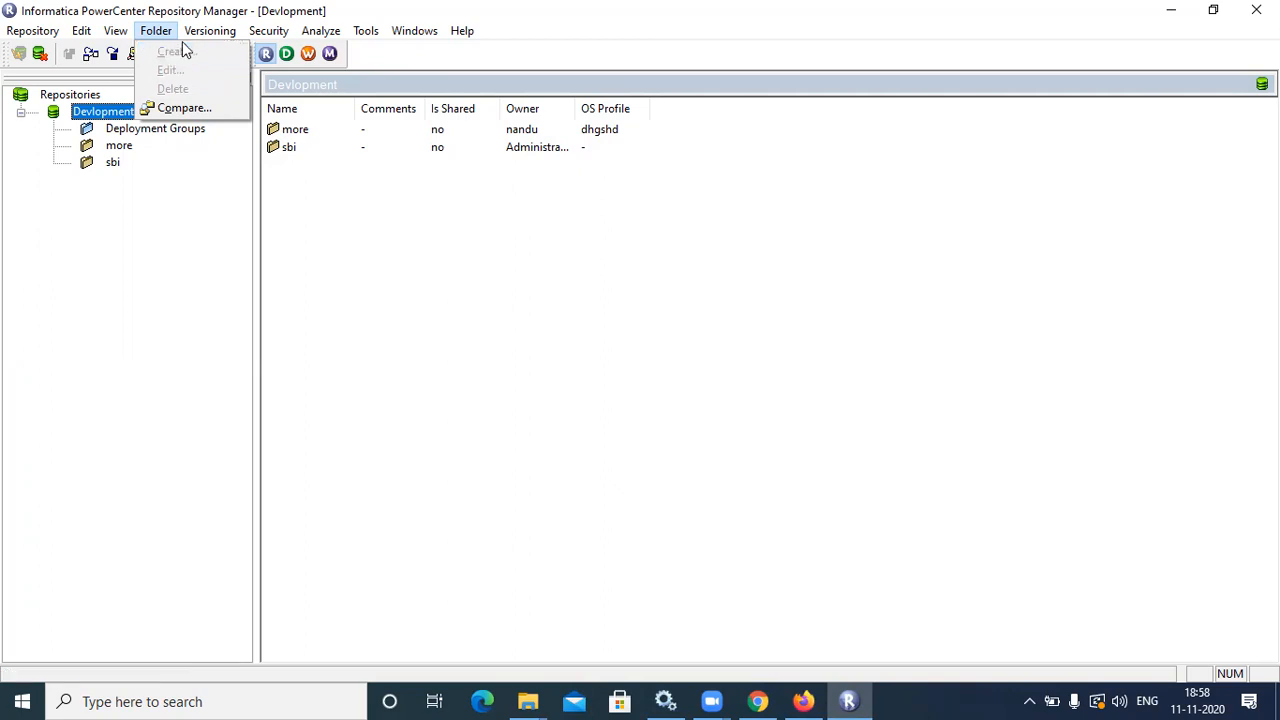
mouse_move(90, 36)
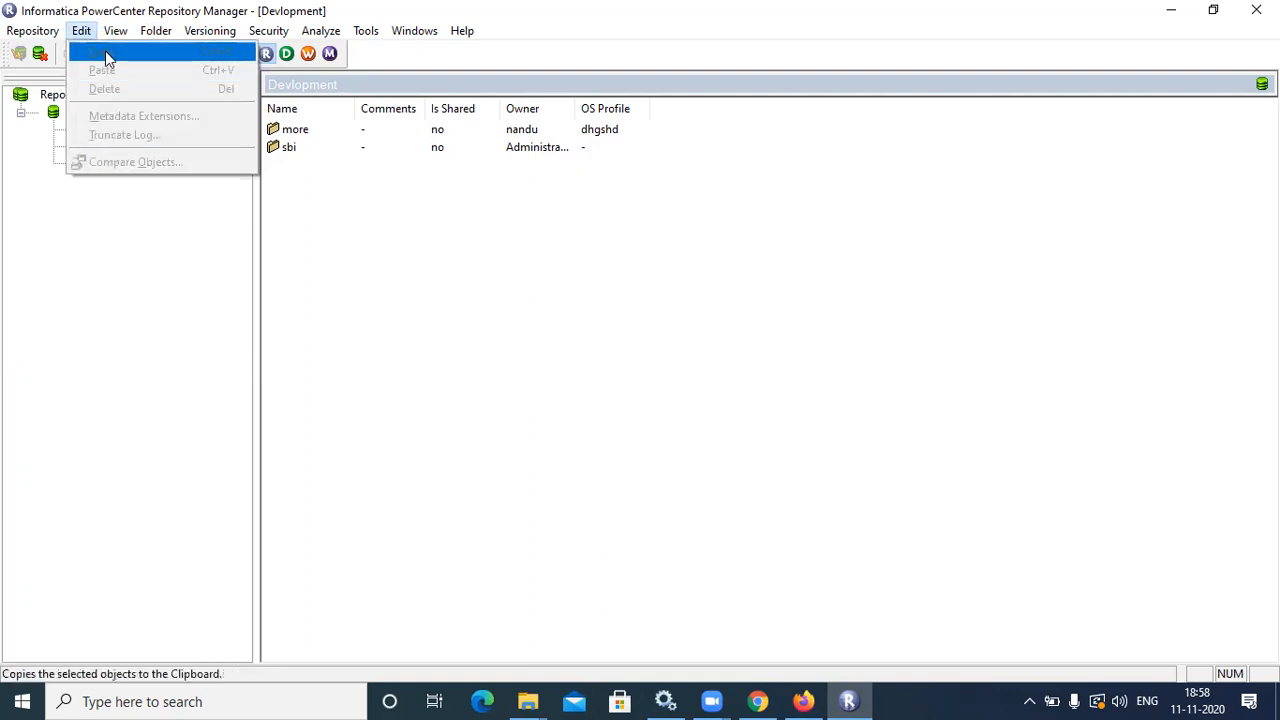
click(43, 256)
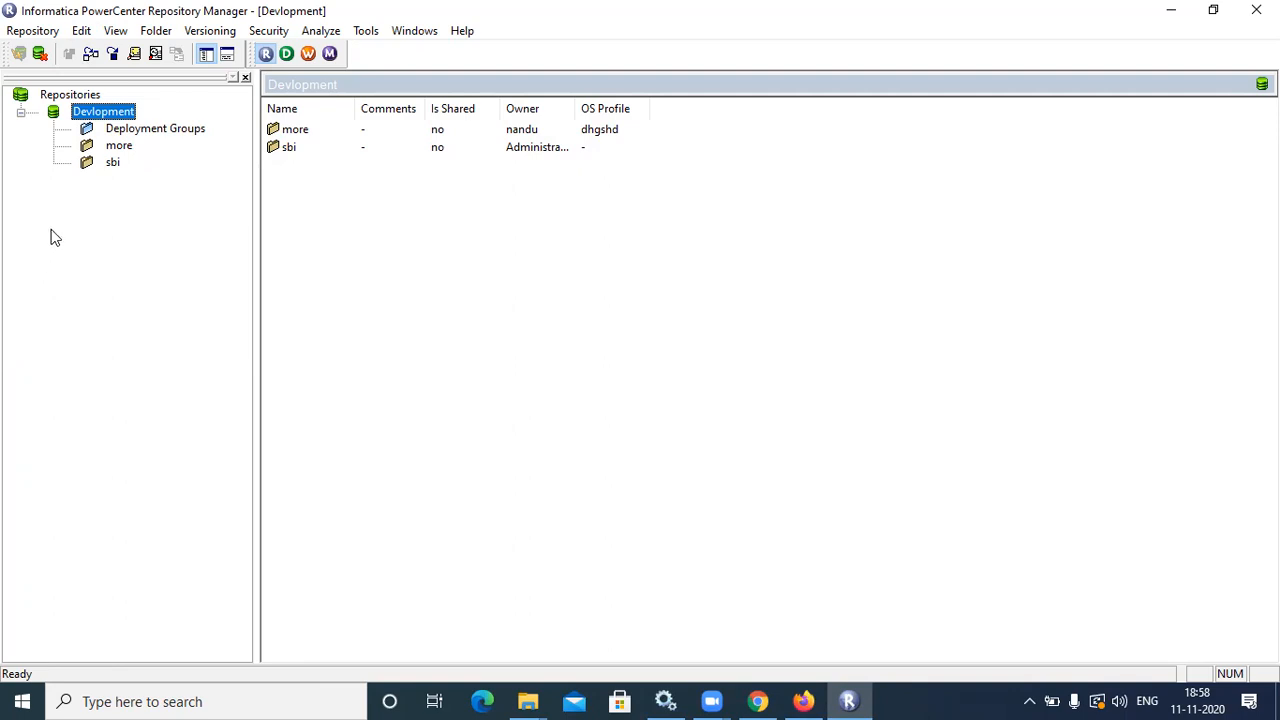
click(150, 33)
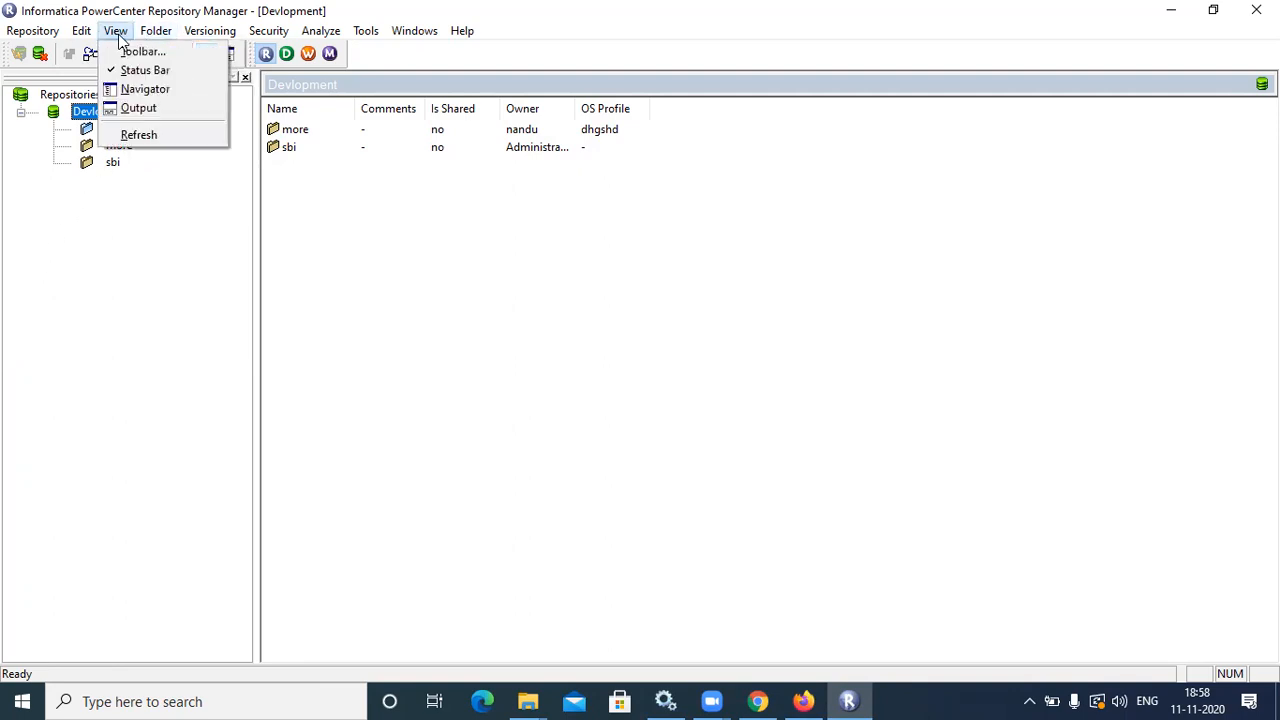
mouse_move(88, 34)
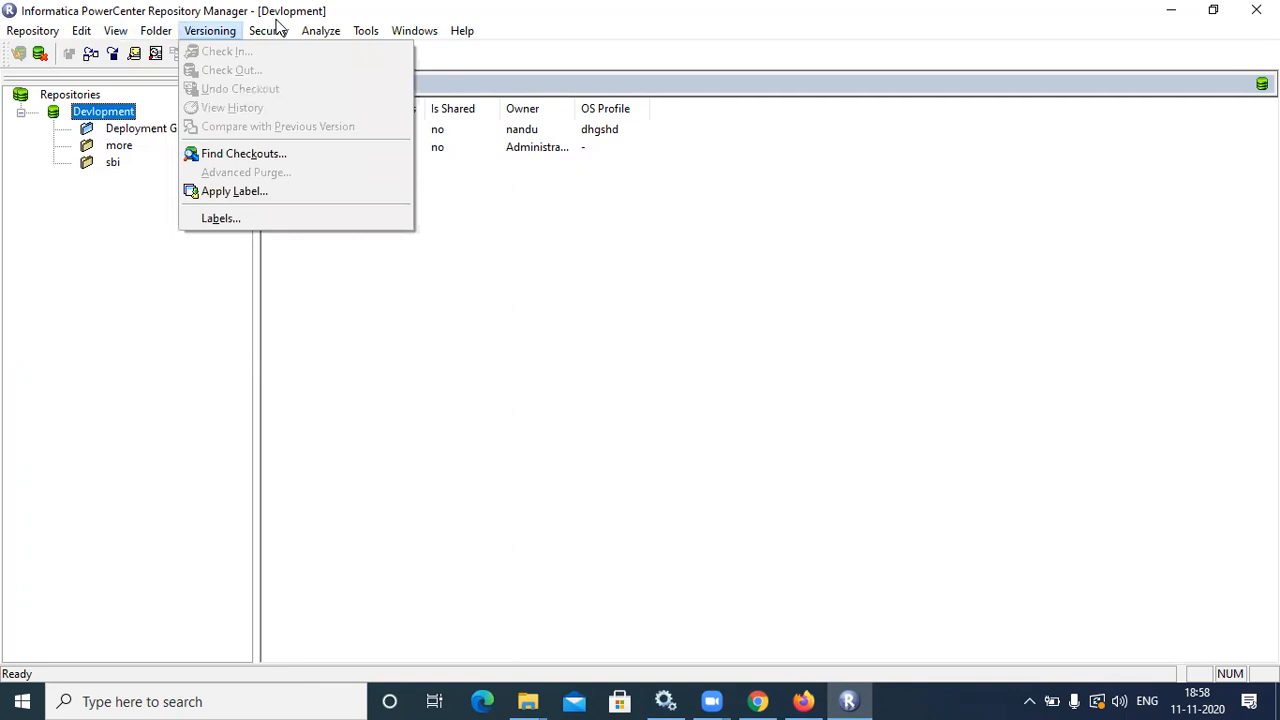
mouse_move(372, 34)
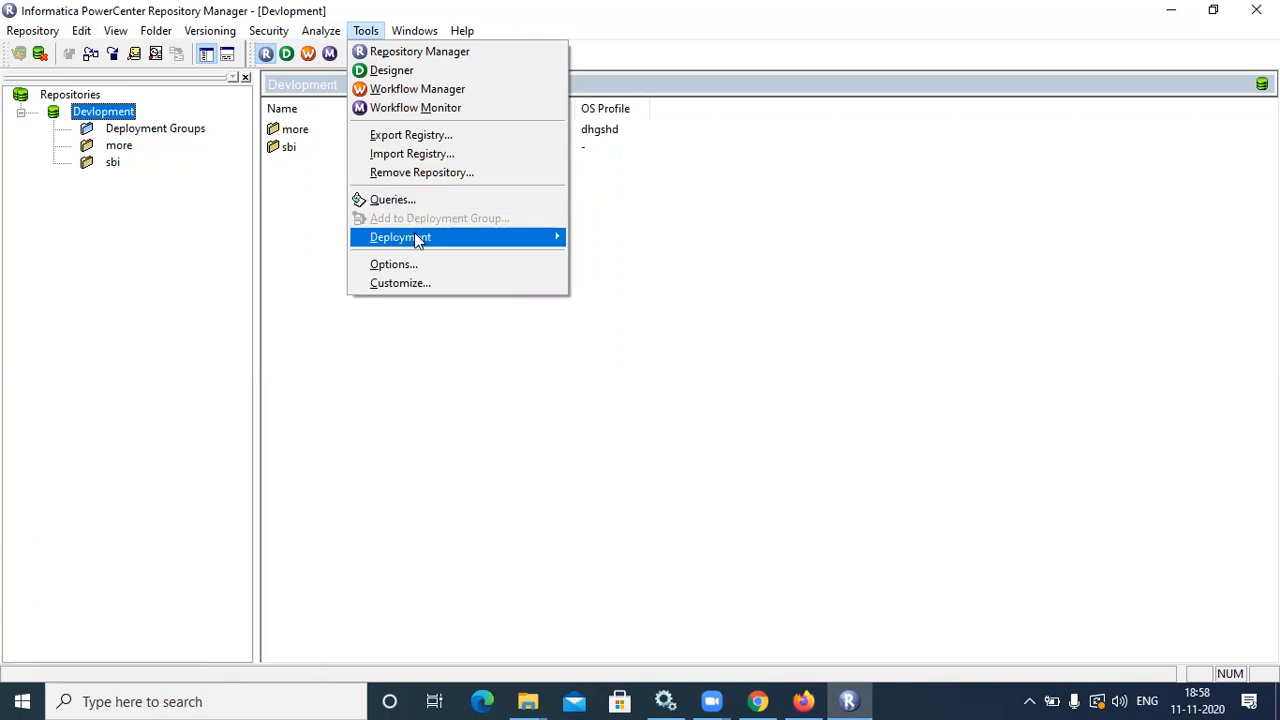
mouse_move(414, 232)
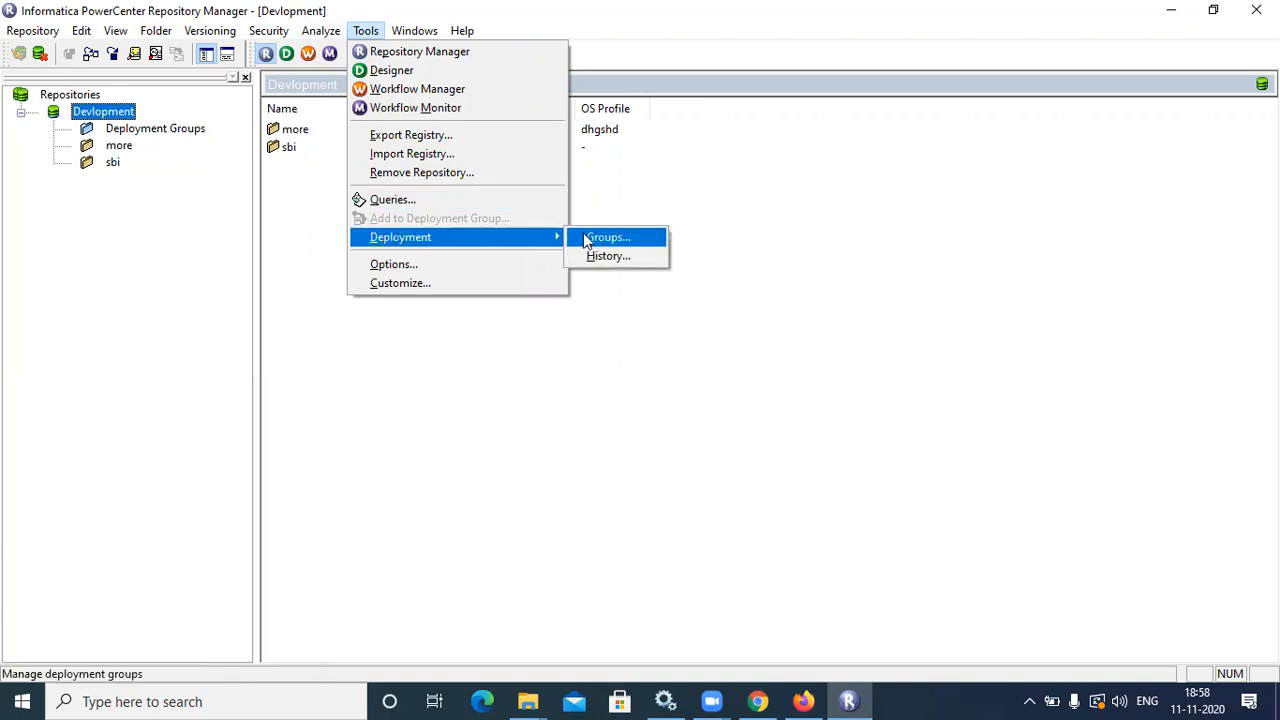
click(757, 191)
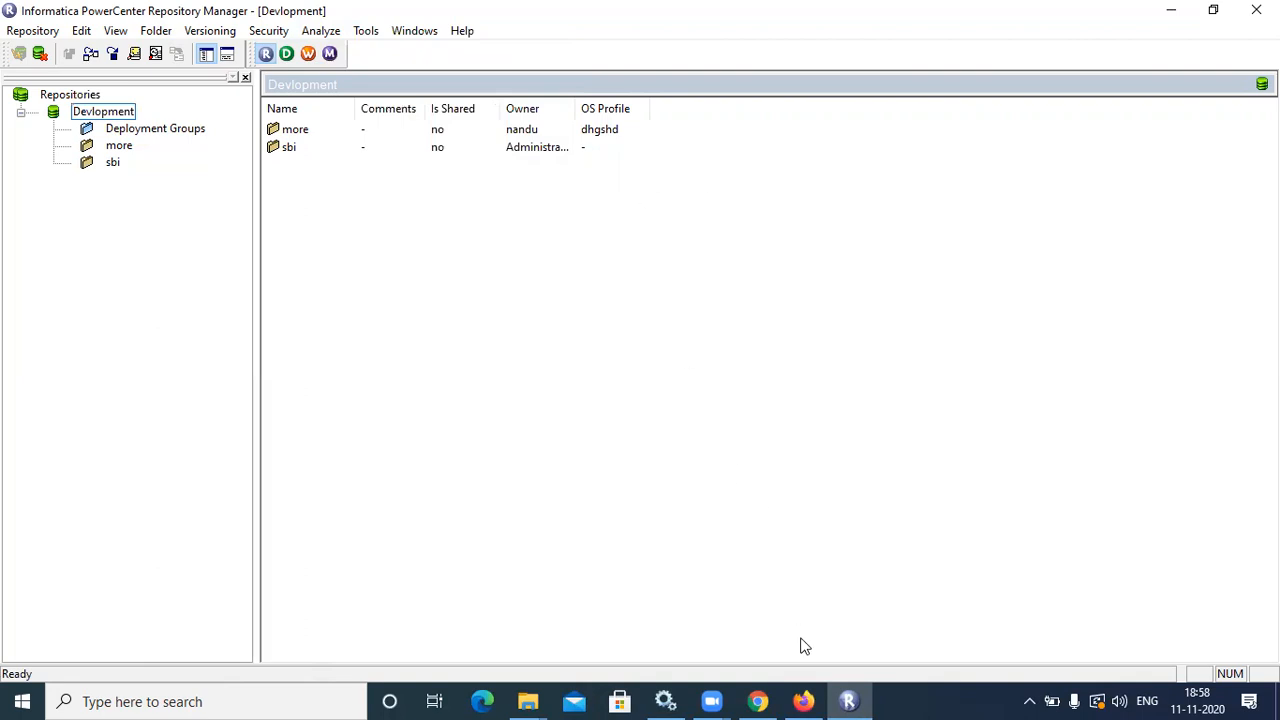
Collapse the Devlopment repository node and switch back to the Administrator users page
mouse_move(846, 699)
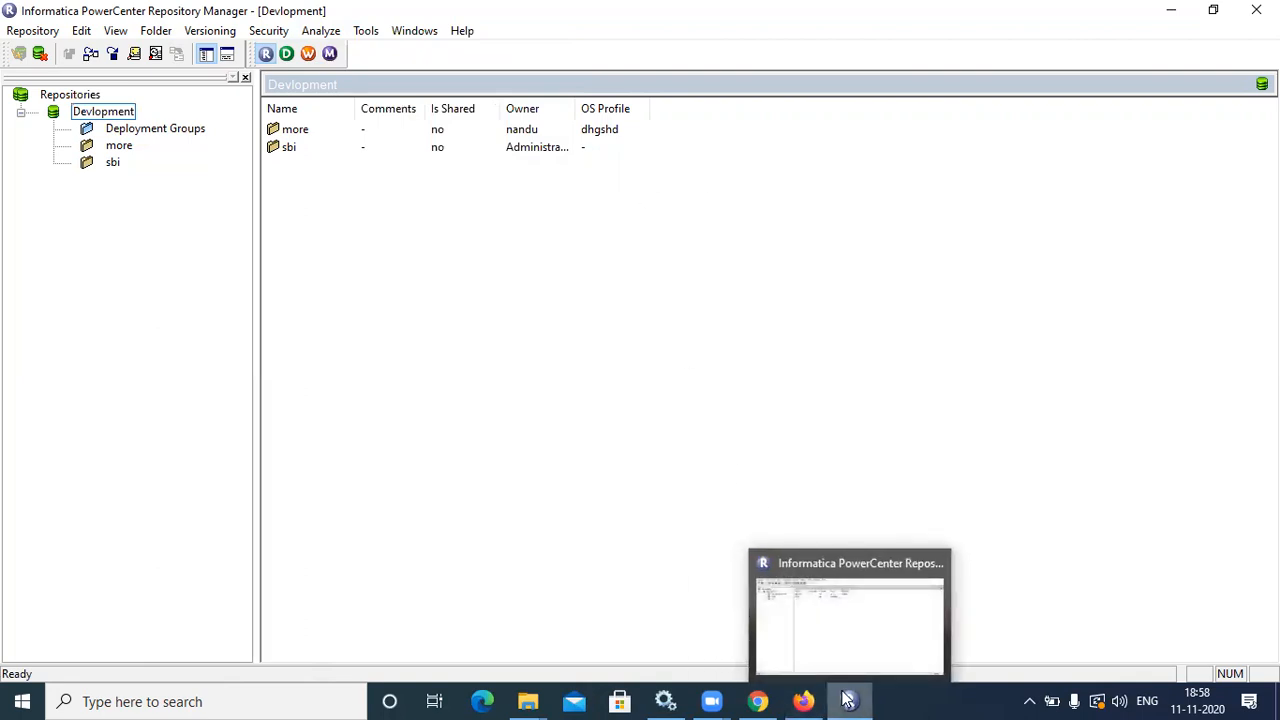
click(846, 699)
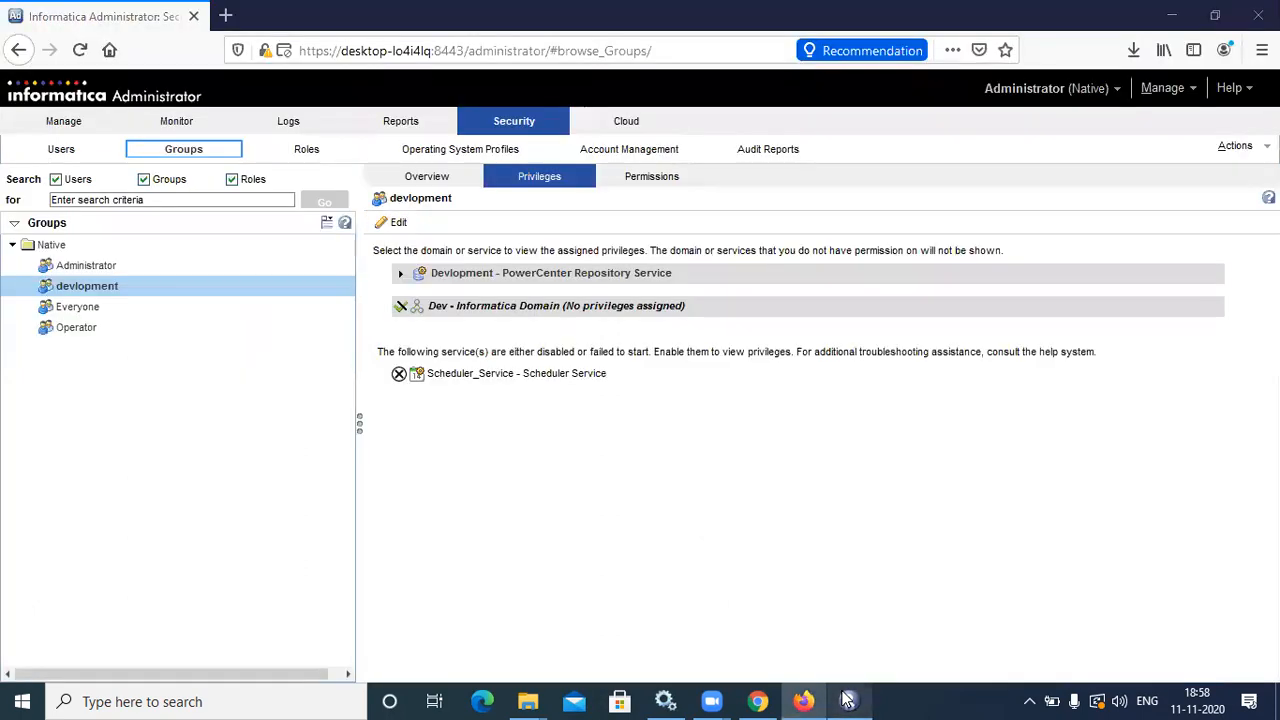
click(846, 699)
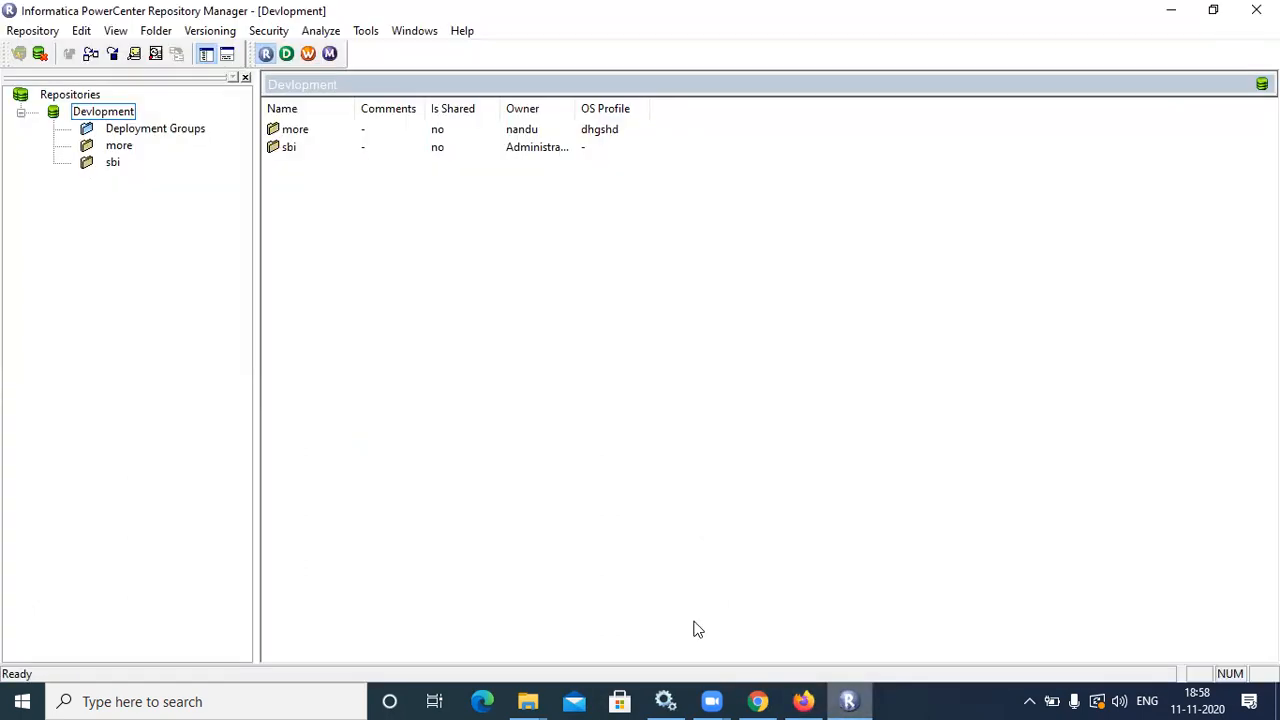
click(331, 55)
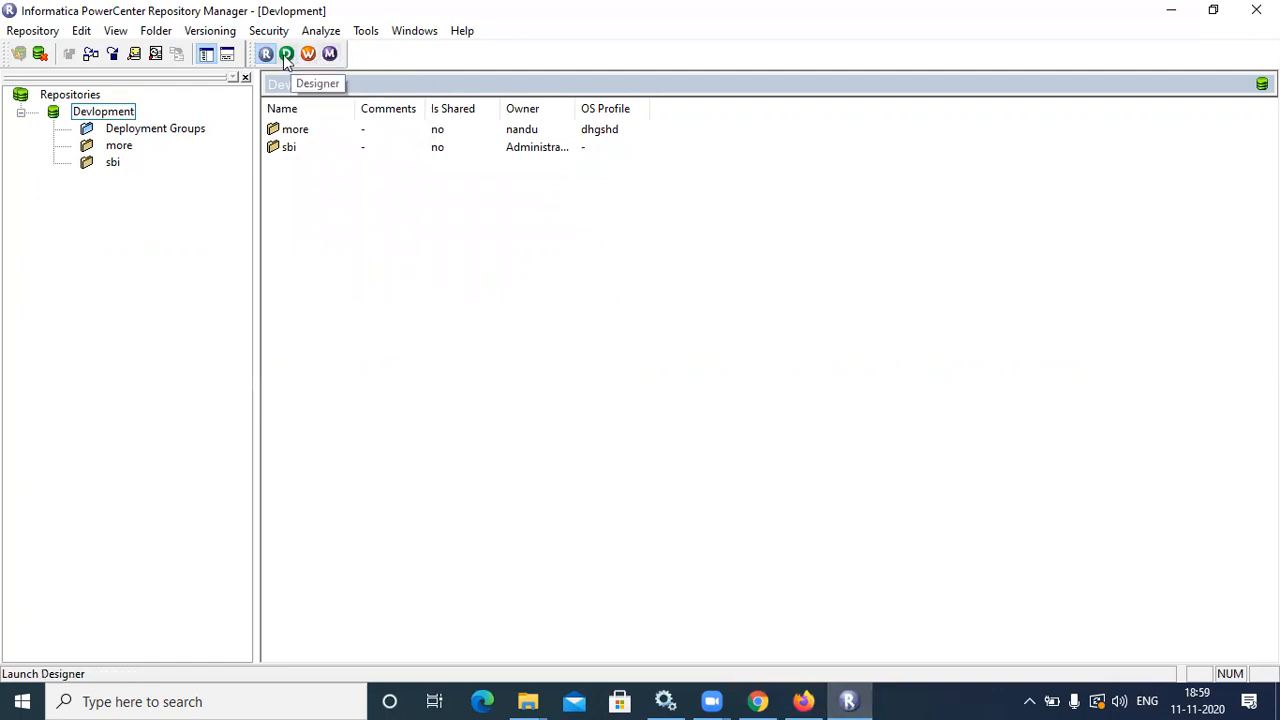
click(21, 113)
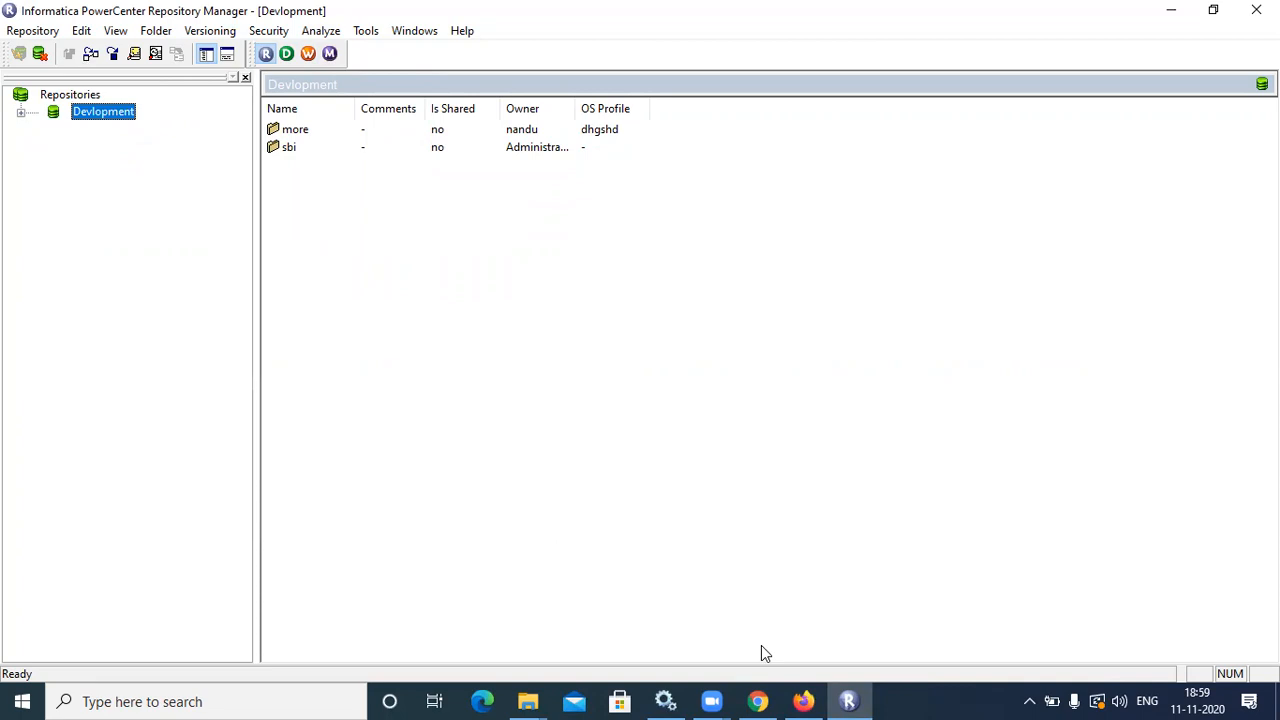
key(alt+Tab)
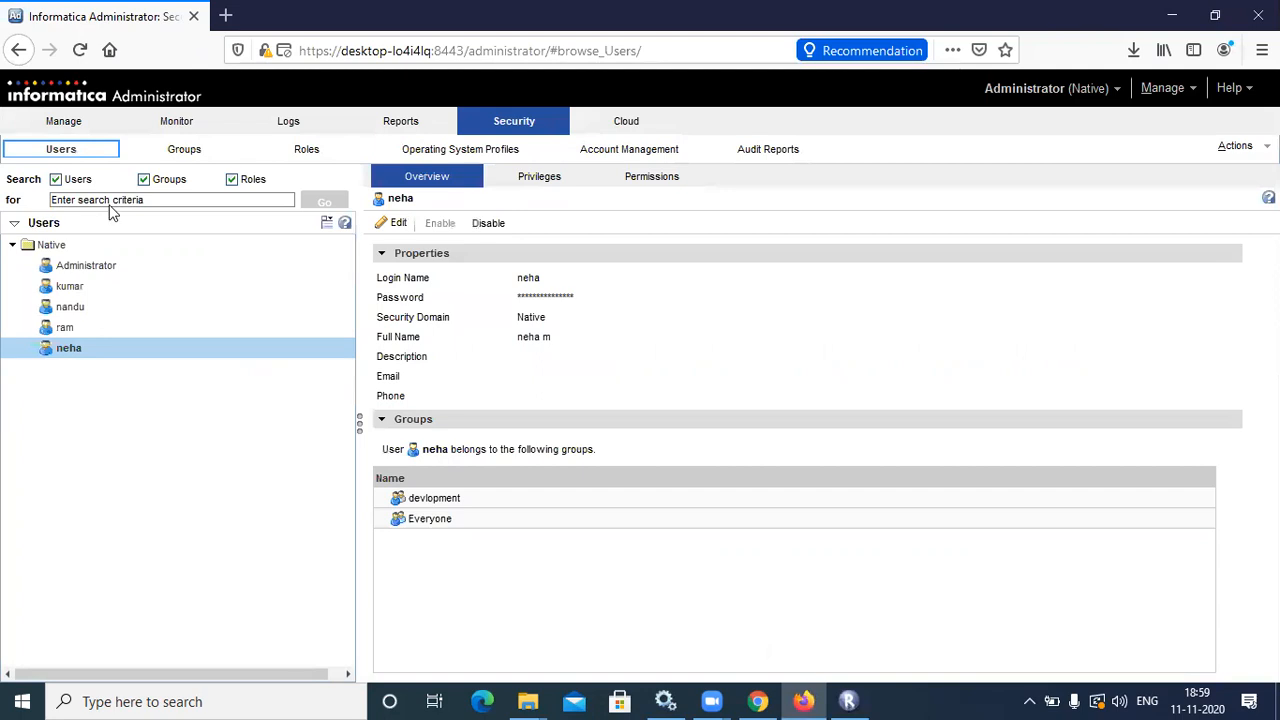
Start creating a new native user and enter its login name
click(326, 223)
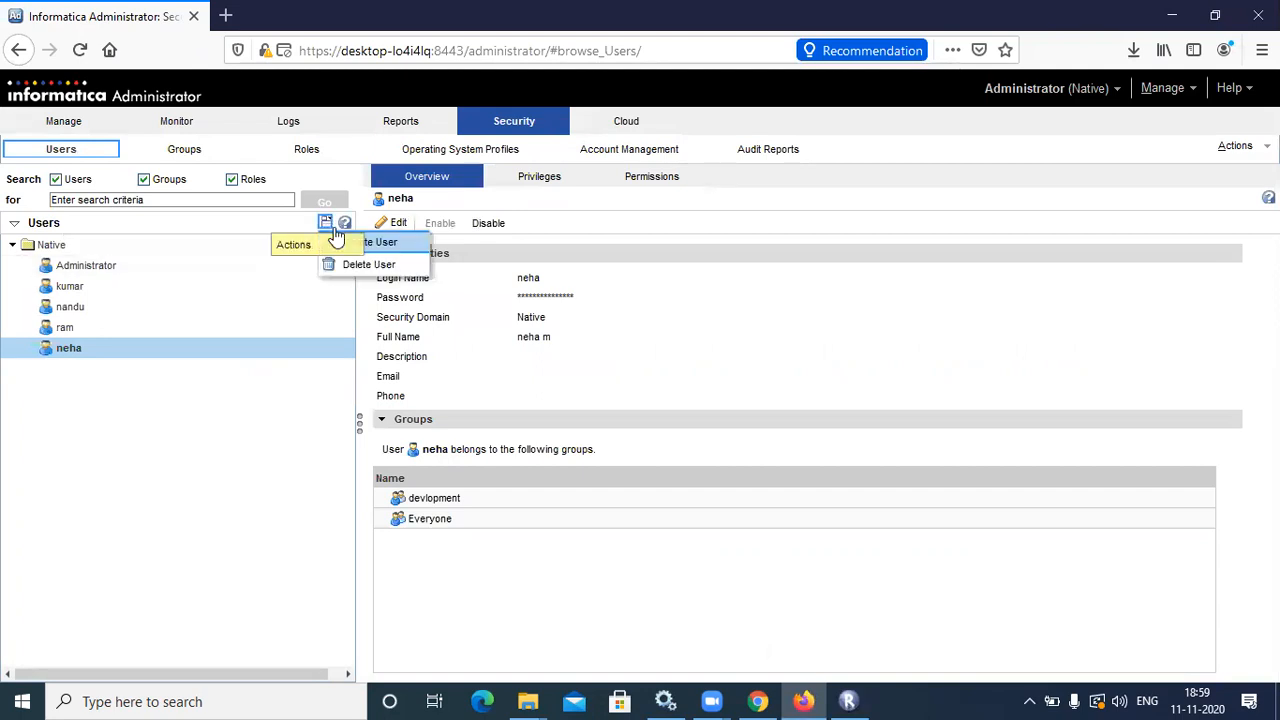
click(352, 242)
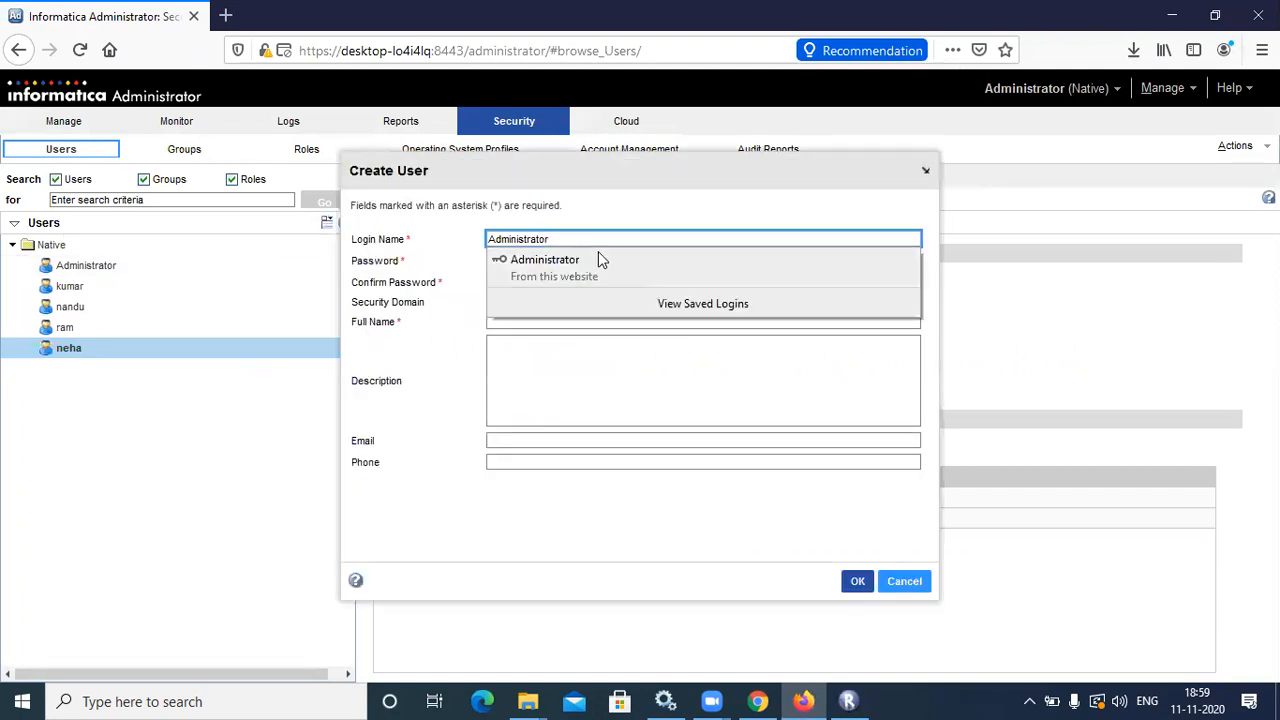
key(BackSpace)
key(BackSpace)
key(BackSpace)
key(BackSpace)
key(BackSpace)
key(BackSpace)
key(BackSpace)
key(BackSpace)
key(BackSpace)
key(BackSpace)
key(BackSpace)
key(BackSpace)
key(BackSpace)
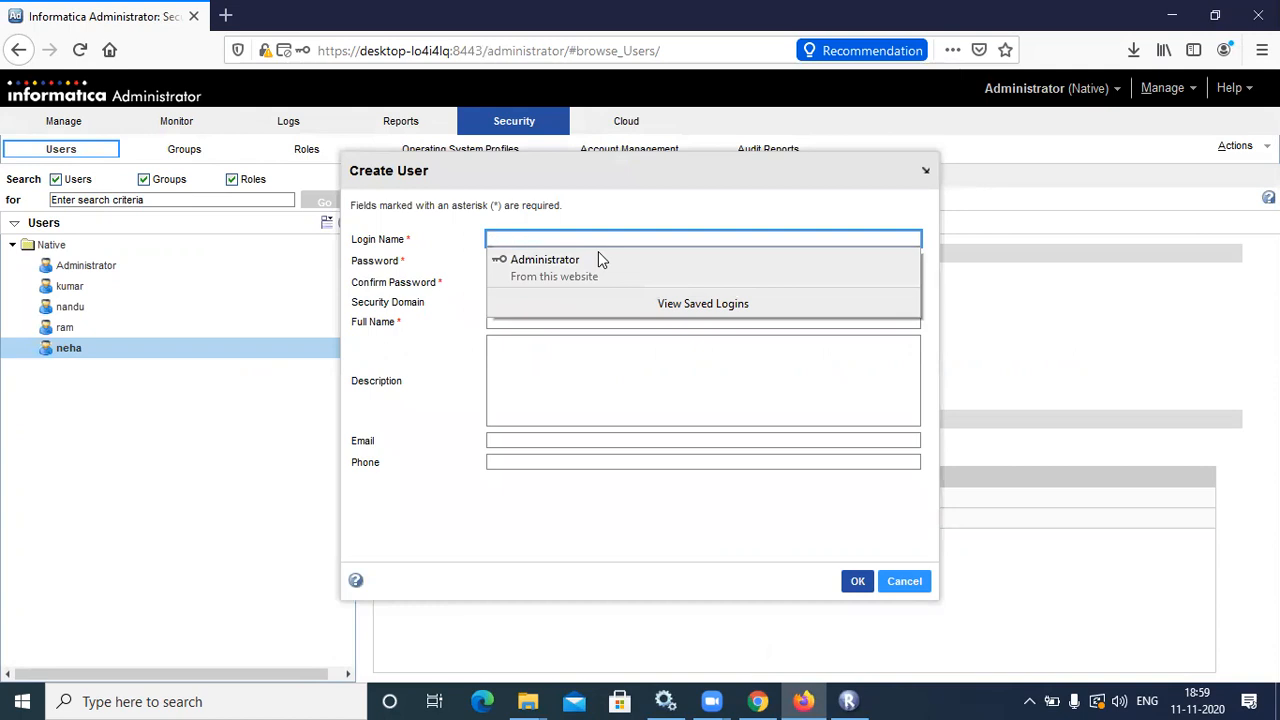
text(har)
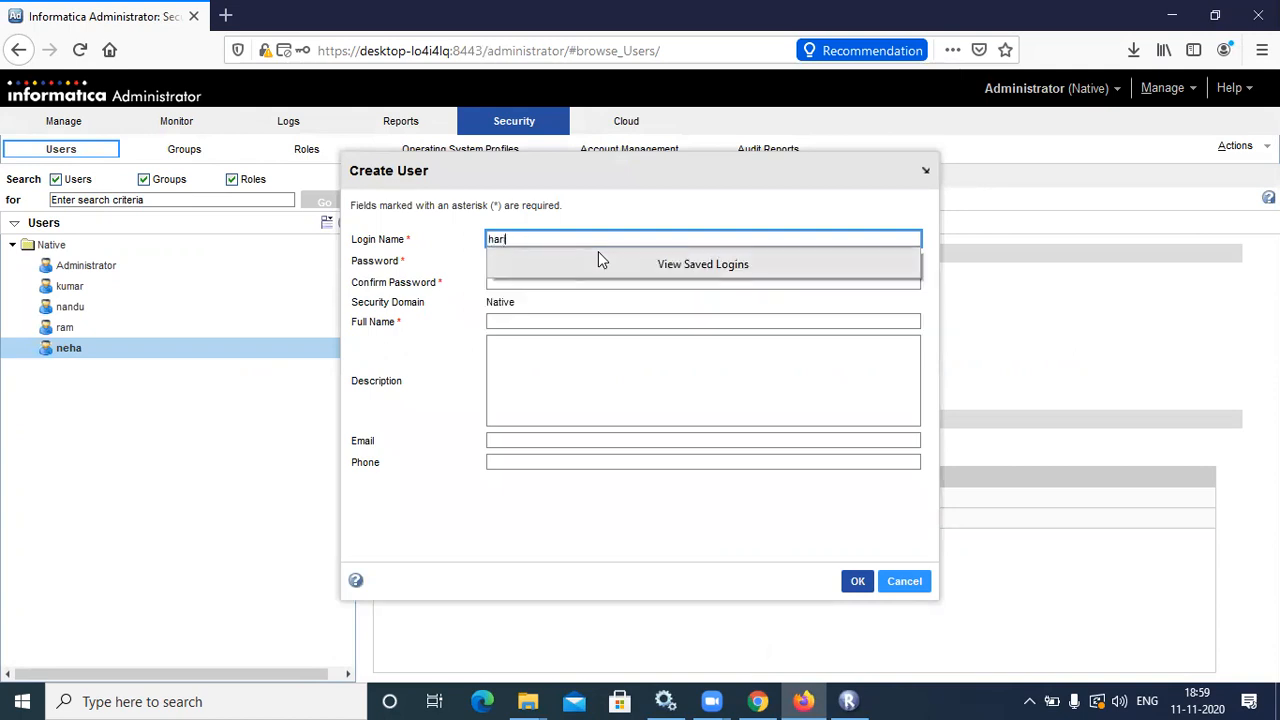
double_click(545, 237)
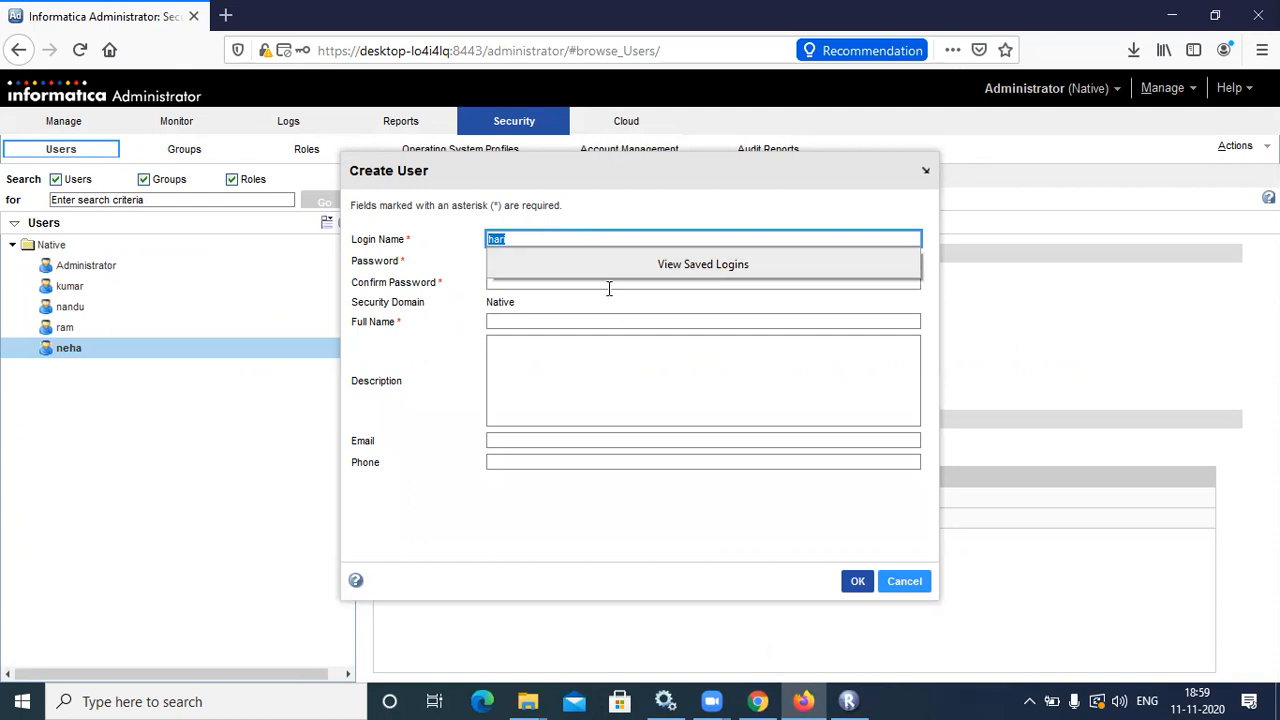
Fill in the user's password, confirmation and full name, and create the user
click(610, 306)
double_click(543, 258)
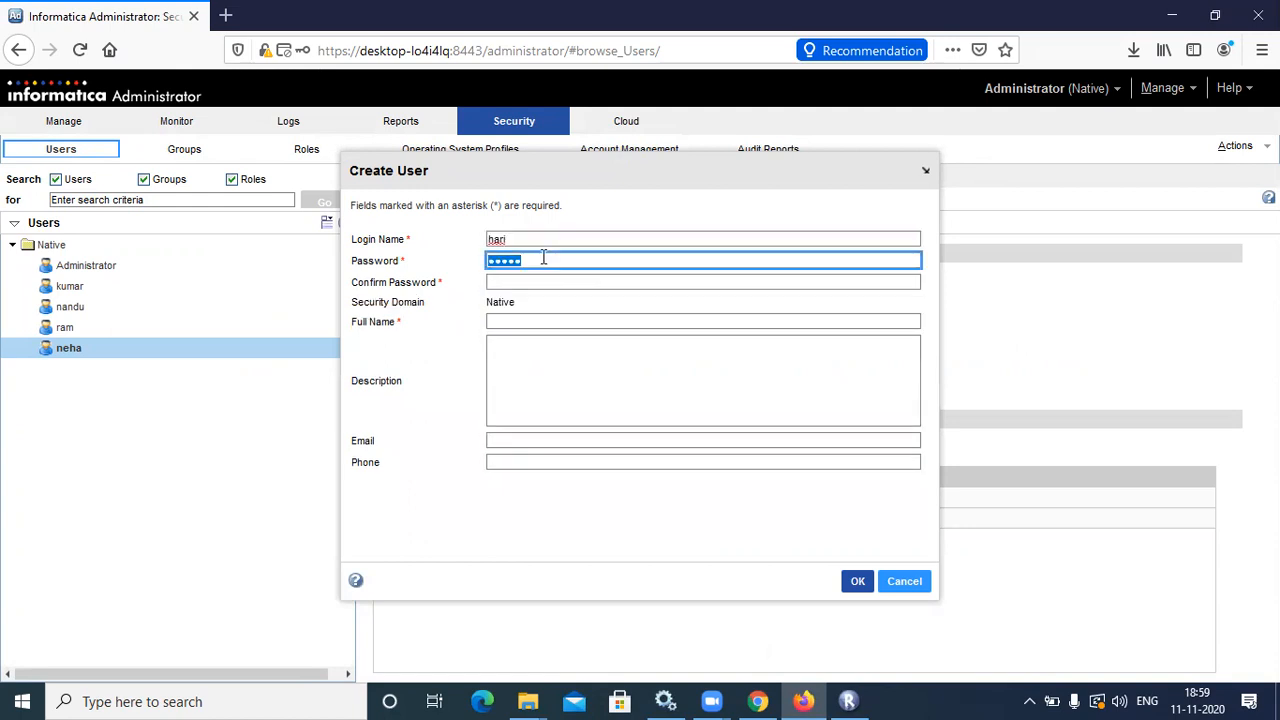
click(530, 284)
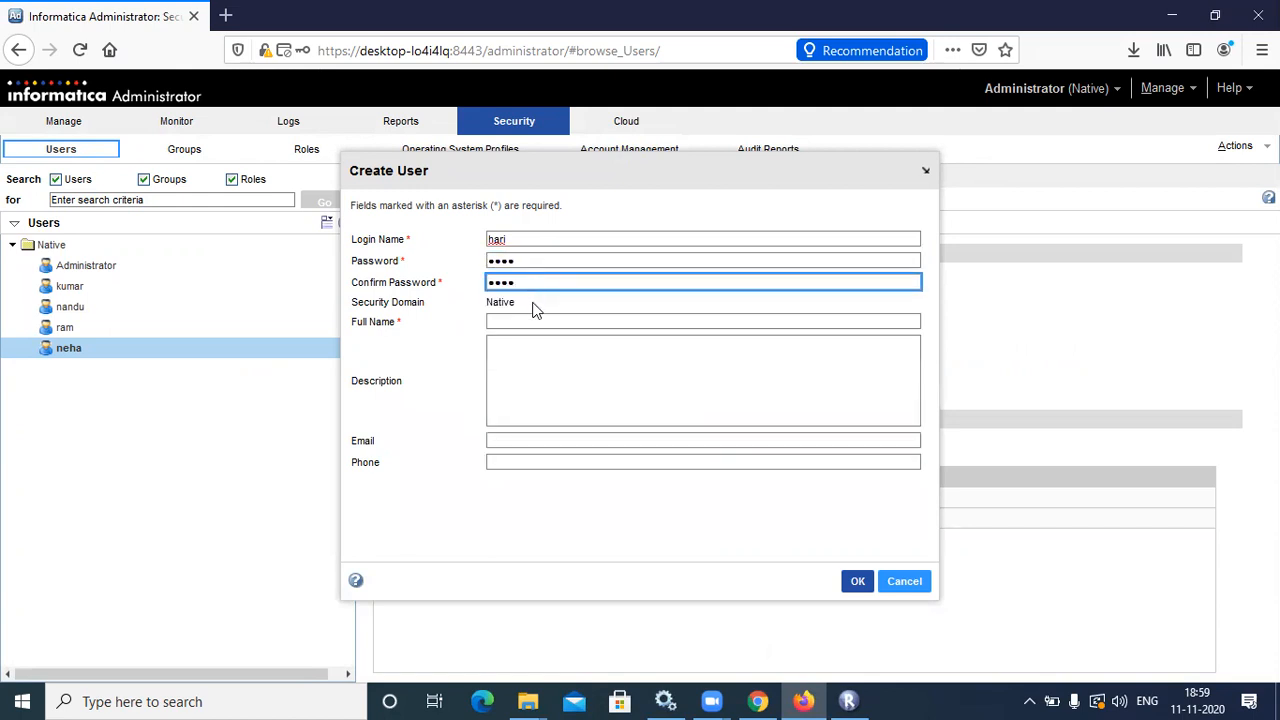
click(534, 321)
key(BackSpace)
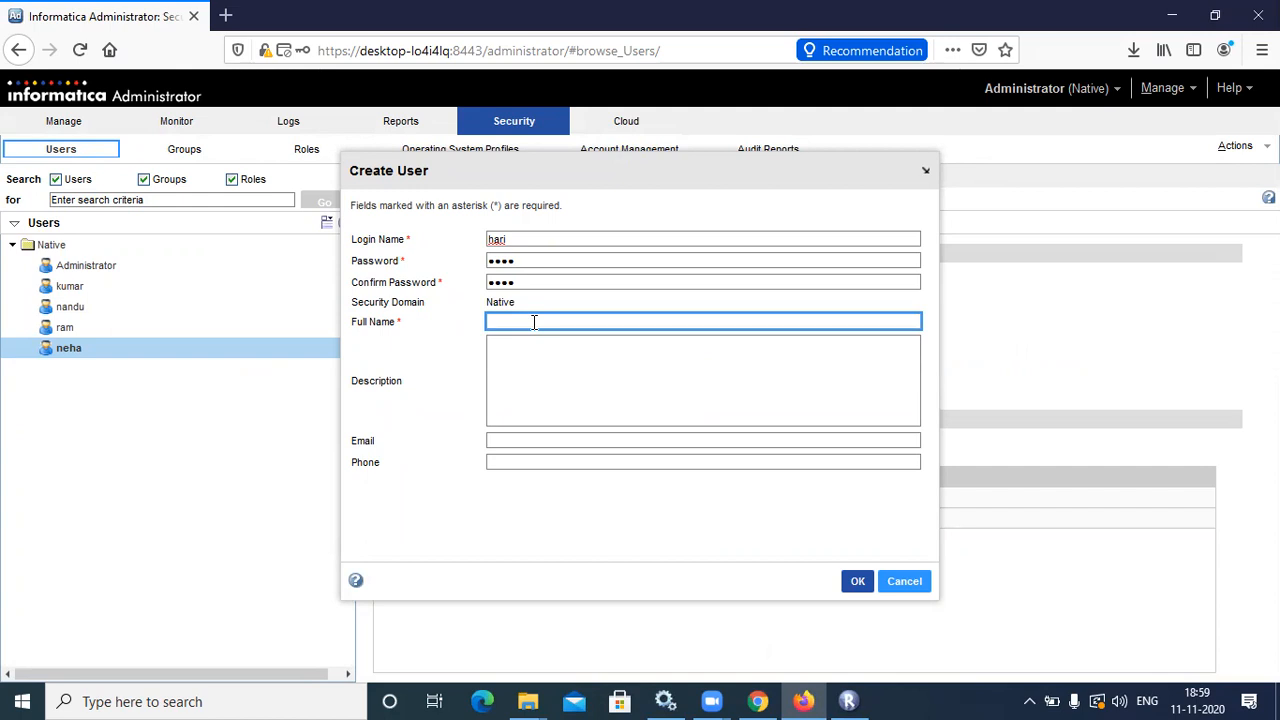
text(hari k)
click(856, 581)
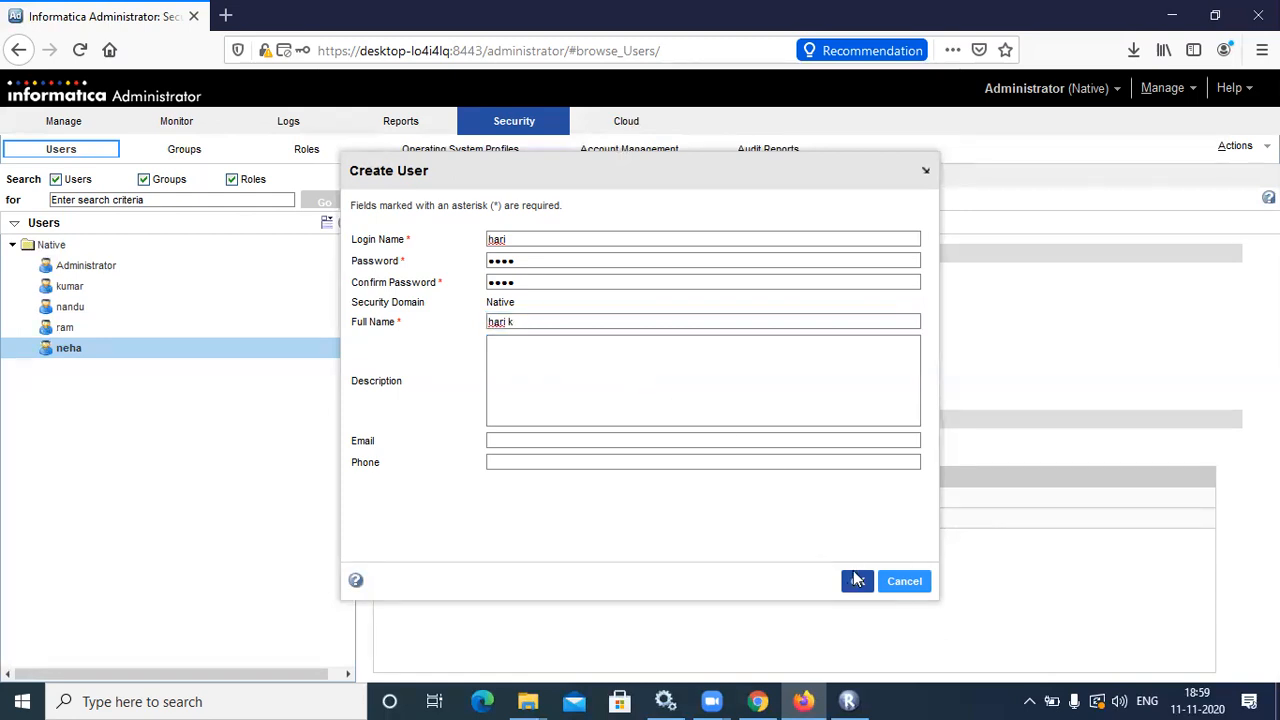
click(330, 224)
Start another native user, replacing the autofilled login name and entering the password twice
click(352, 240)
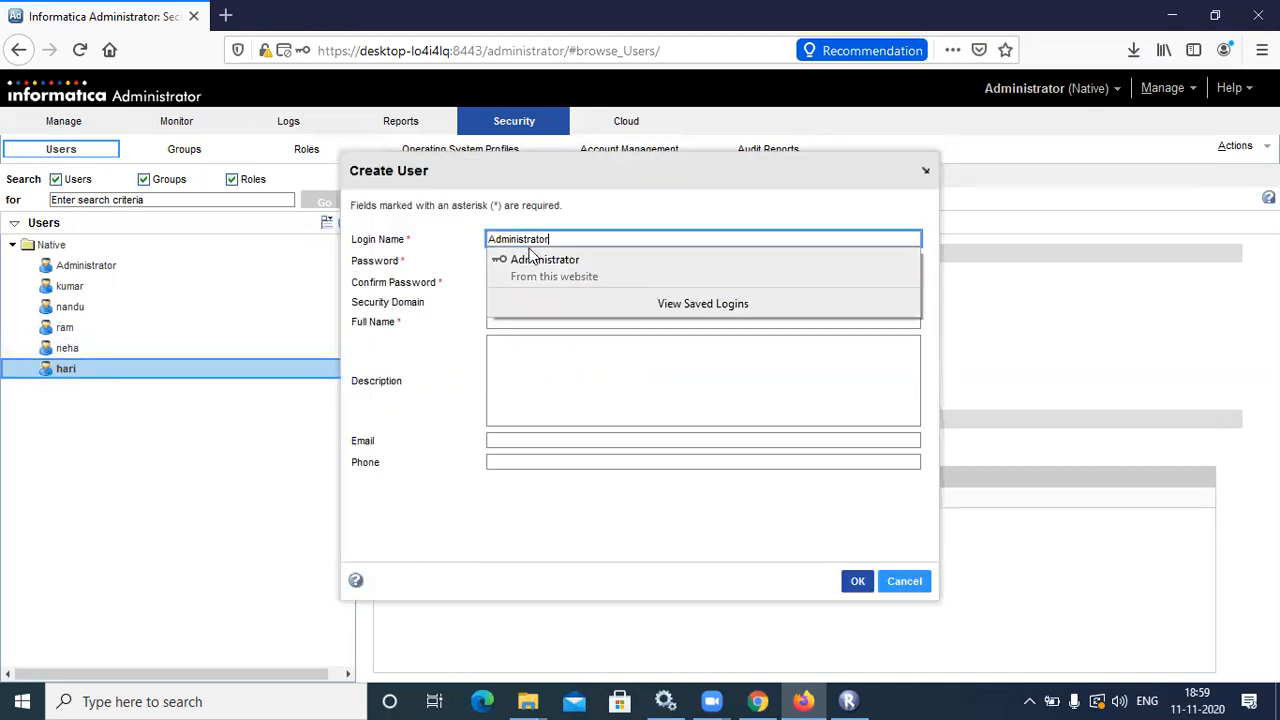
key(BackSpace)
key(BackSpace)
key(BackSpace)
key(BackSpace)
key(BackSpace)
key(BackSpace)
key(BackSpace)
key(BackSpace)
key(BackSpace)
key(BackSpace)
key(BackSpace)
key(BackSpace)
key(BackSpace)
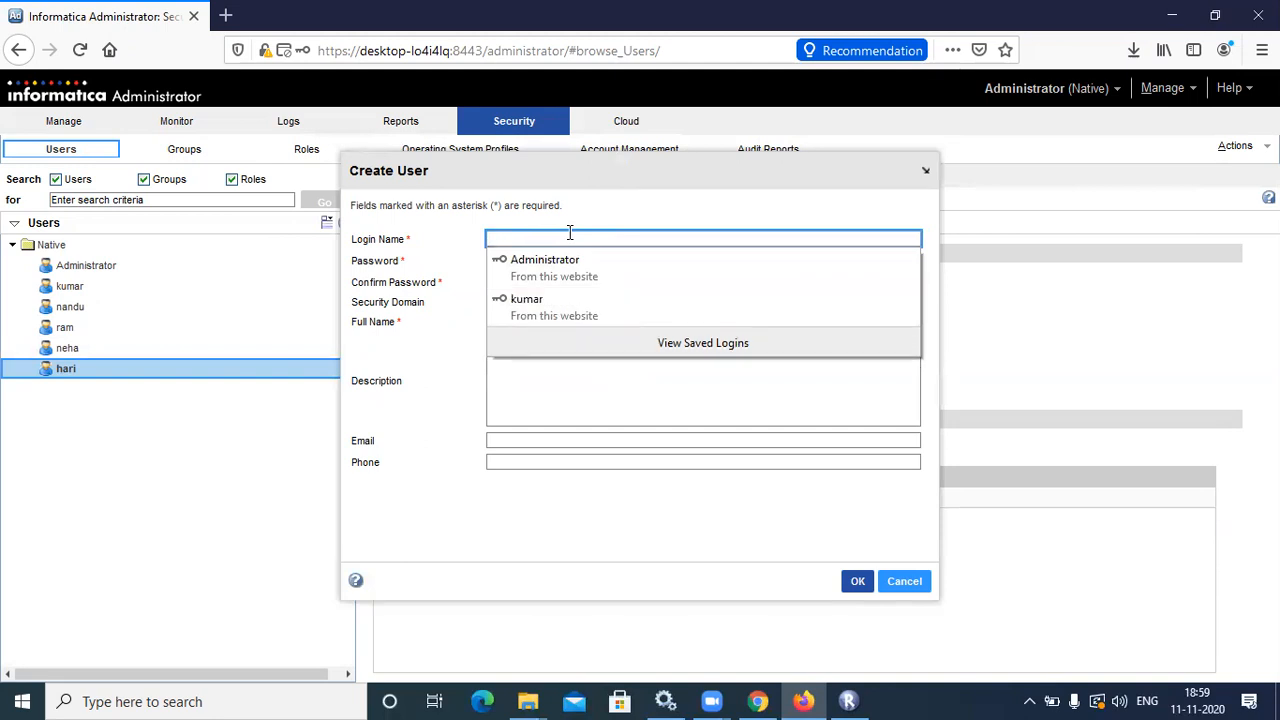
text(kiran)
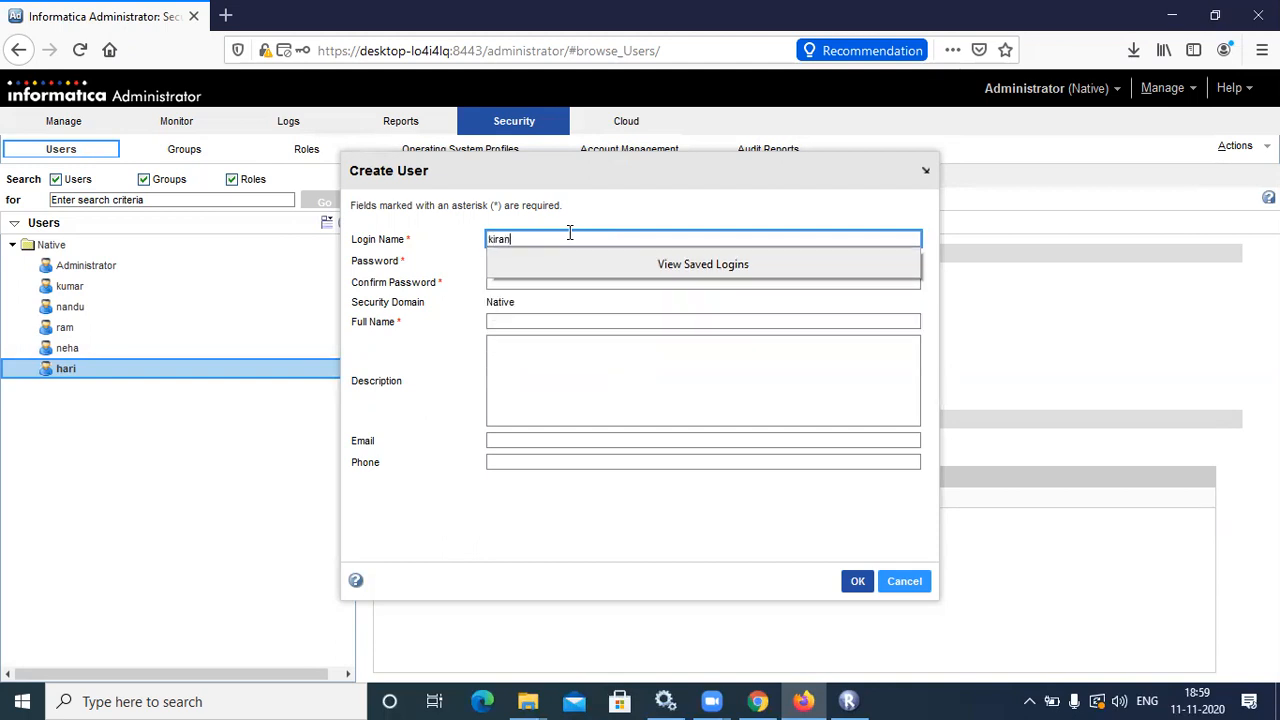
key(ctrl+a)
click(659, 283)
click(630, 266)
key(ctrl+a)
click(630, 265)
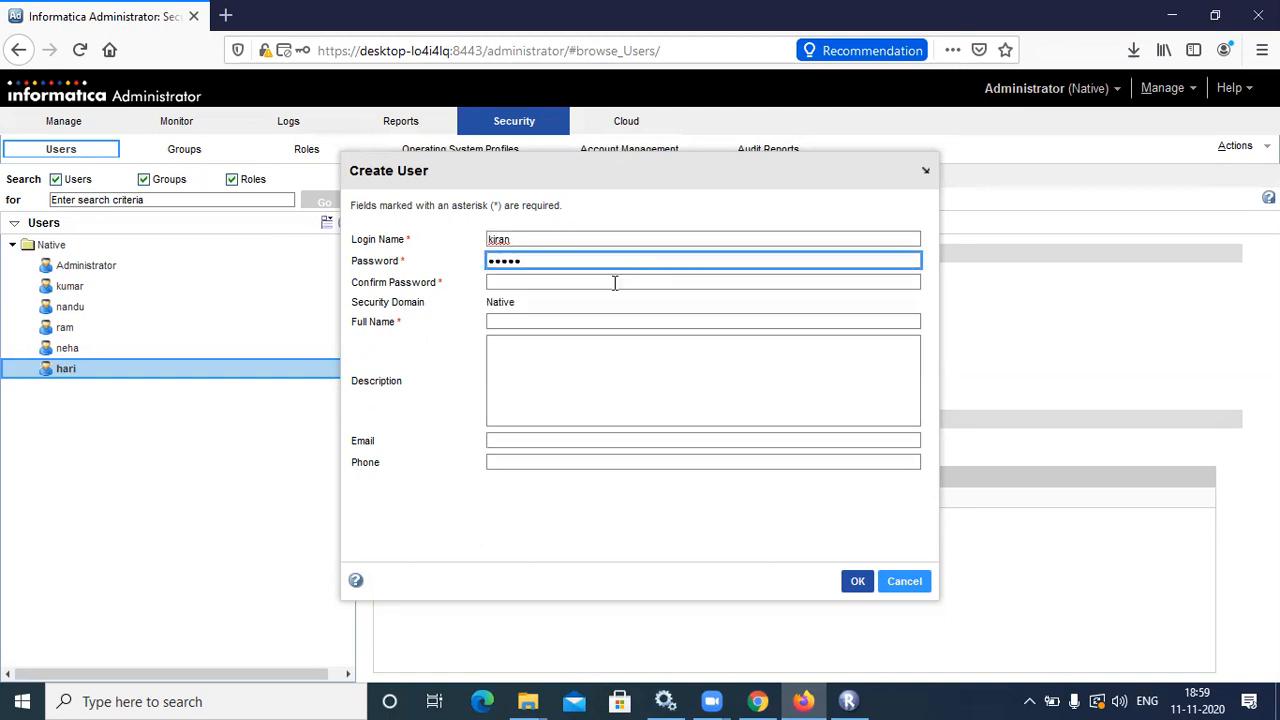
click(614, 282)
key(ctrl+v)
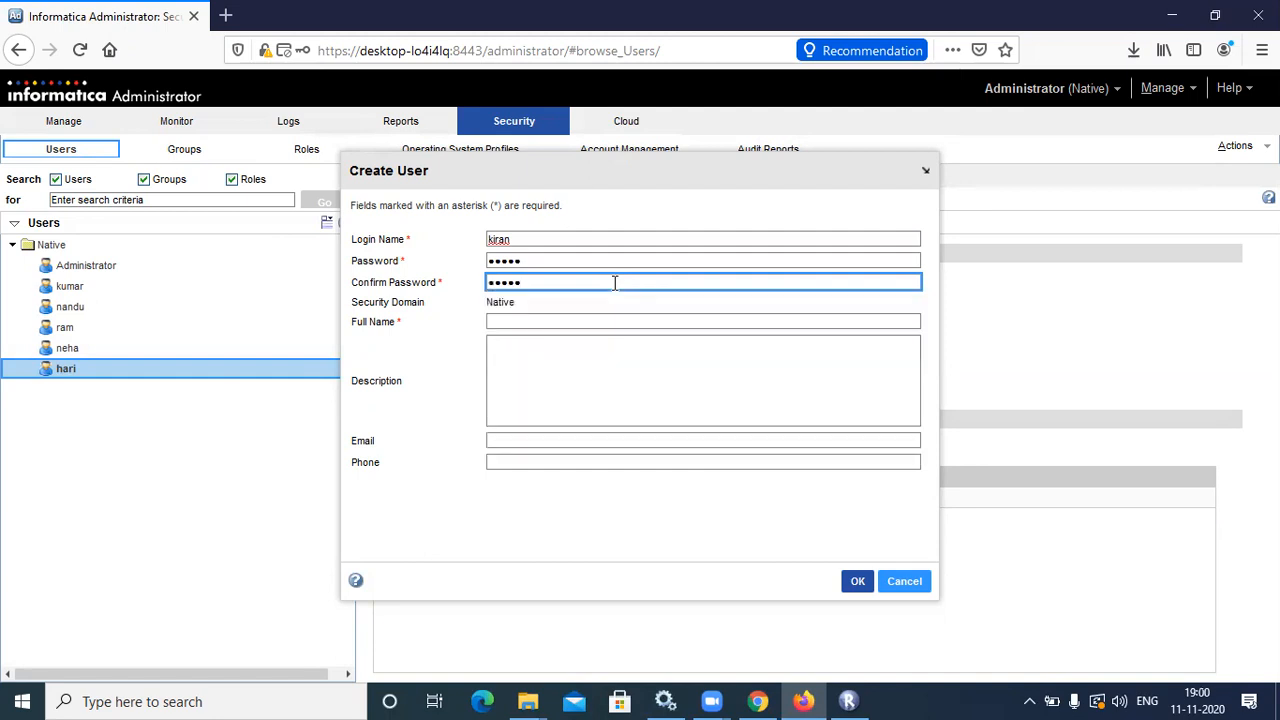
Fill in the new user's full name and create the user
click(616, 318)
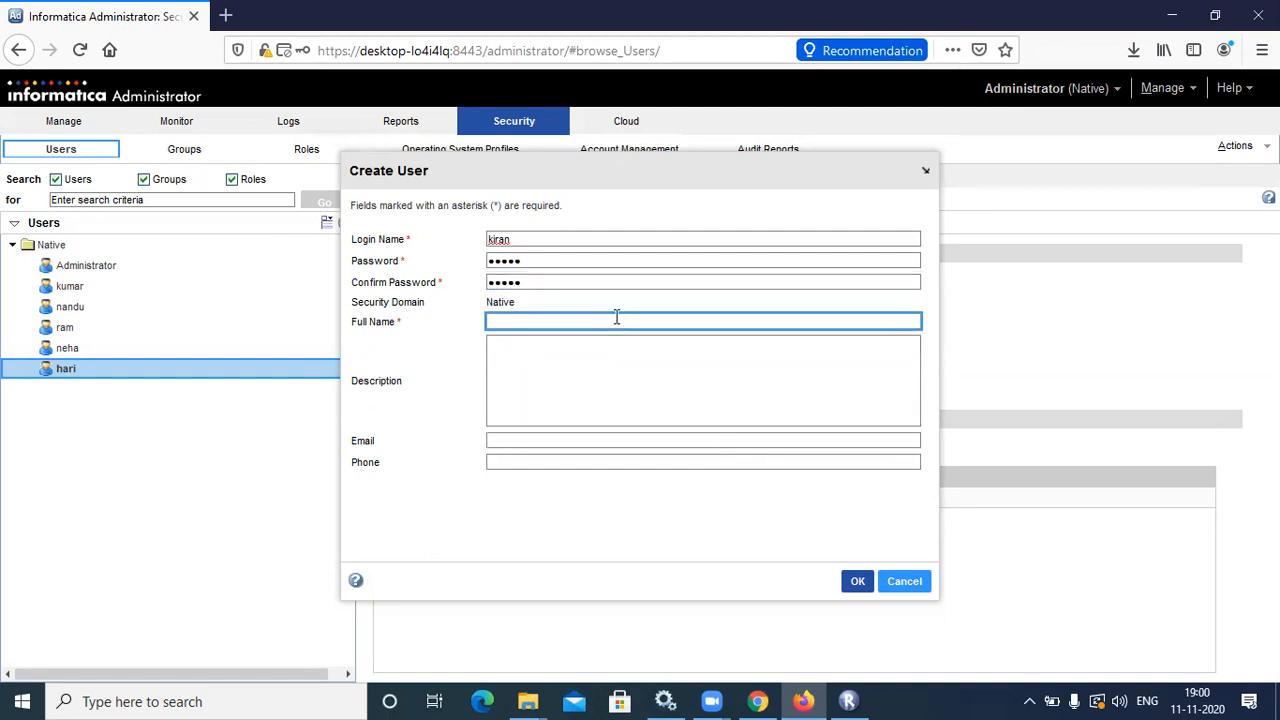
text(kiran b)
click(857, 581)
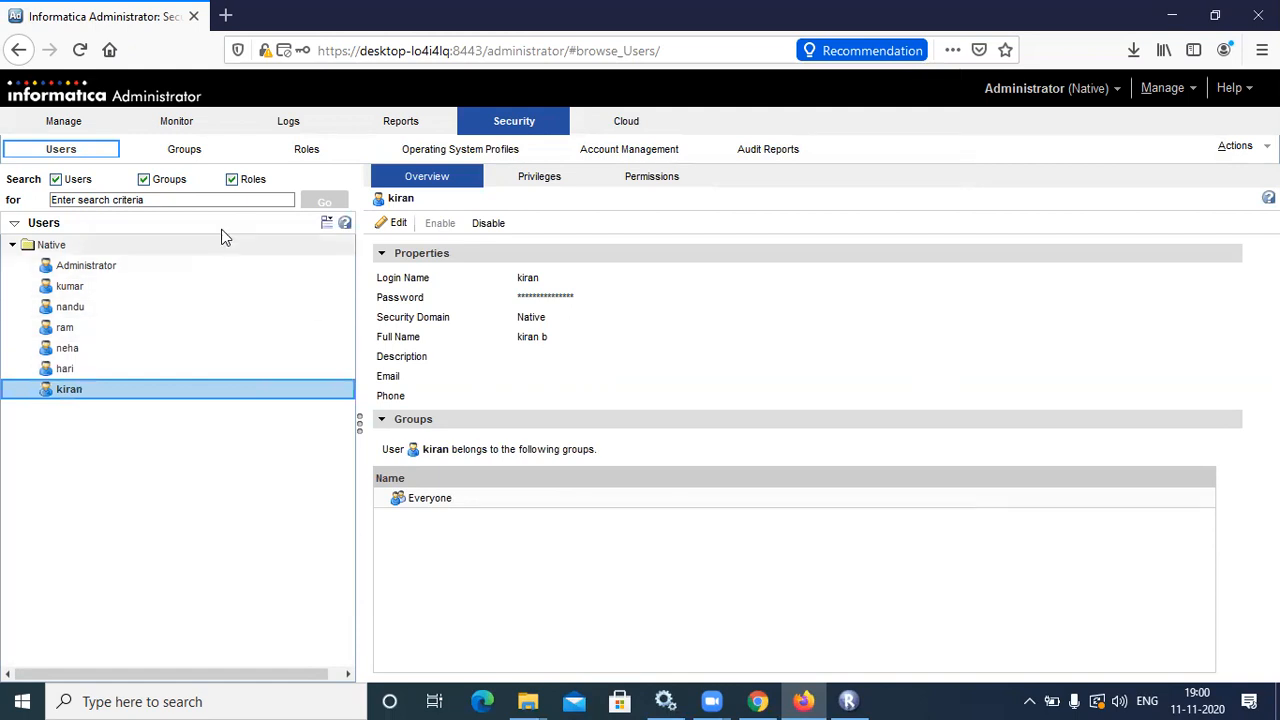
Create a group named 'testing' (it lands under devlopment), then choose Delete Group on it
click(192, 149)
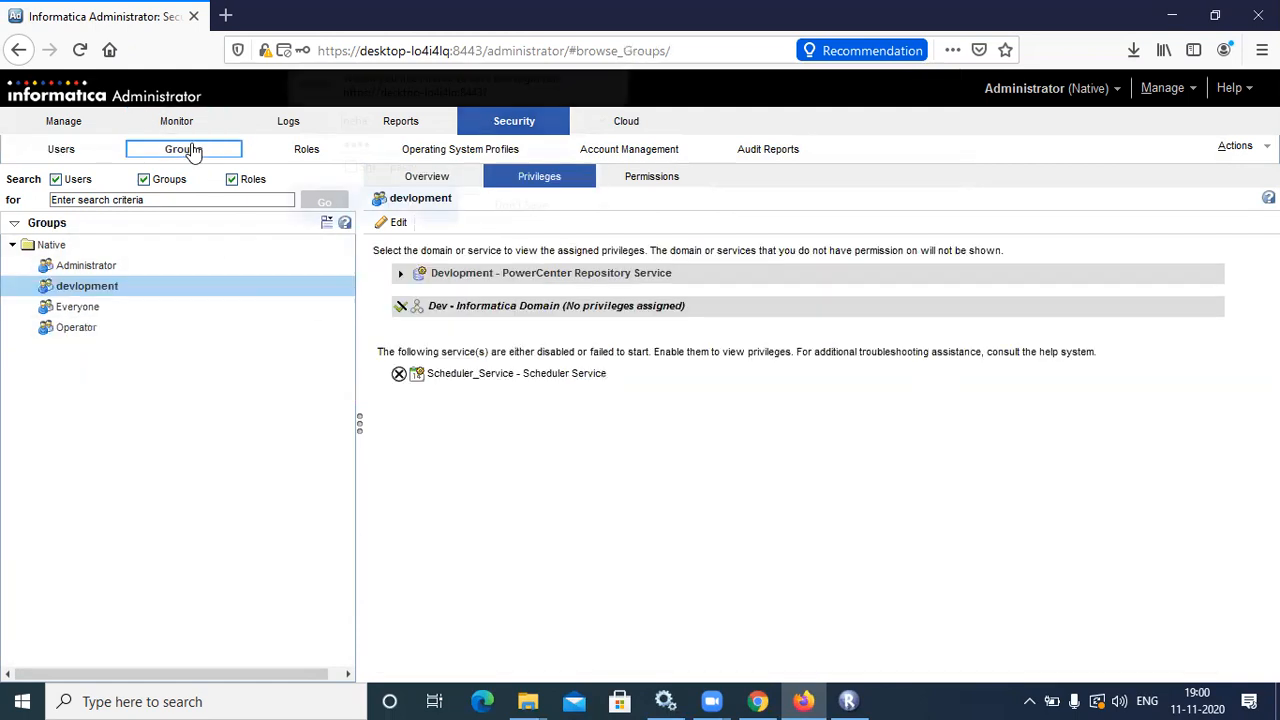
click(253, 193)
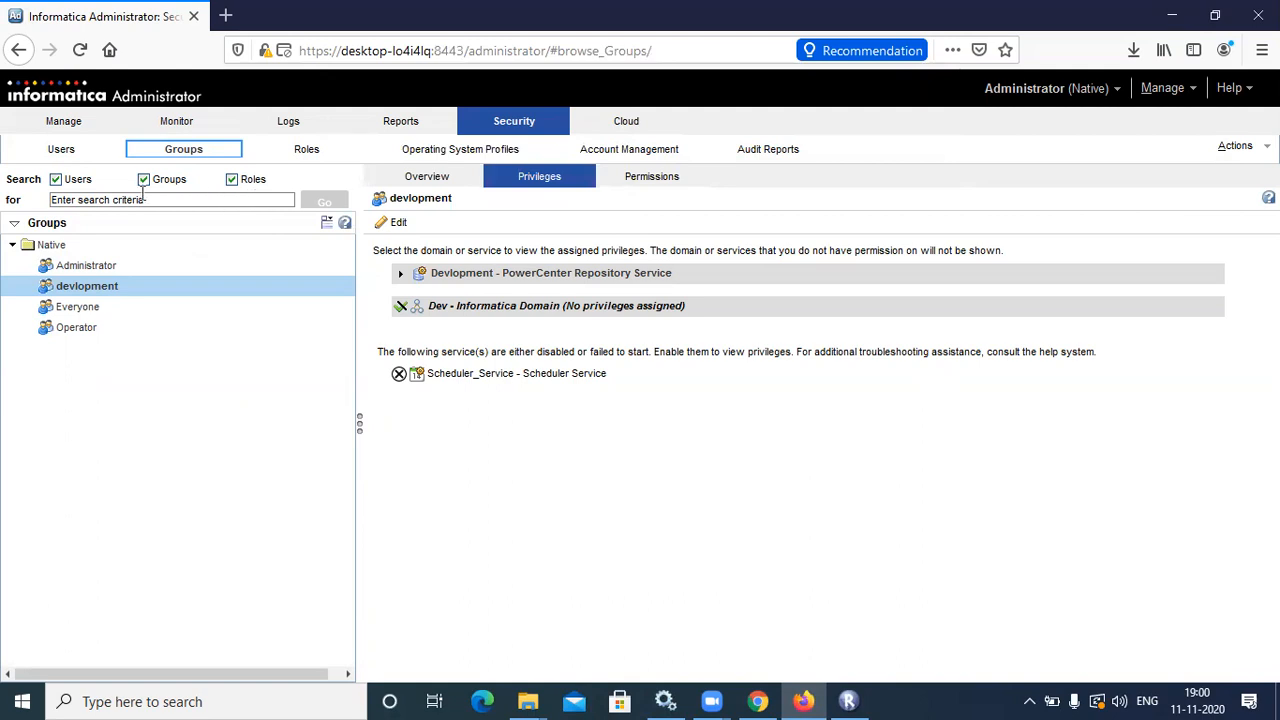
click(325, 223)
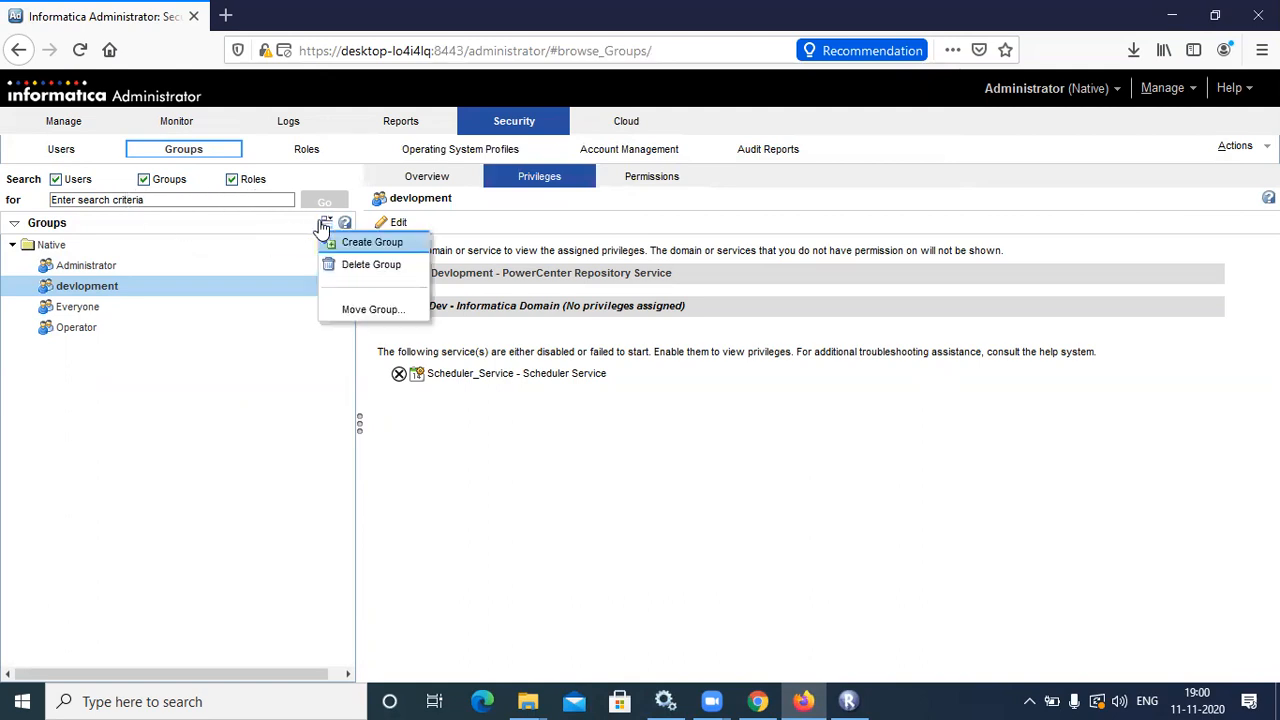
click(360, 243)
text(testing)
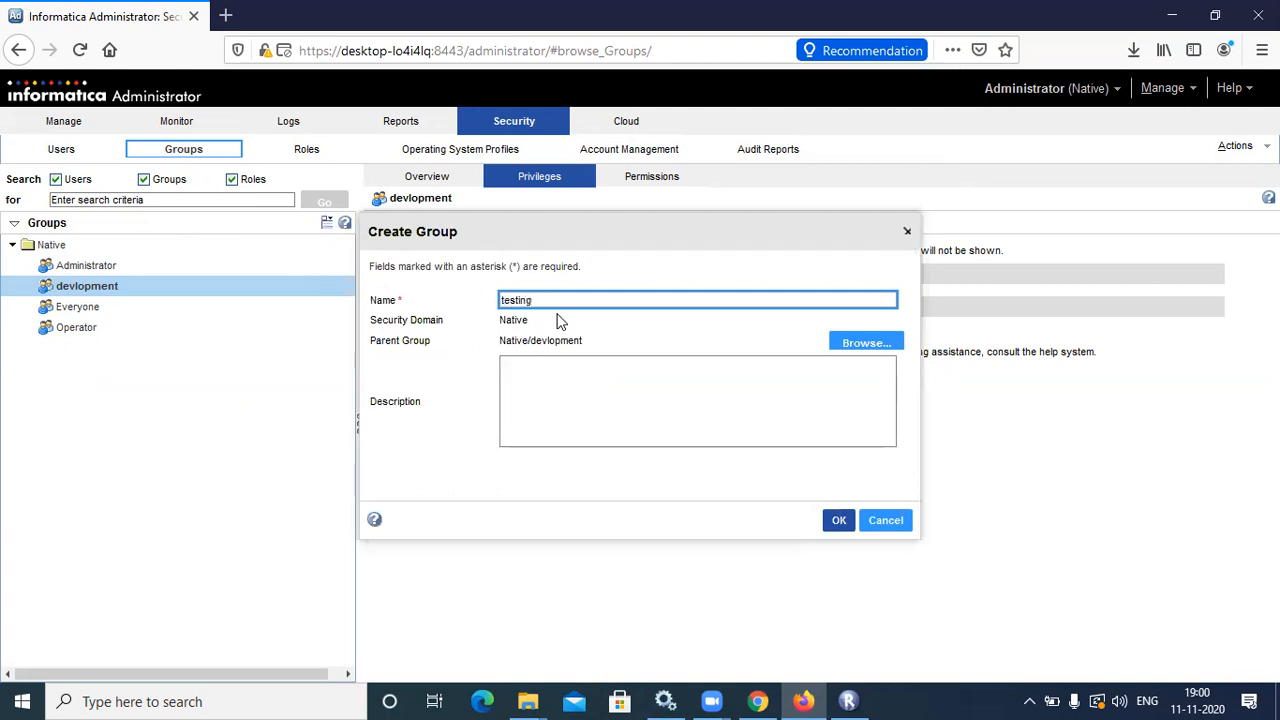
click(840, 524)
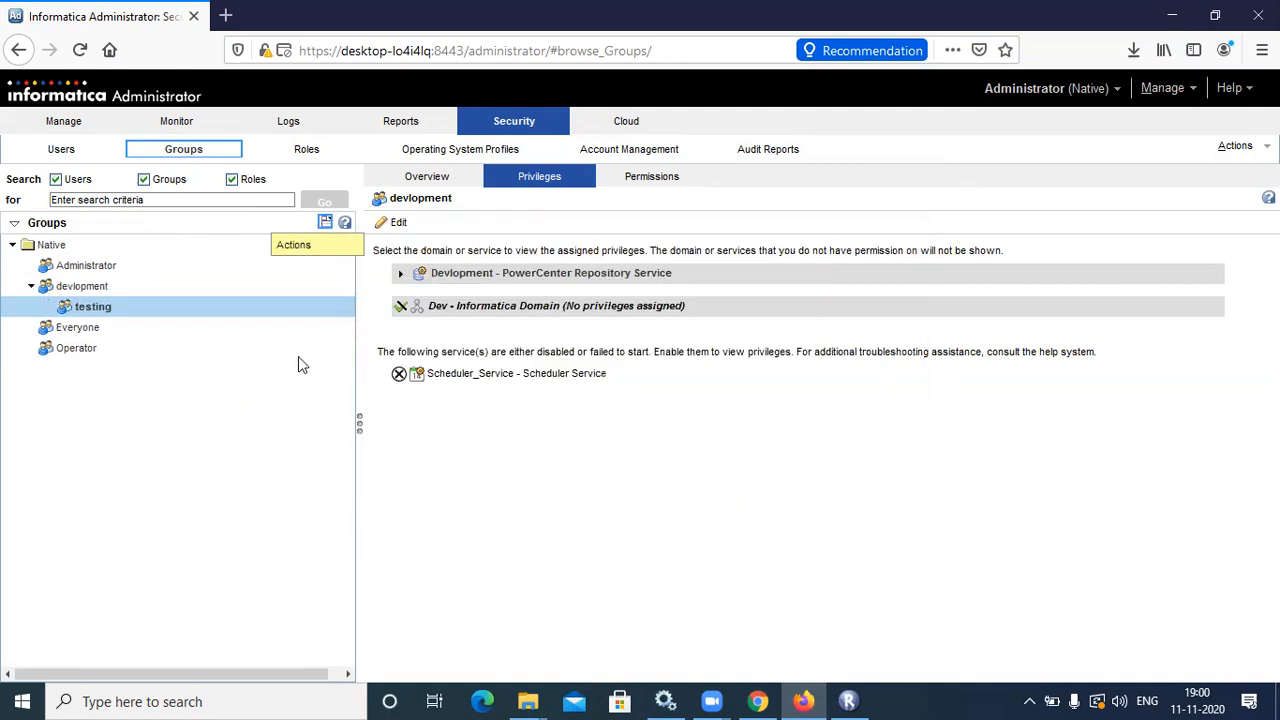
right_click(196, 313)
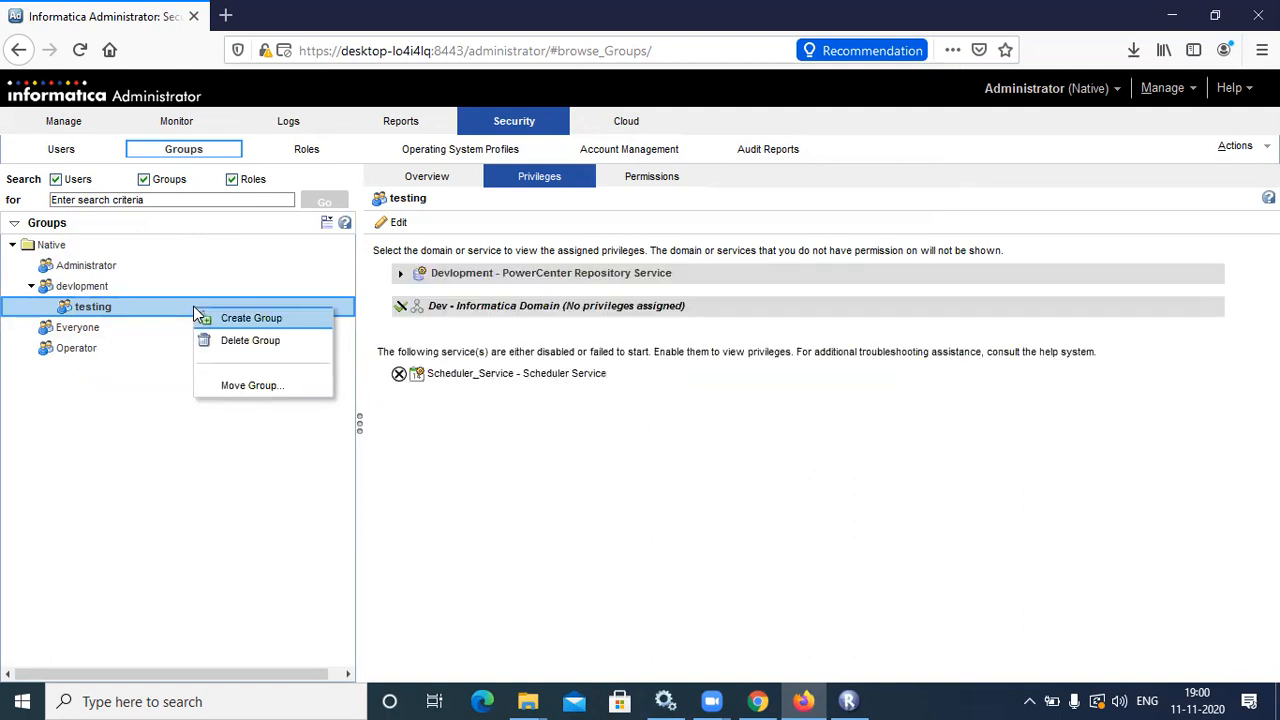
click(238, 341)
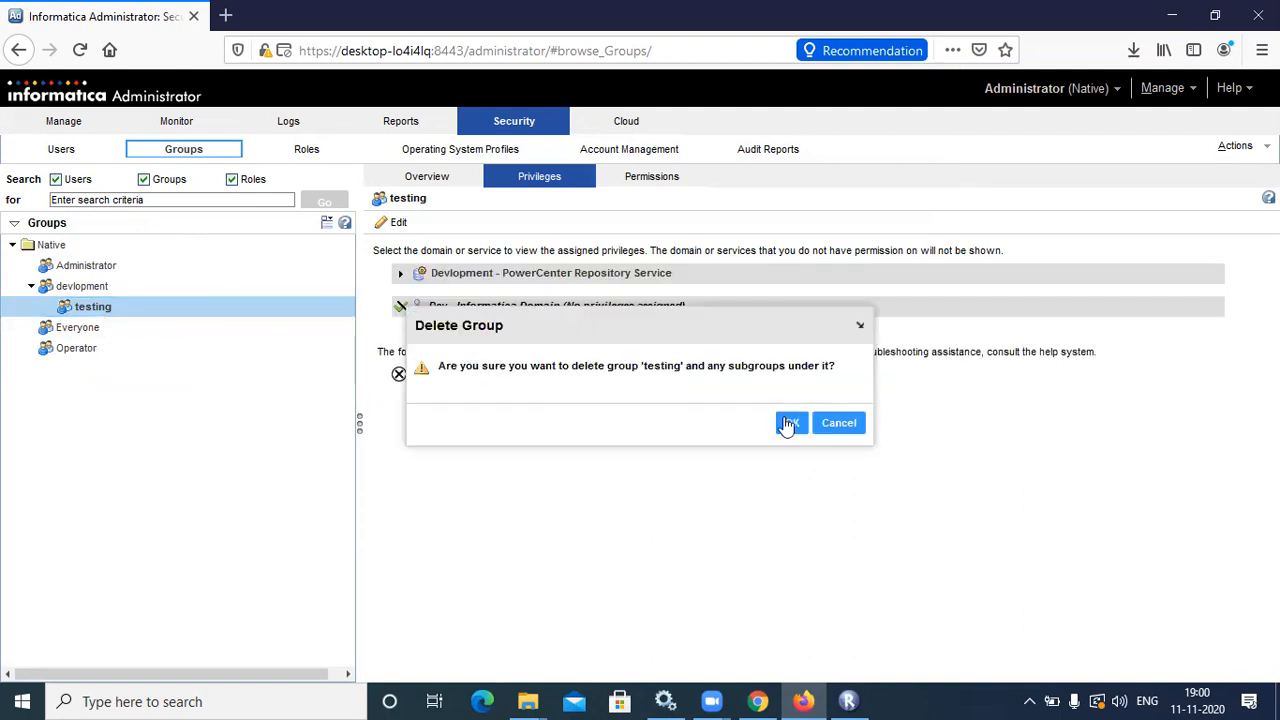
Delete the misplaced testing group and recreate 'testing' directly under Native, leaving privileges unchanged
click(790, 423)
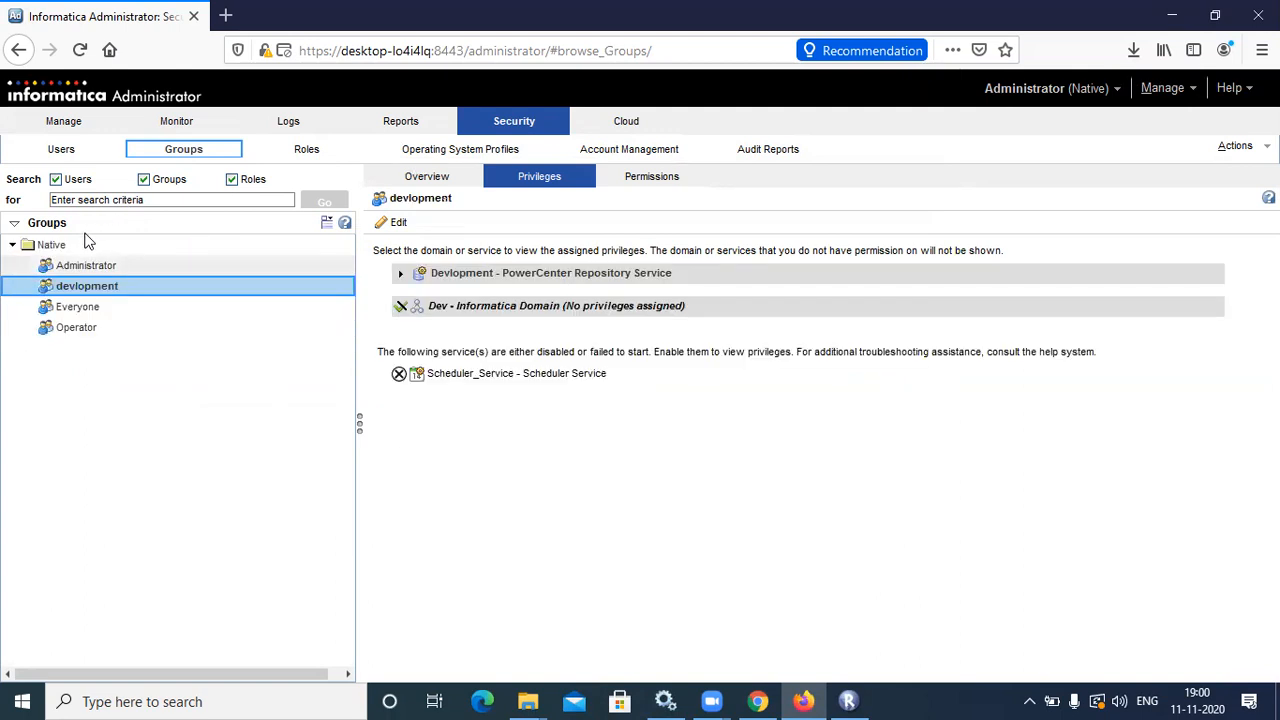
click(86, 244)
click(327, 223)
click(345, 240)
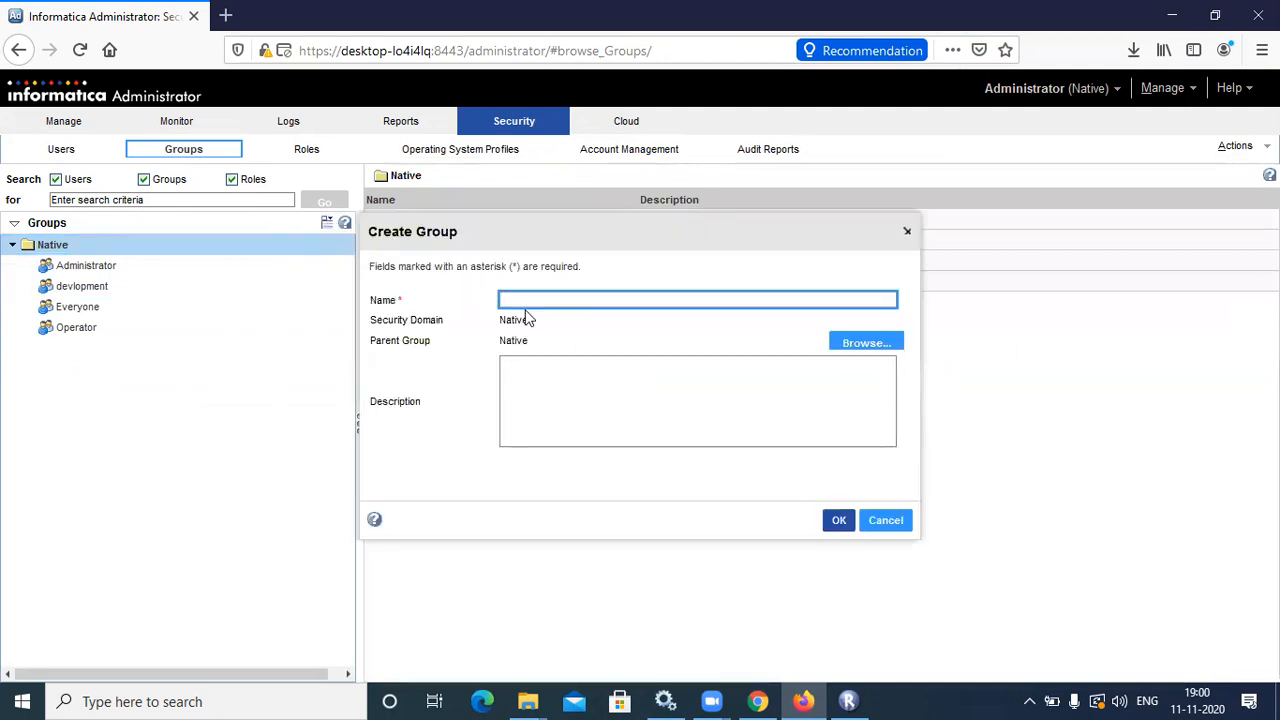
text(testing)
click(838, 522)
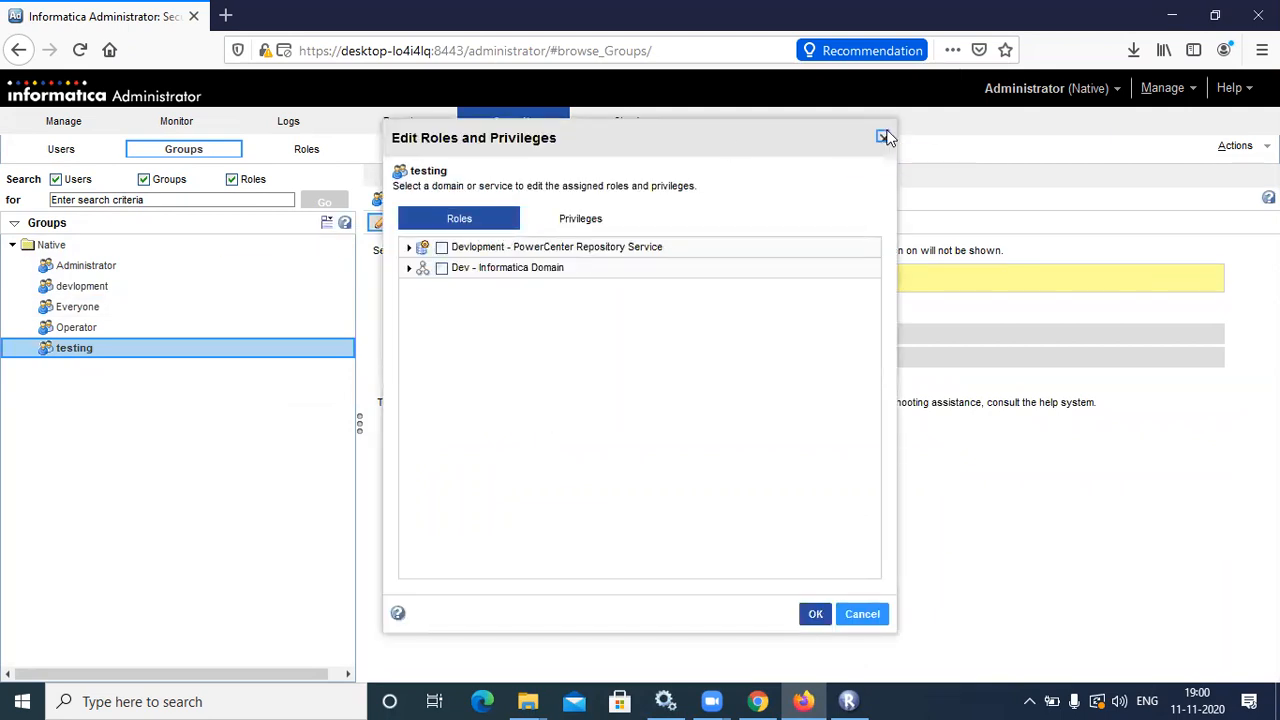
click(882, 136)
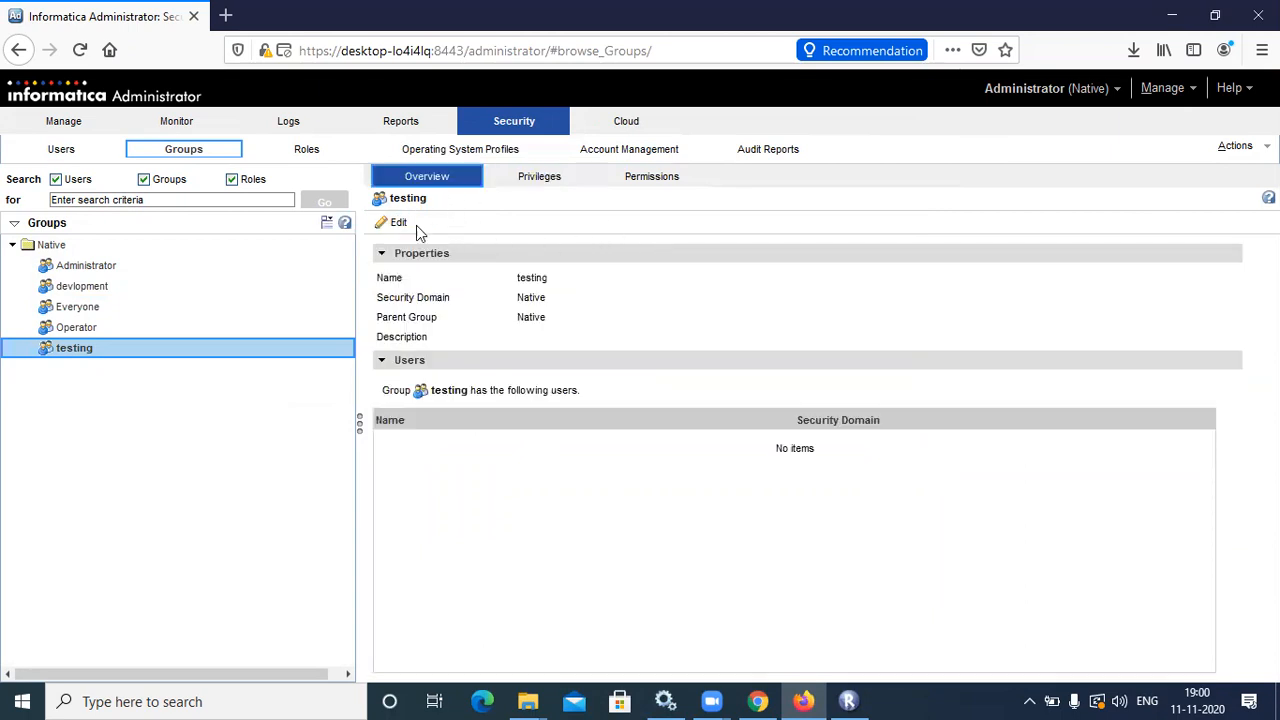
Add the third and second listed native users to the testing group and save
click(398, 222)
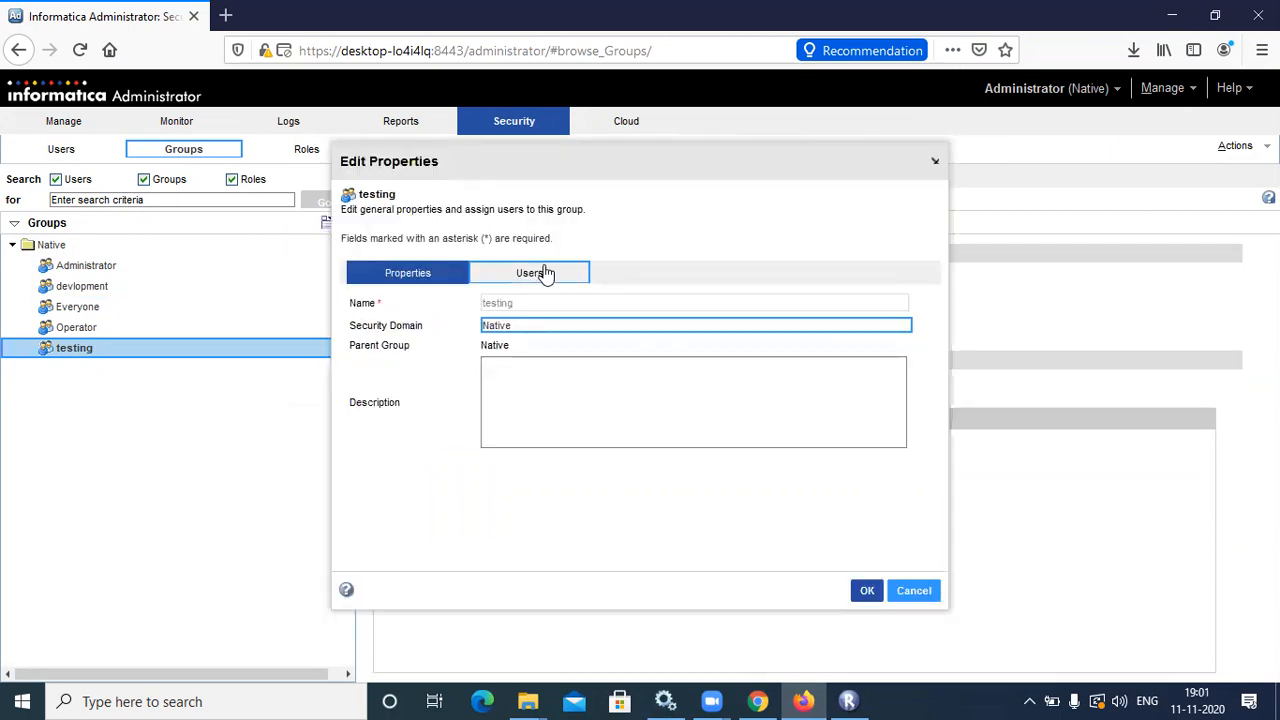
click(546, 274)
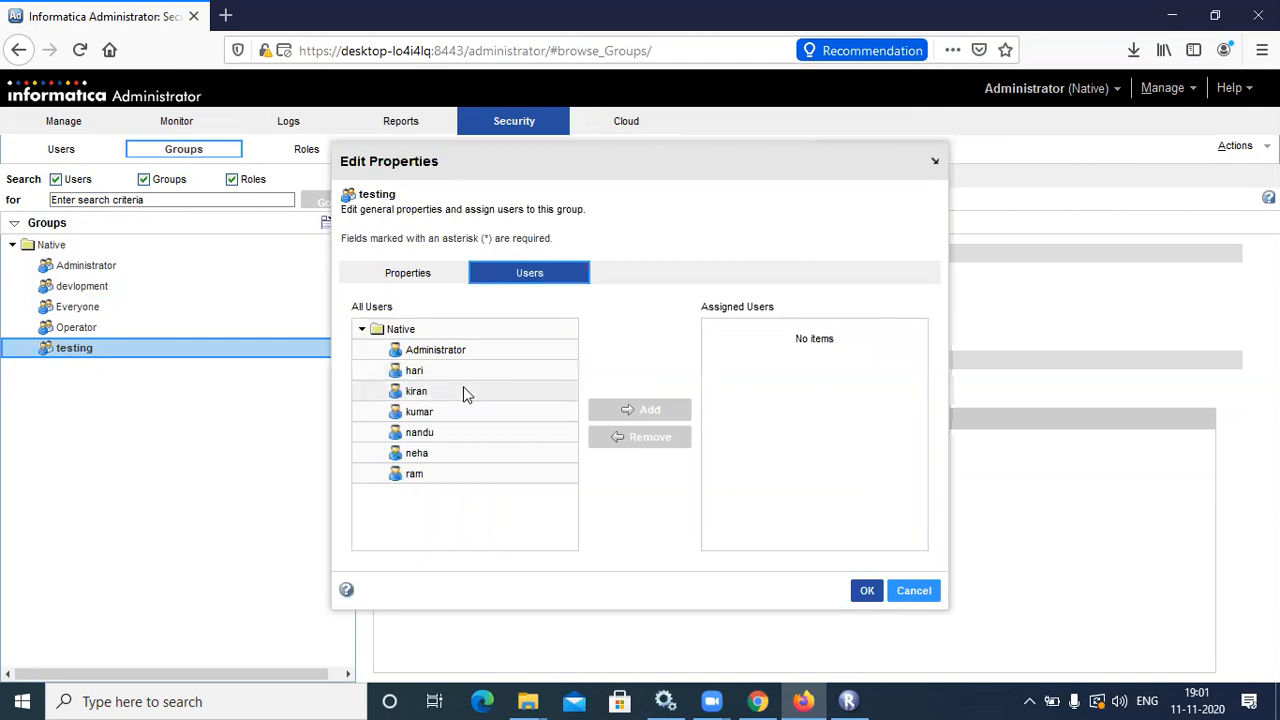
click(463, 388)
click(625, 411)
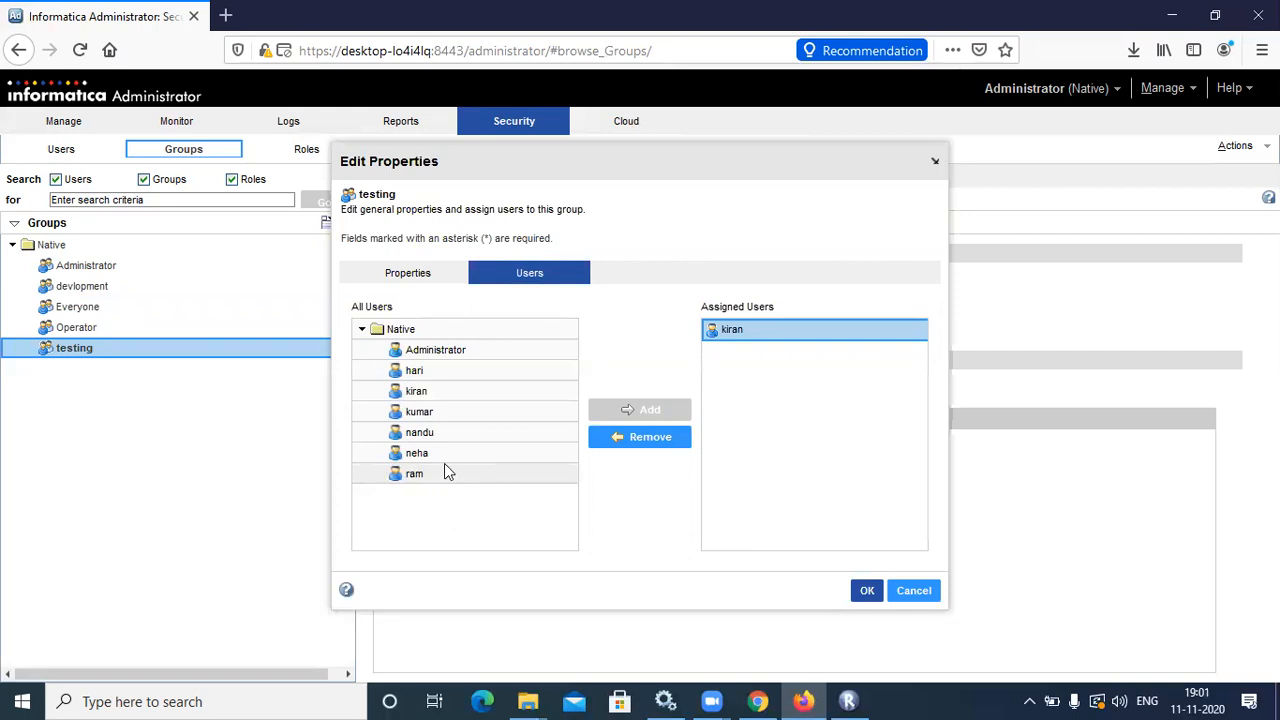
click(443, 371)
click(592, 411)
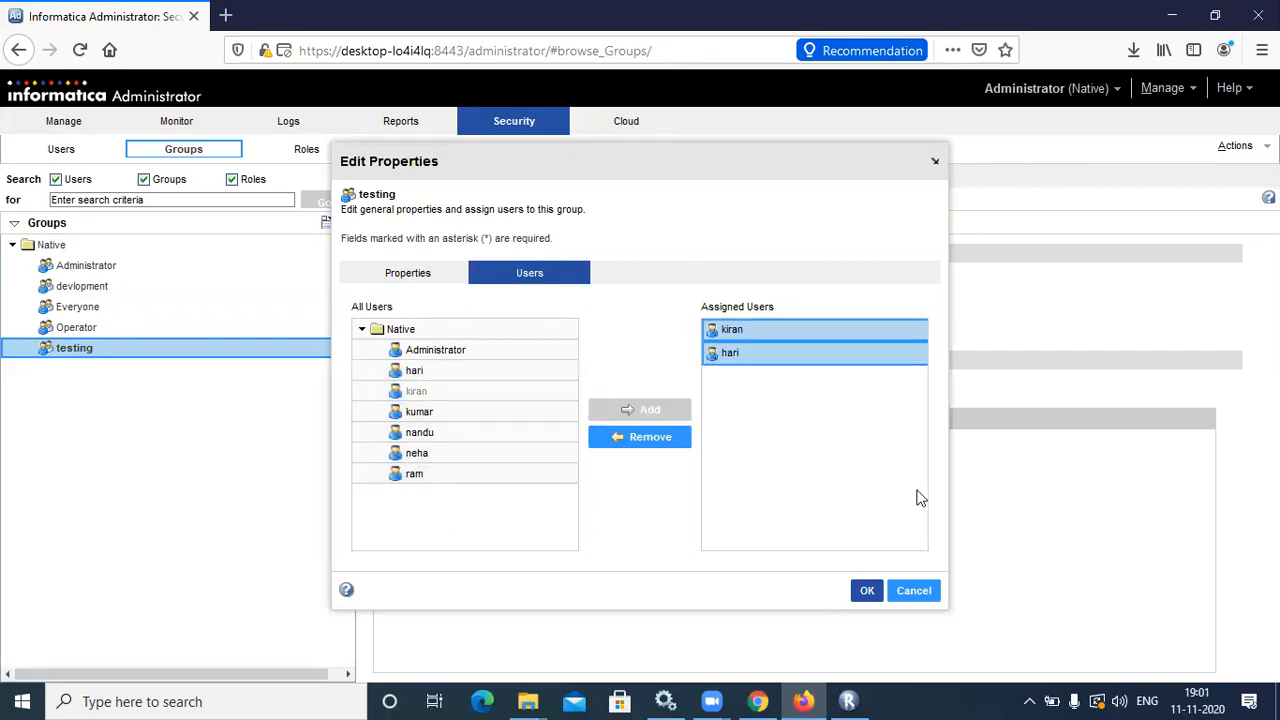
click(866, 591)
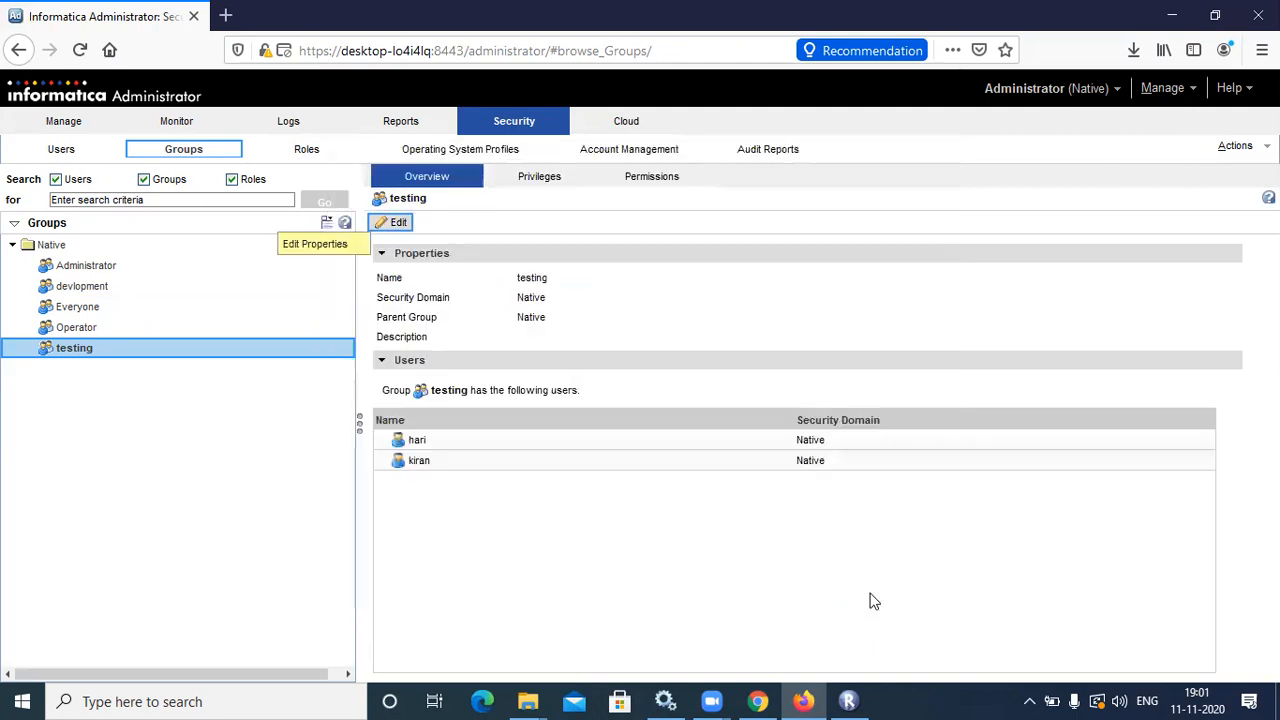
Reopen and close the group's properties unchanged, then show its Privileges tab
click(396, 222)
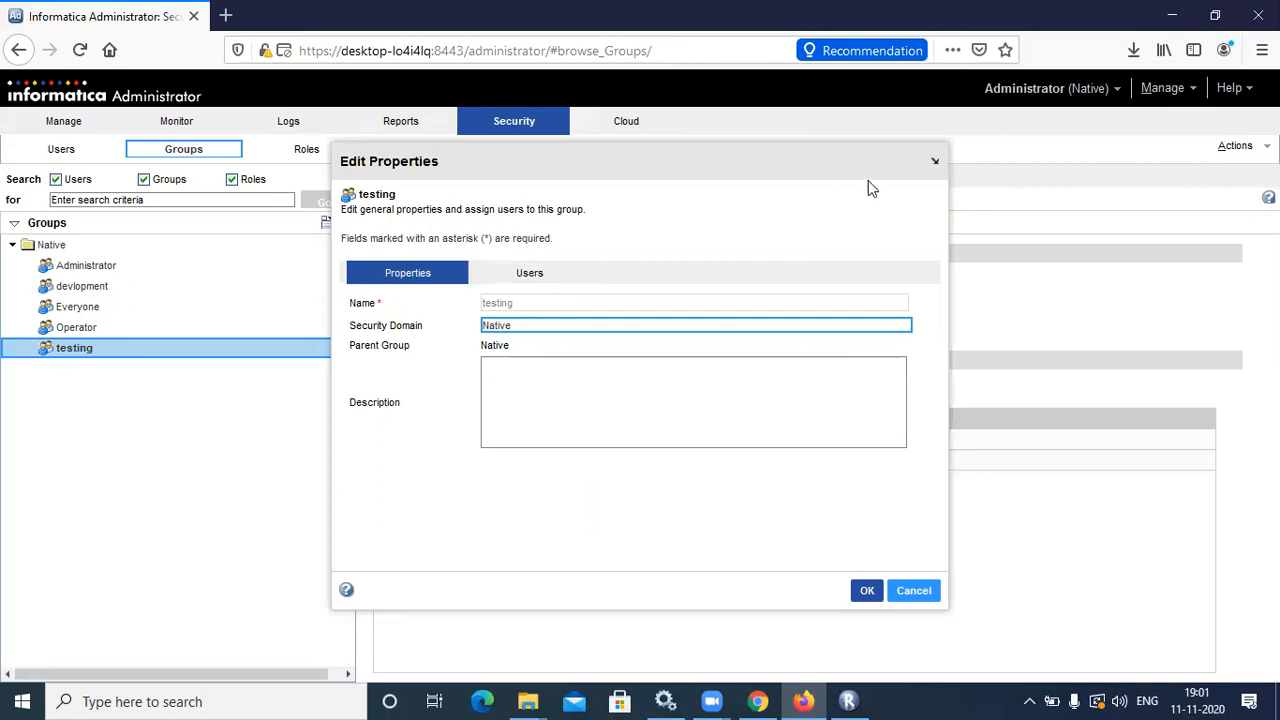
click(936, 161)
click(537, 189)
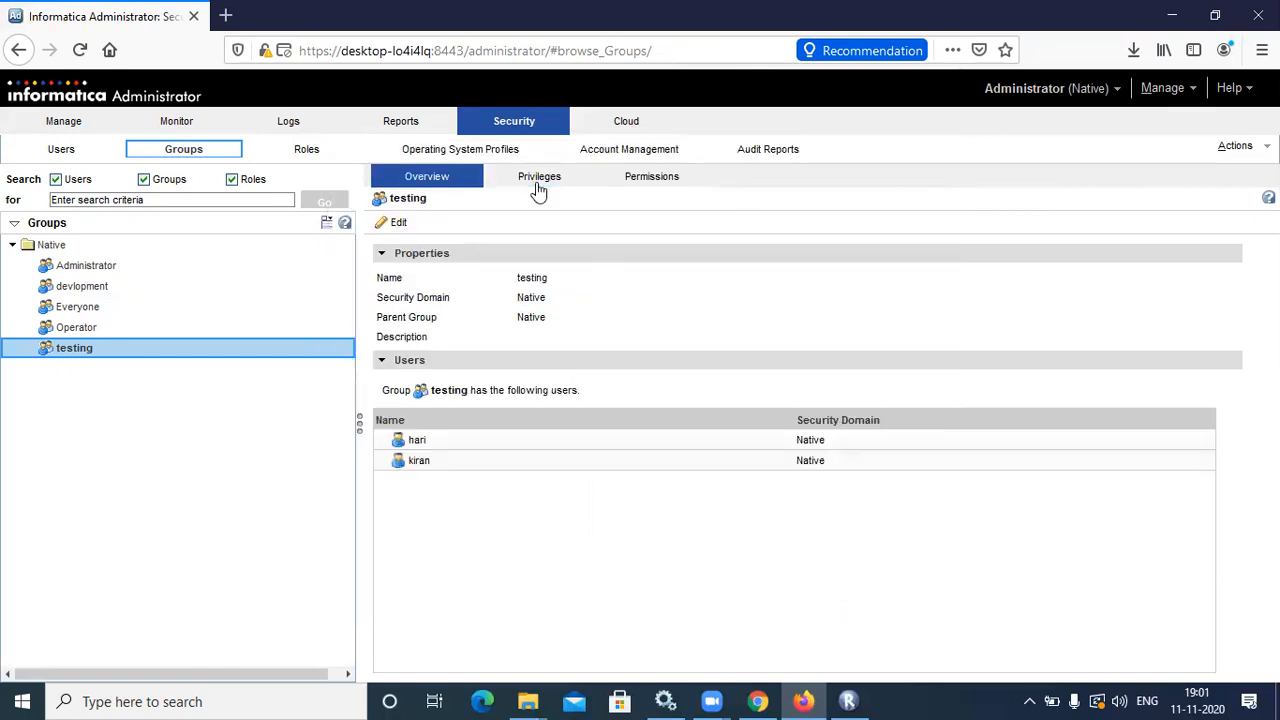
Grant the testing group the Monitor and Execute privileges on the Devlopment repository service
click(392, 223)
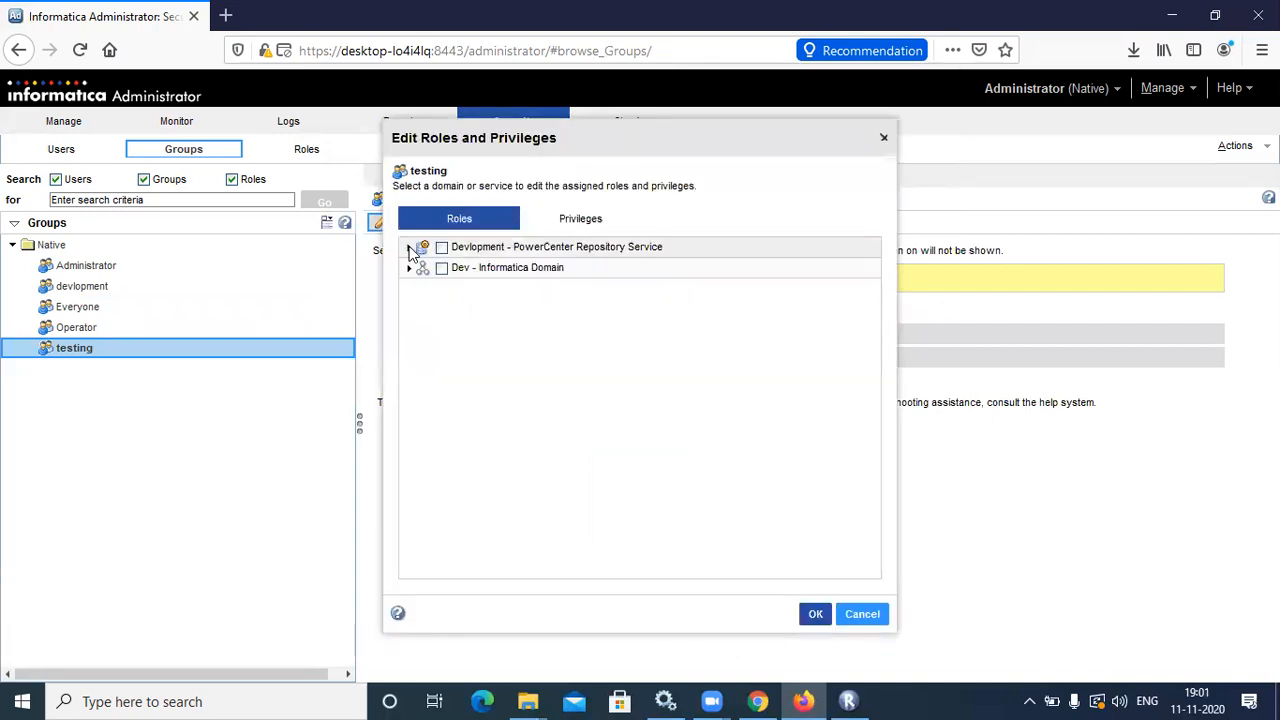
click(408, 247)
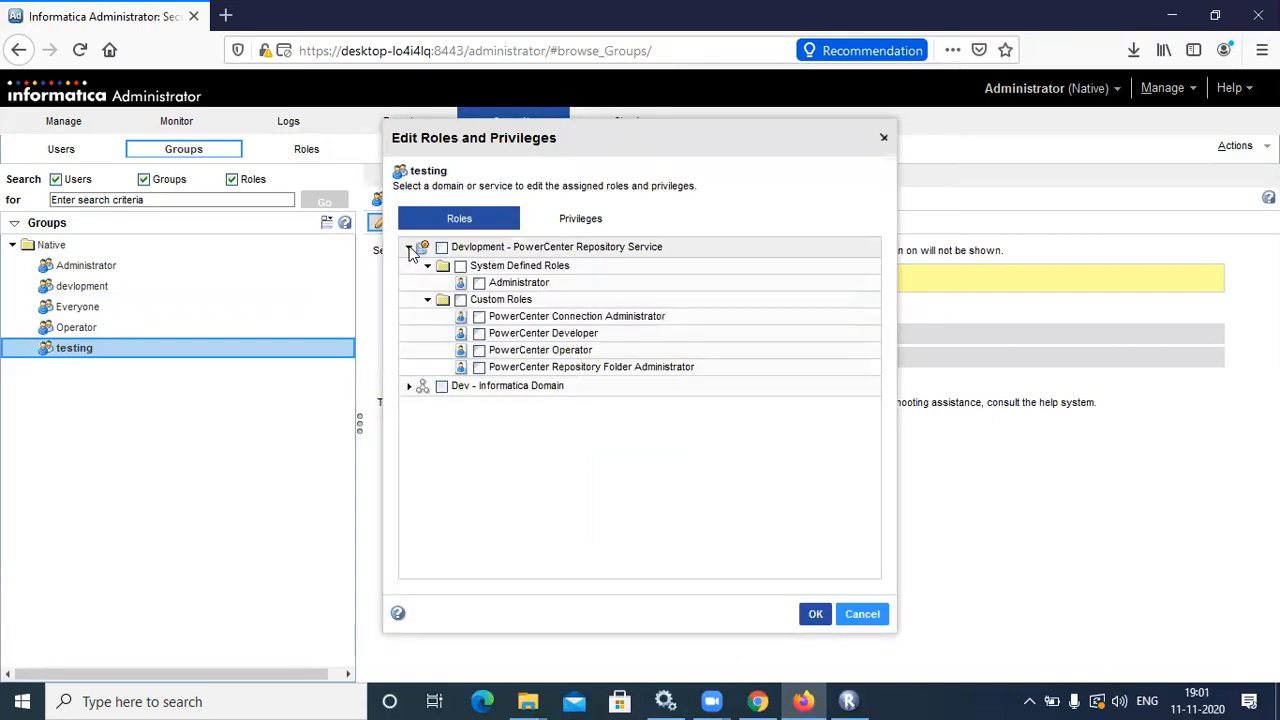
click(567, 228)
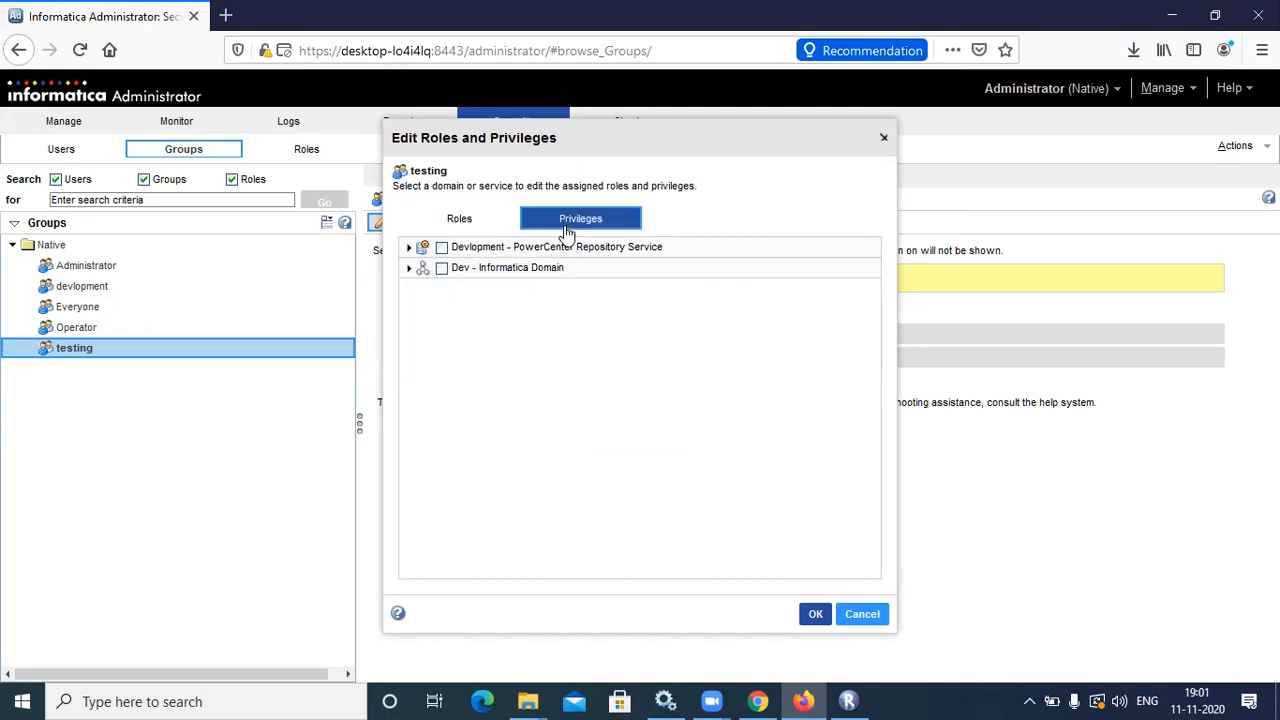
click(408, 247)
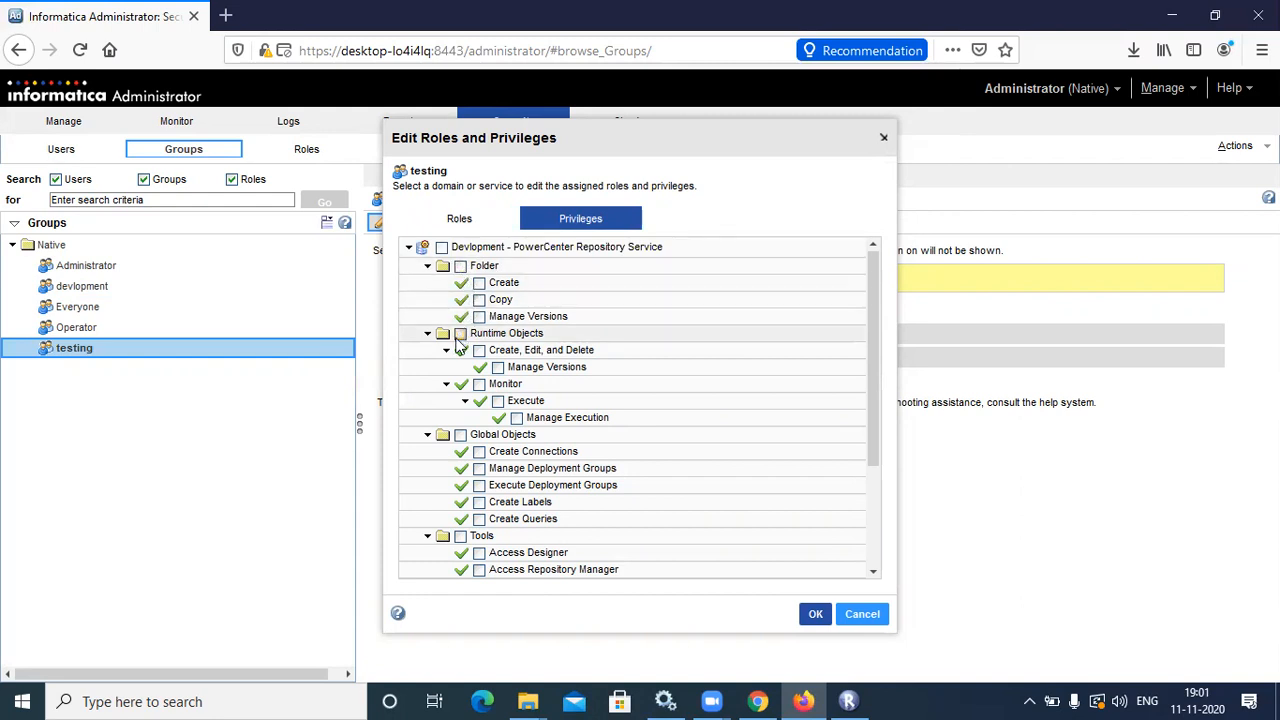
click(484, 390)
click(482, 387)
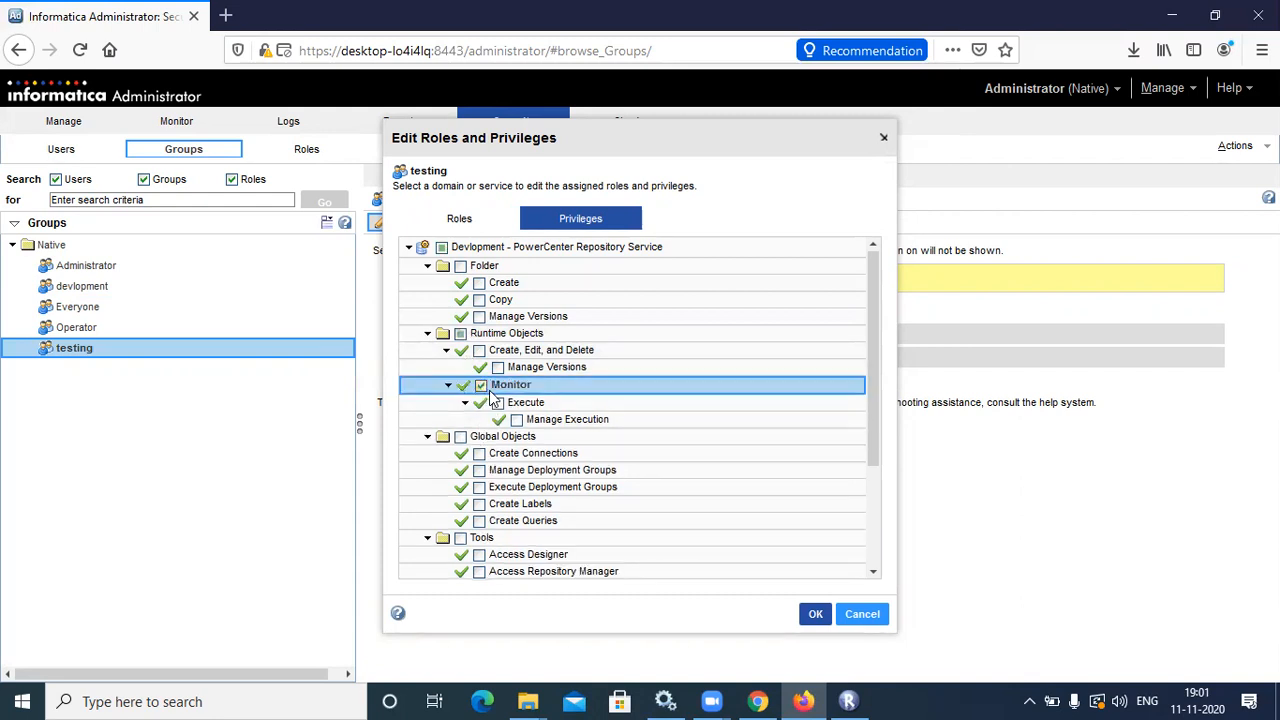
click(497, 402)
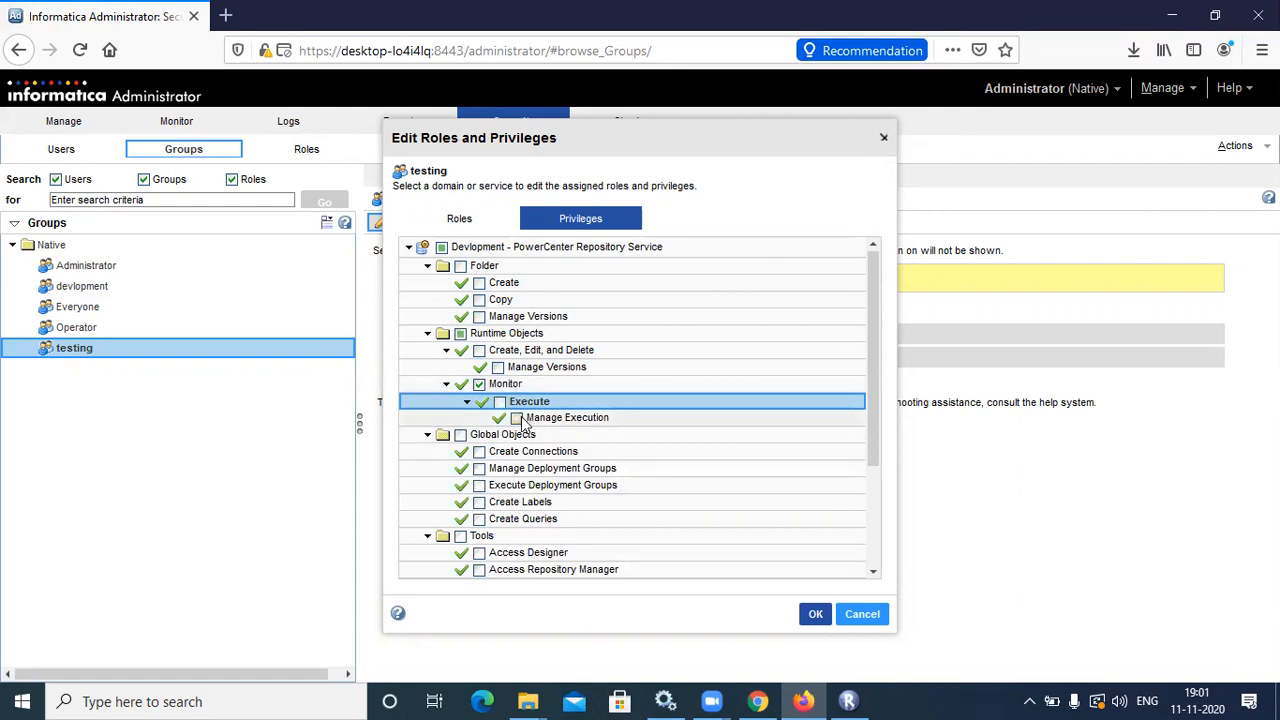
click(502, 402)
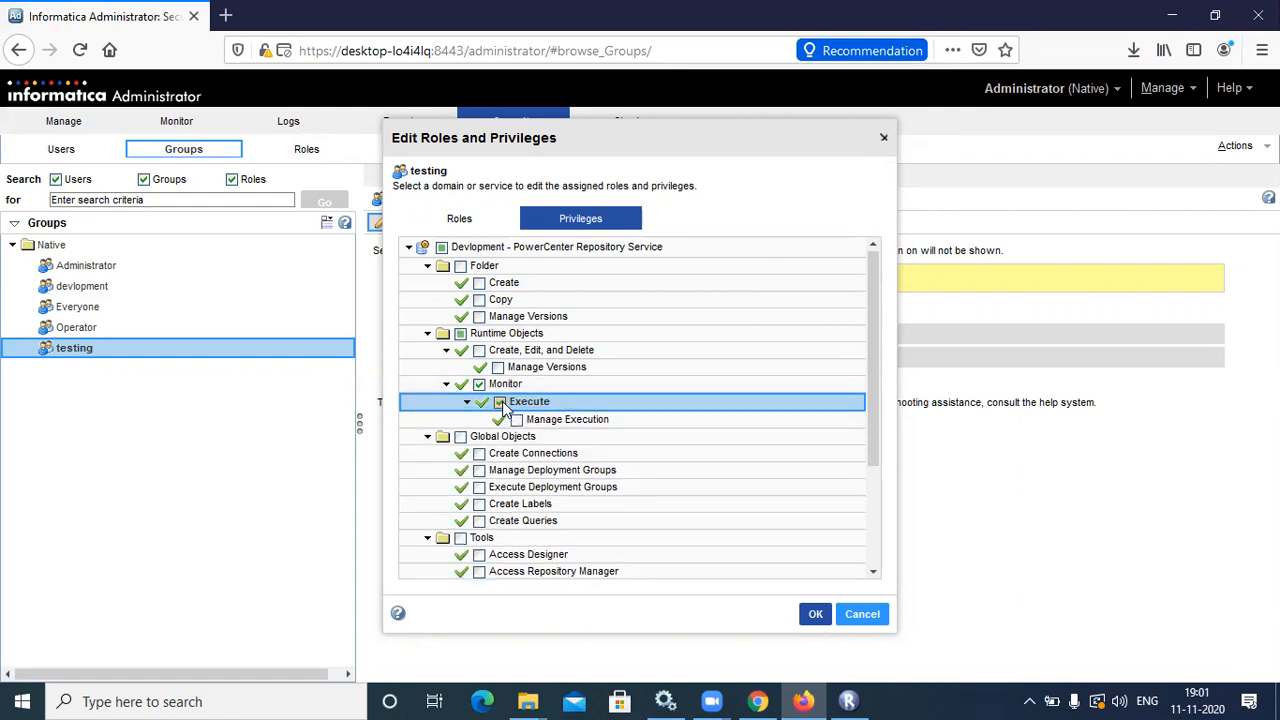
Also tick Access Workflow Manager and Access Workflow Monitor under Tools, then save the privileges
scroll(872, 462, down, 3)
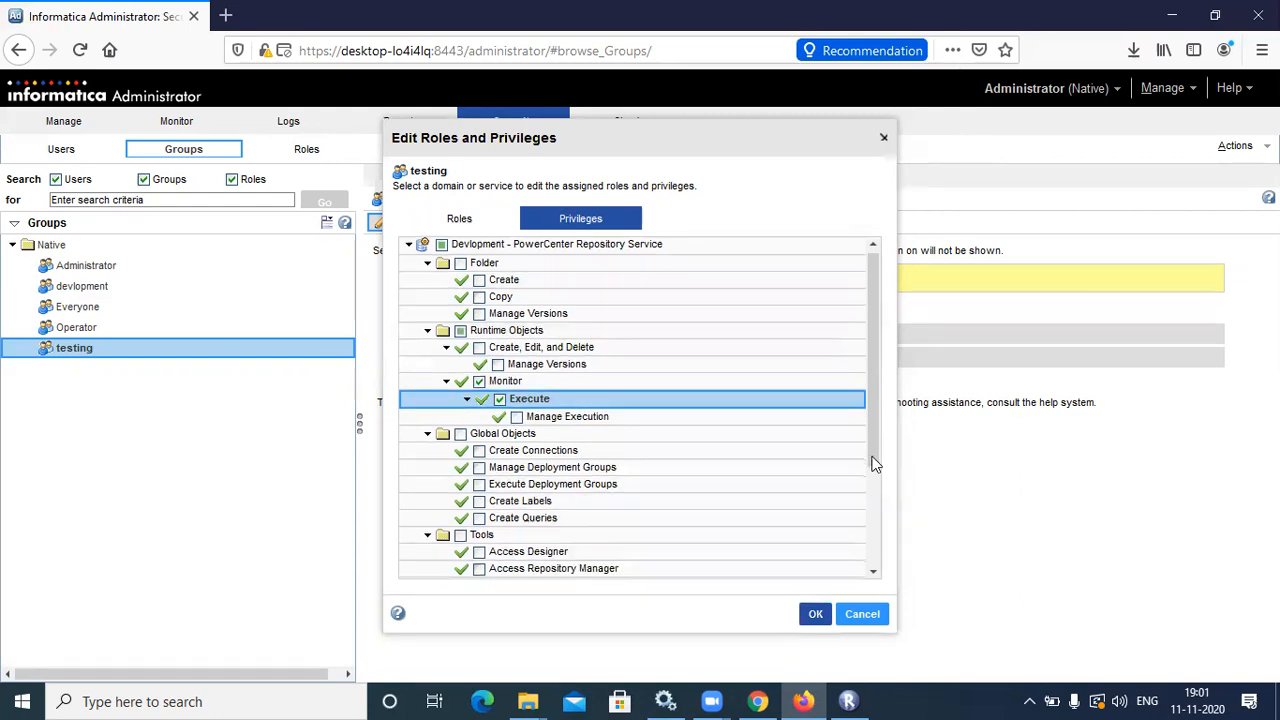
scroll(879, 521, down, 3)
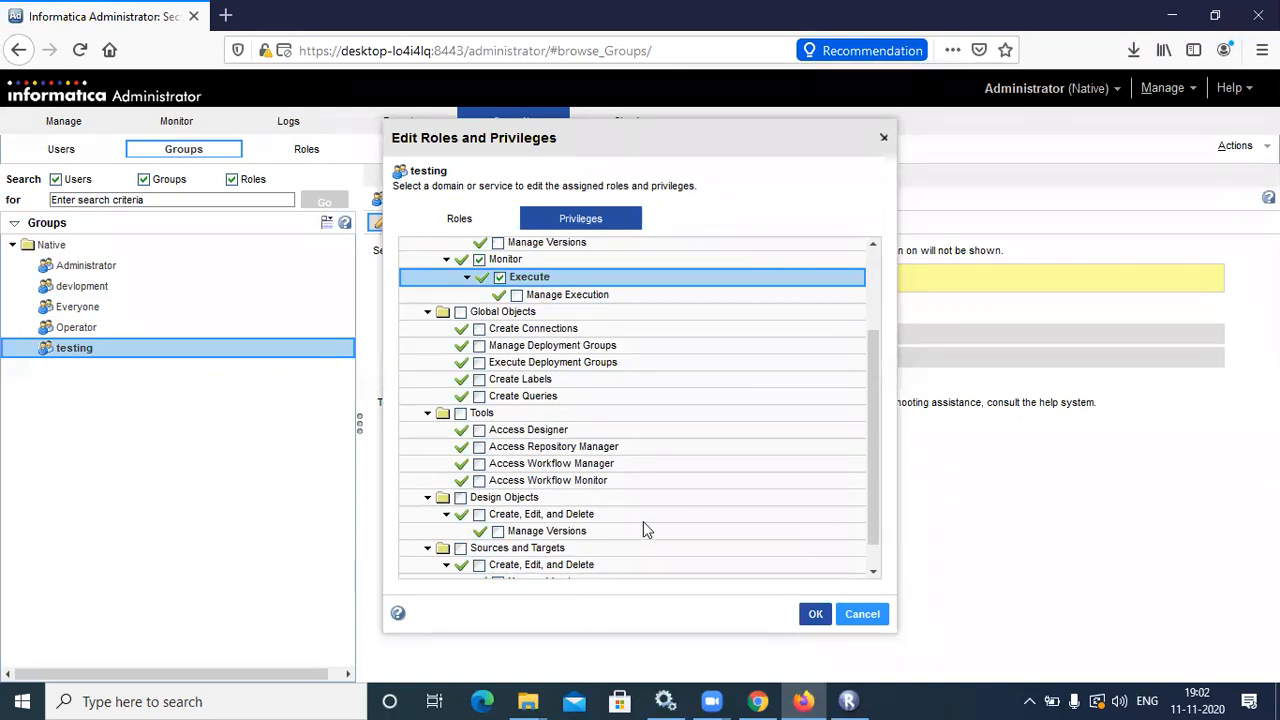
click(480, 464)
click(480, 481)
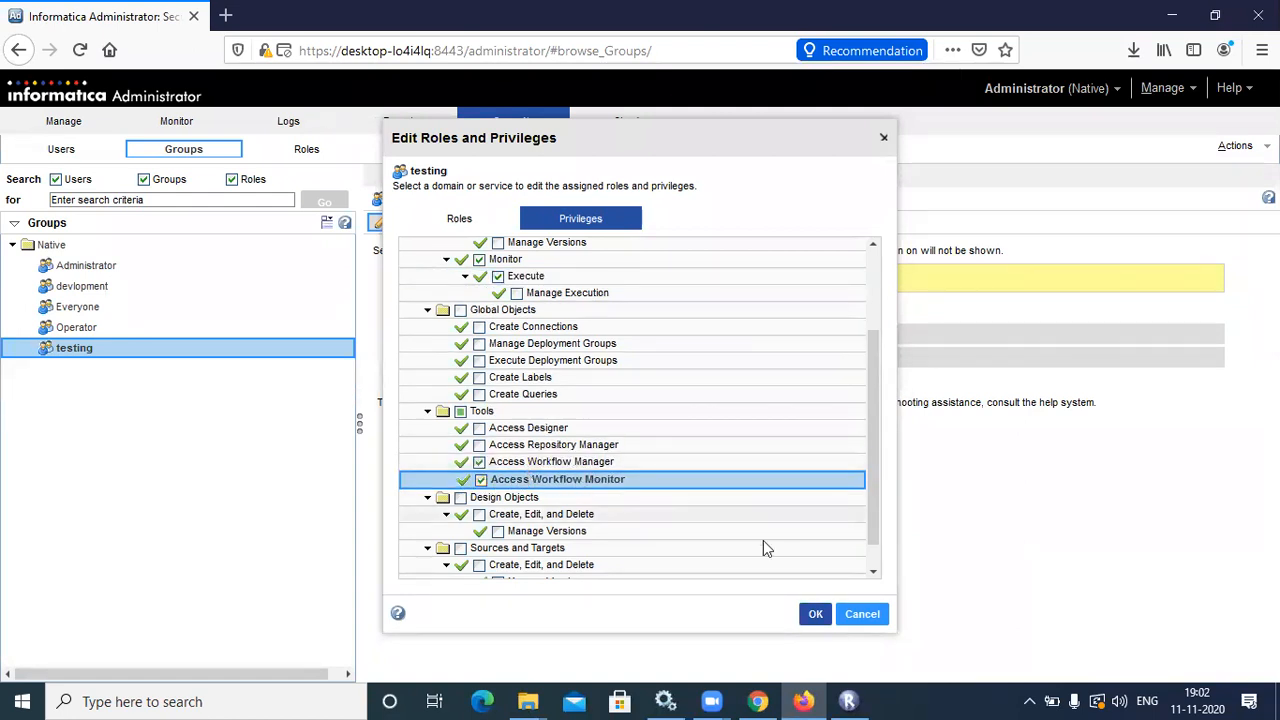
click(871, 576)
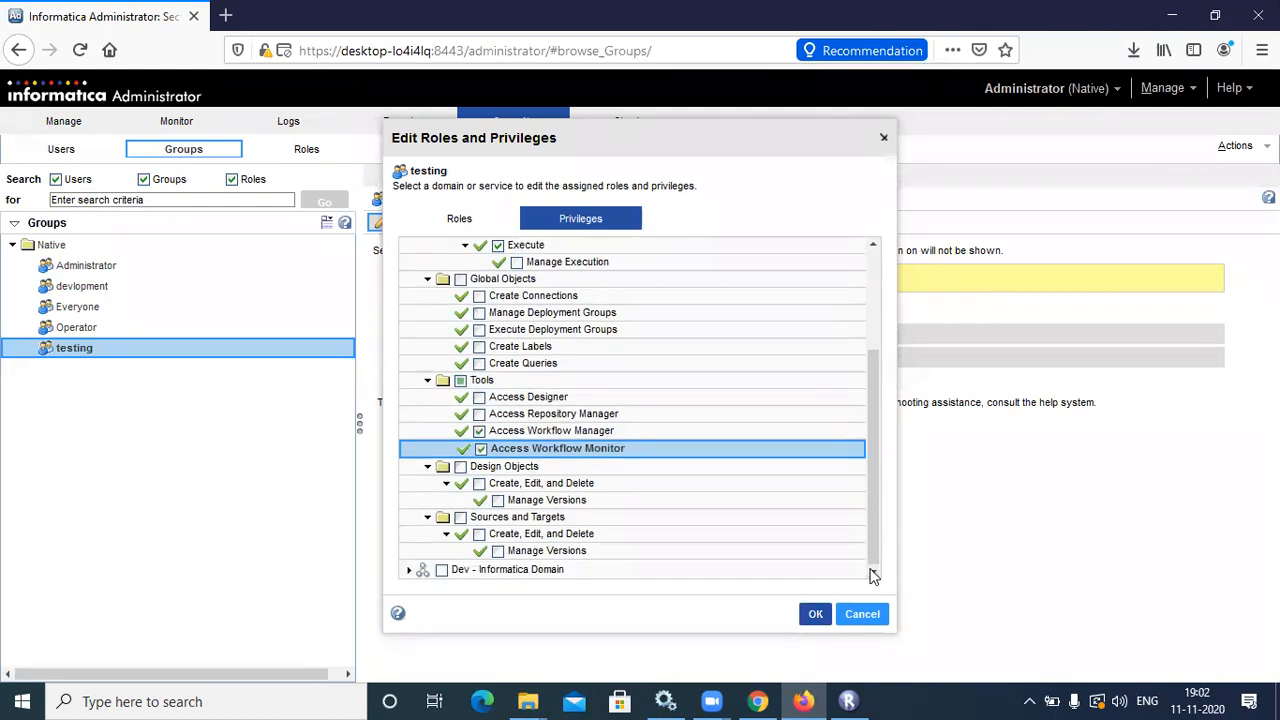
scroll(879, 540, up, 3)
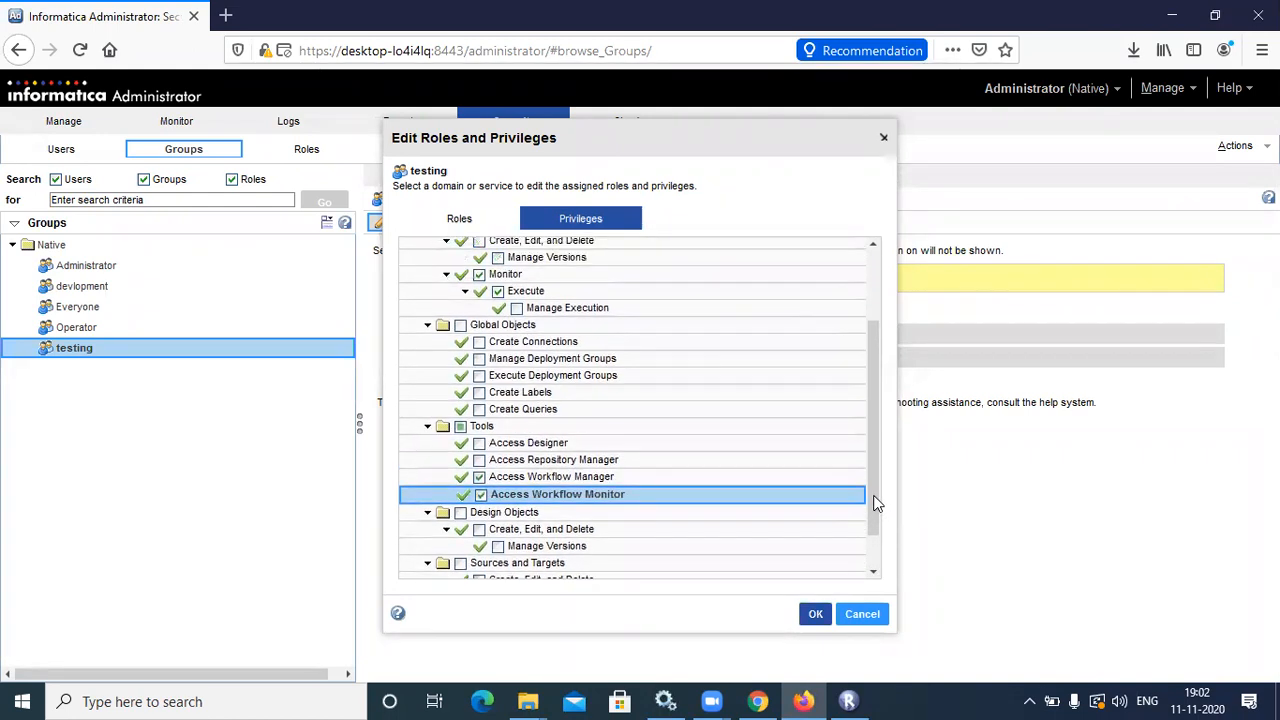
scroll(875, 460, up, 3)
scroll(875, 480, down, 3)
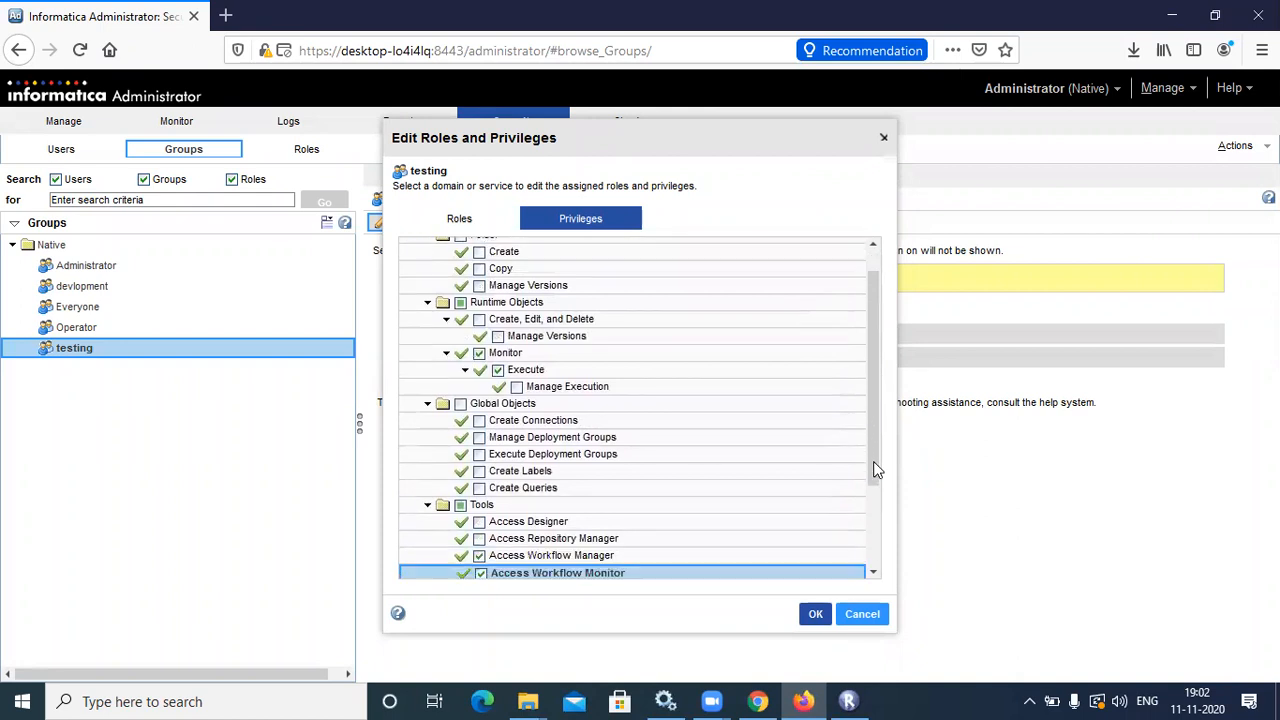
scroll(875, 501, down, 1)
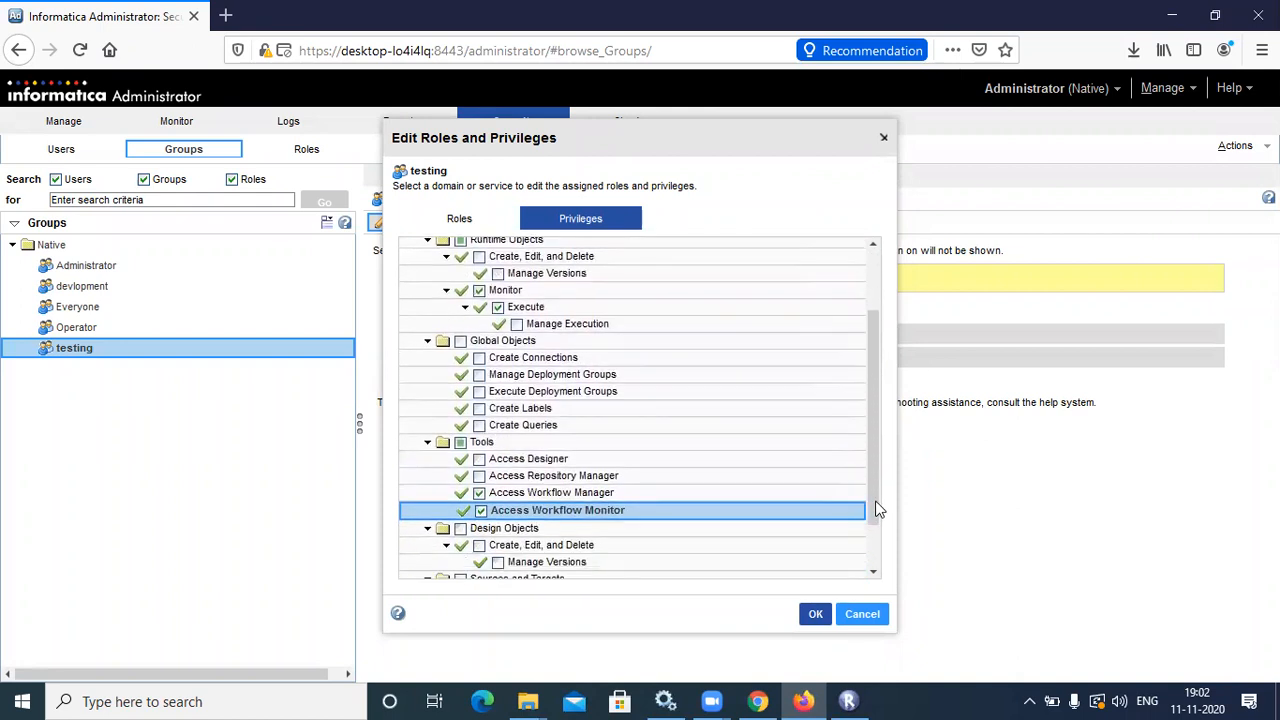
scroll(875, 506, down, 2)
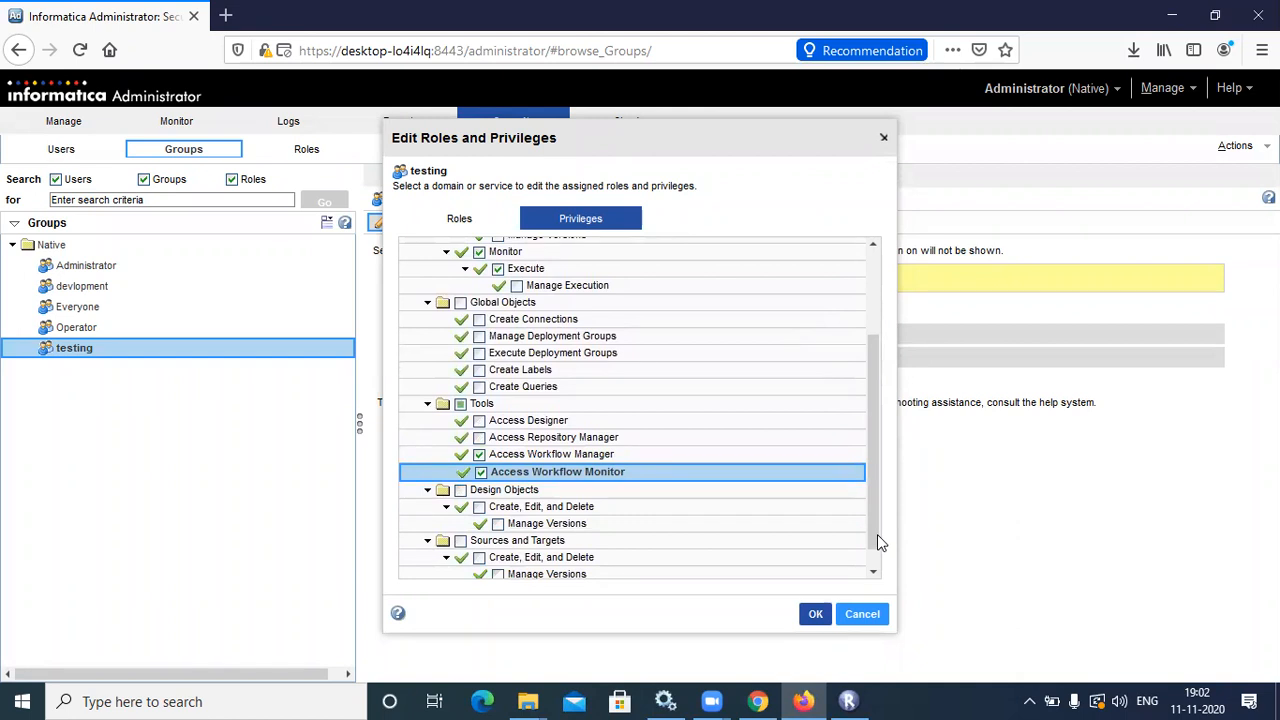
click(815, 614)
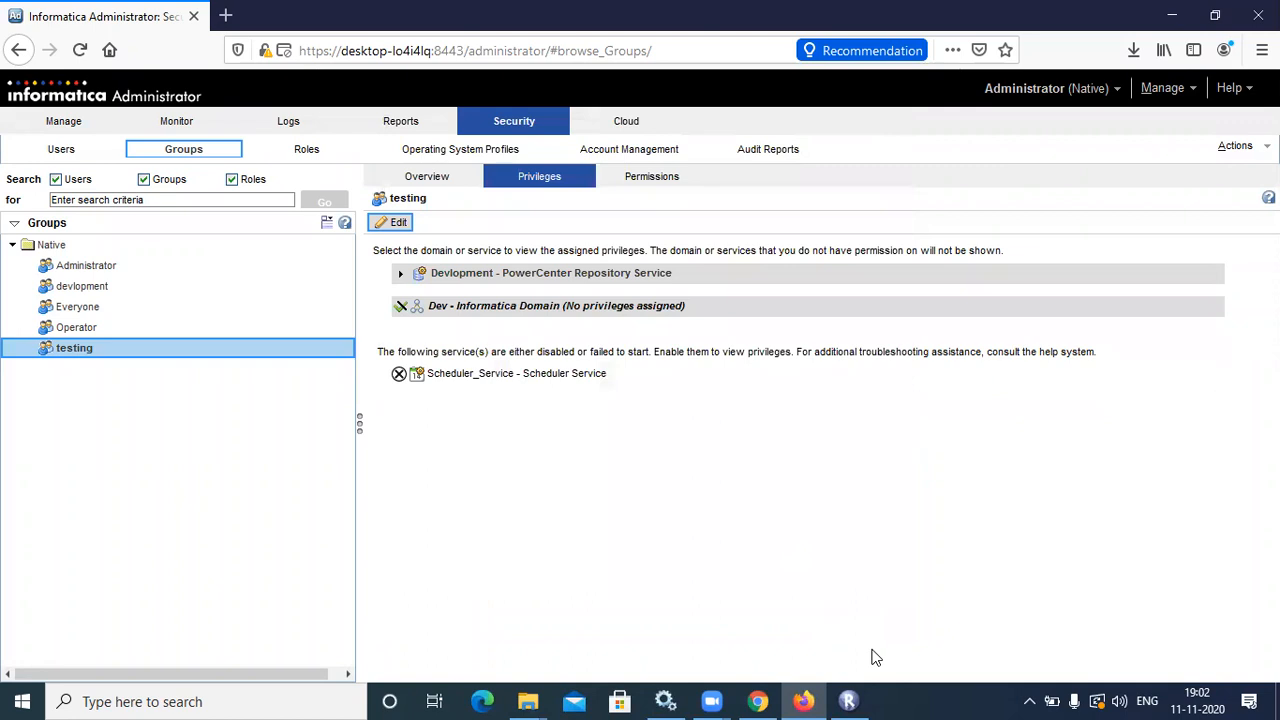
Disconnect Repository Manager from the Devlopment repository
key(alt+Tab)
right_click(111, 118)
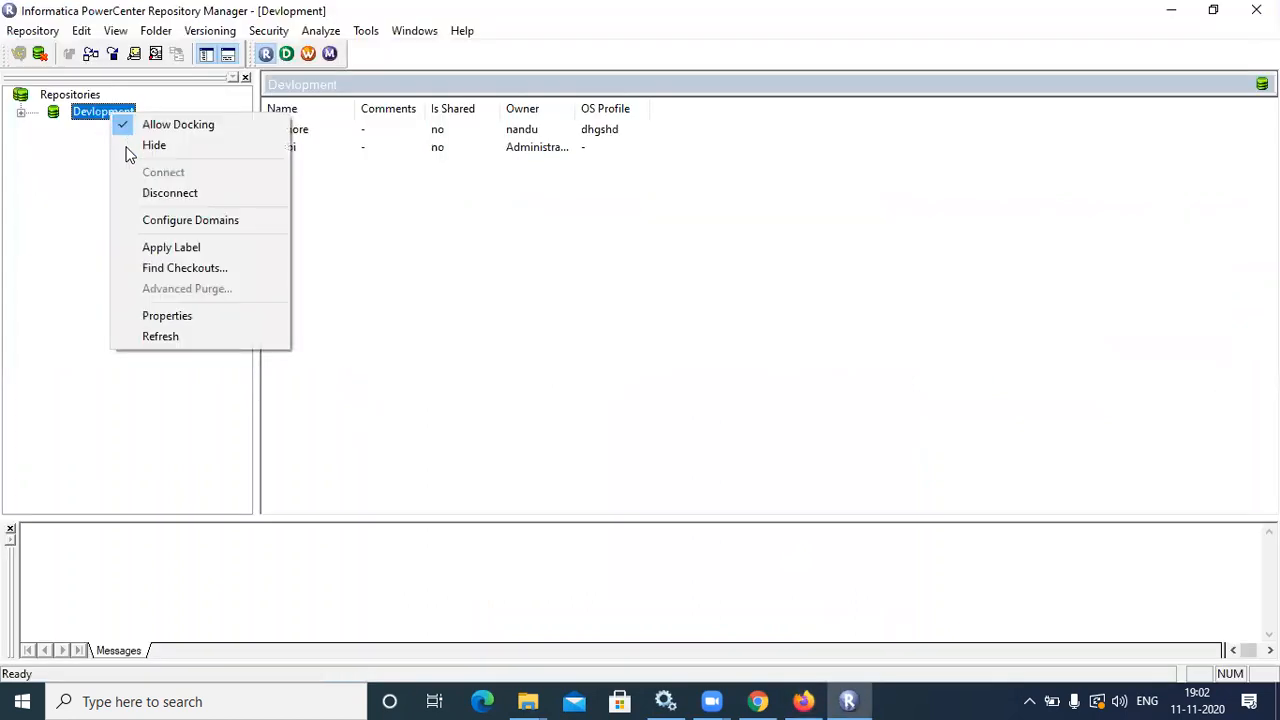
click(152, 193)
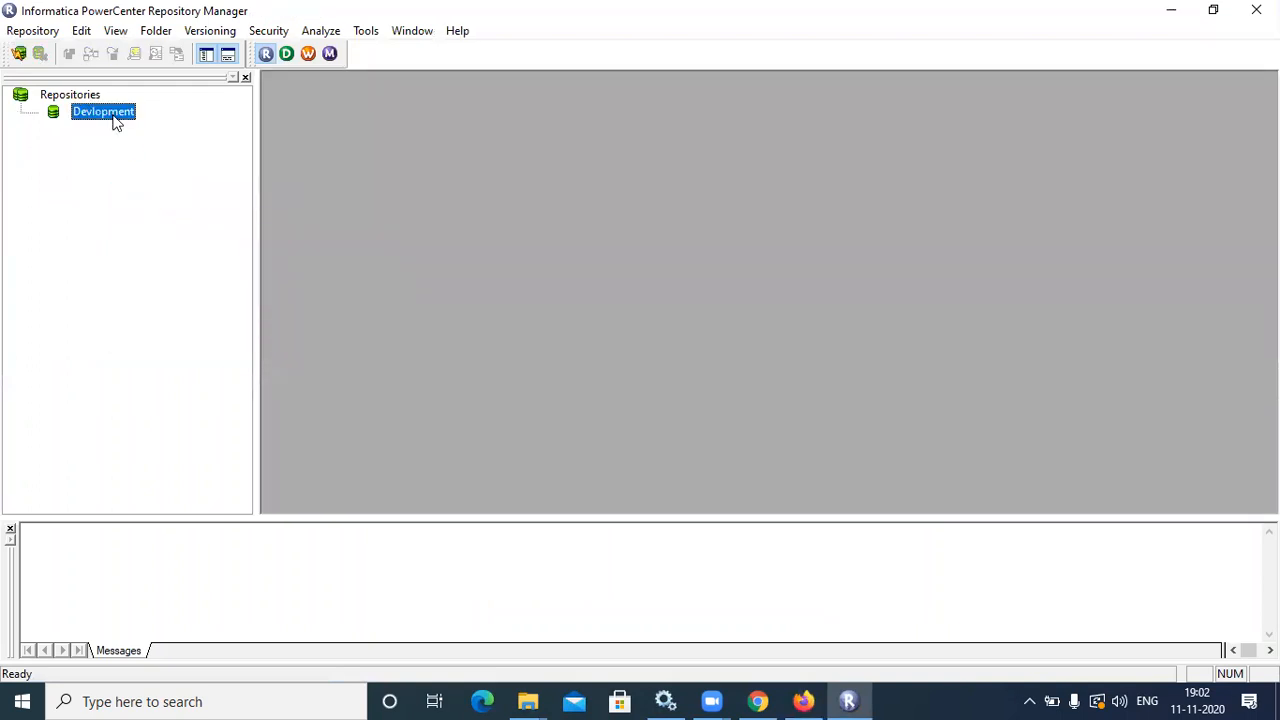
Reconnect to Devlopment as a testing-group user and dismiss the missing-privileges error
double_click(103, 112)
text(hari)
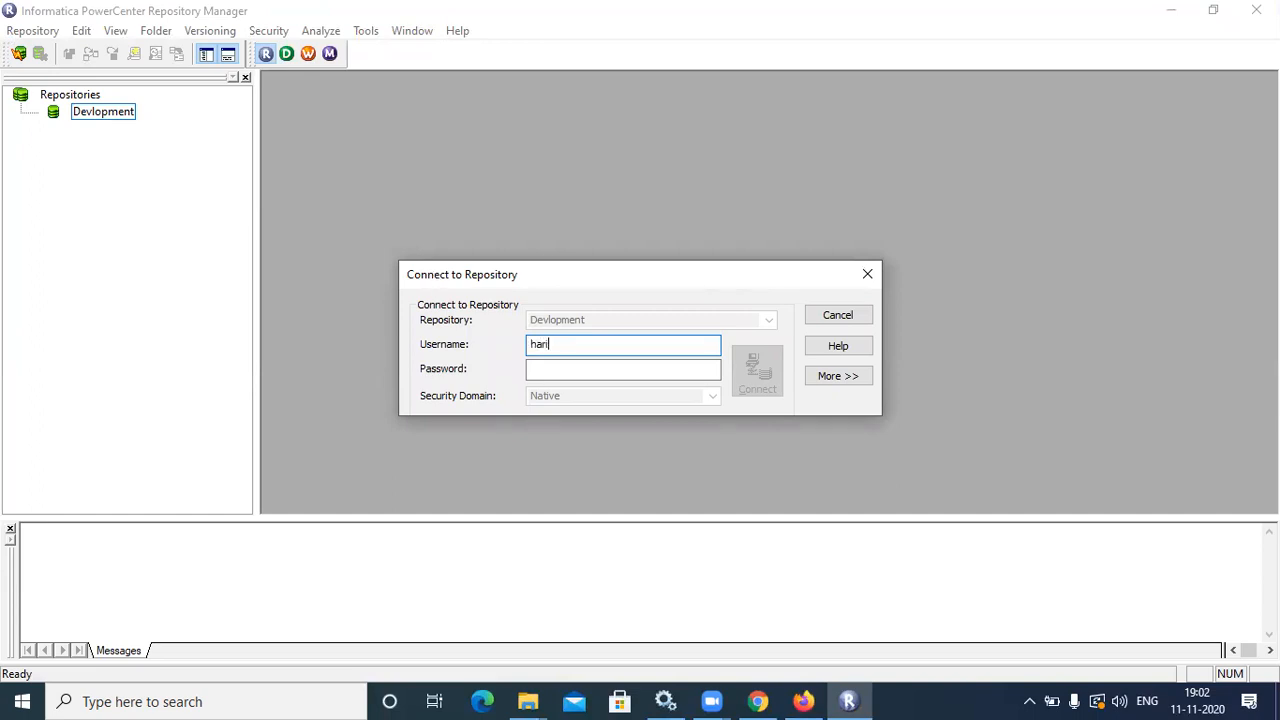
double_click(545, 347)
click(548, 361)
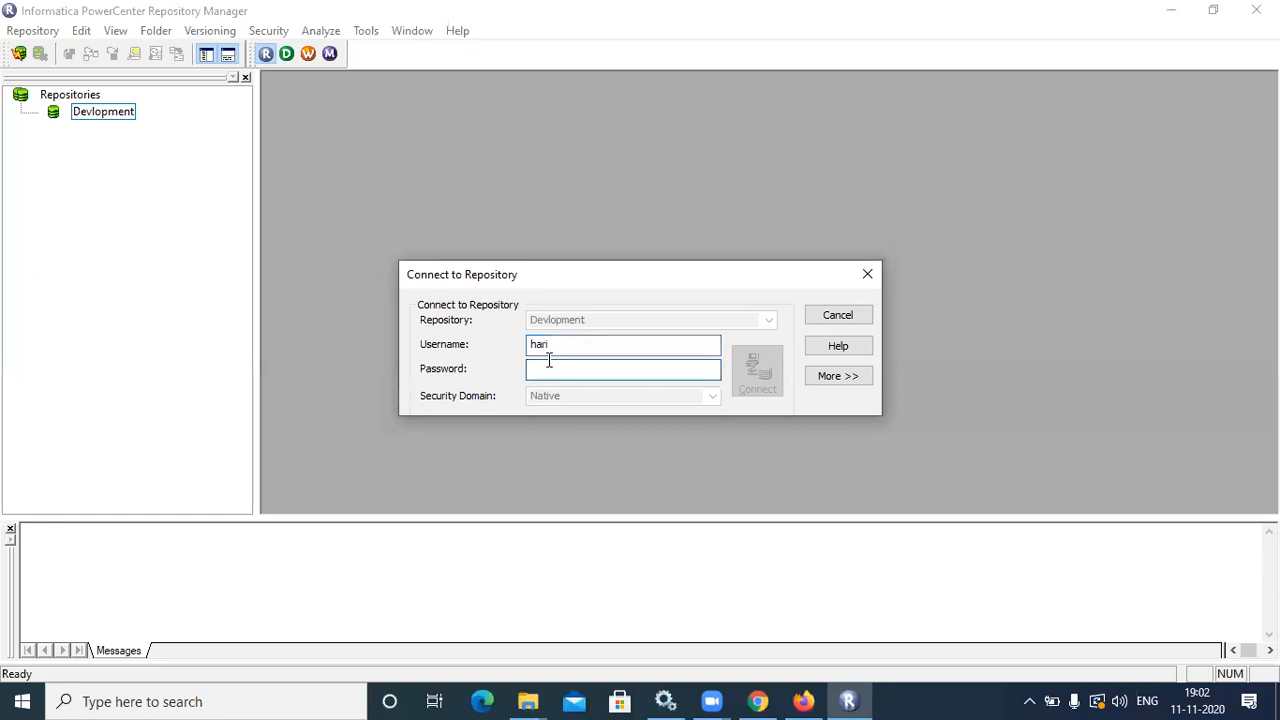
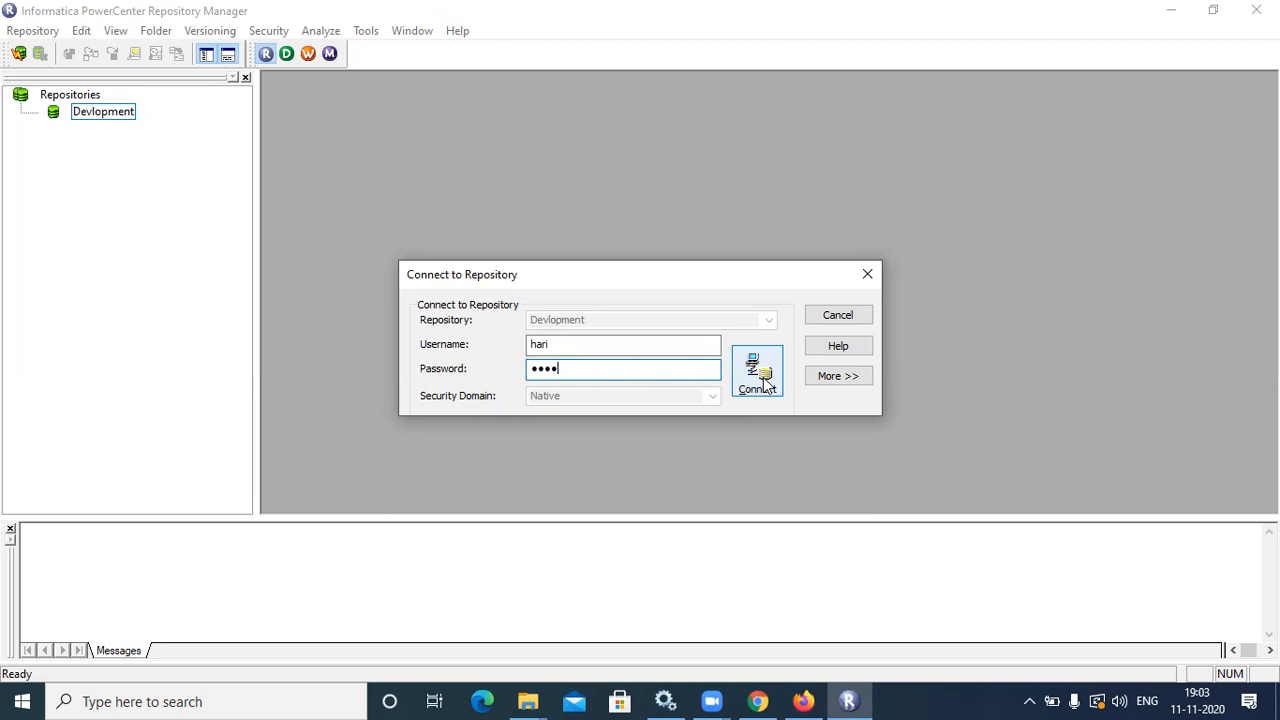
click(760, 384)
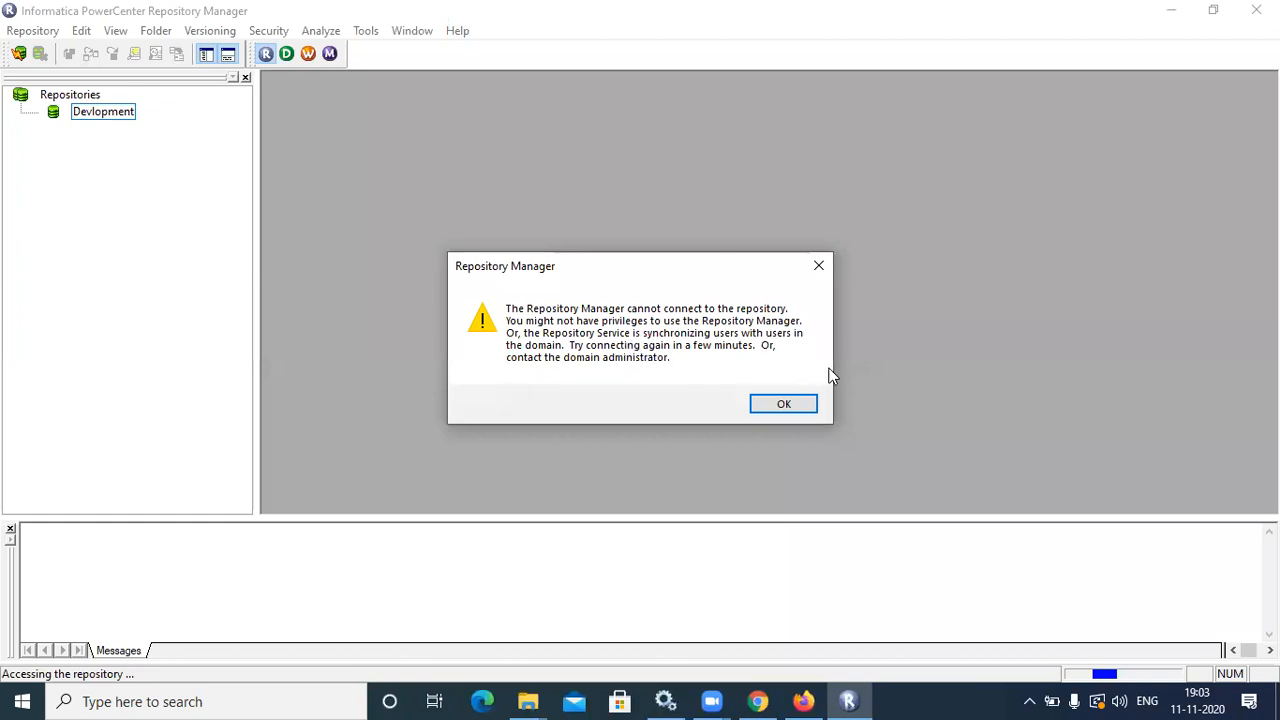
click(785, 404)
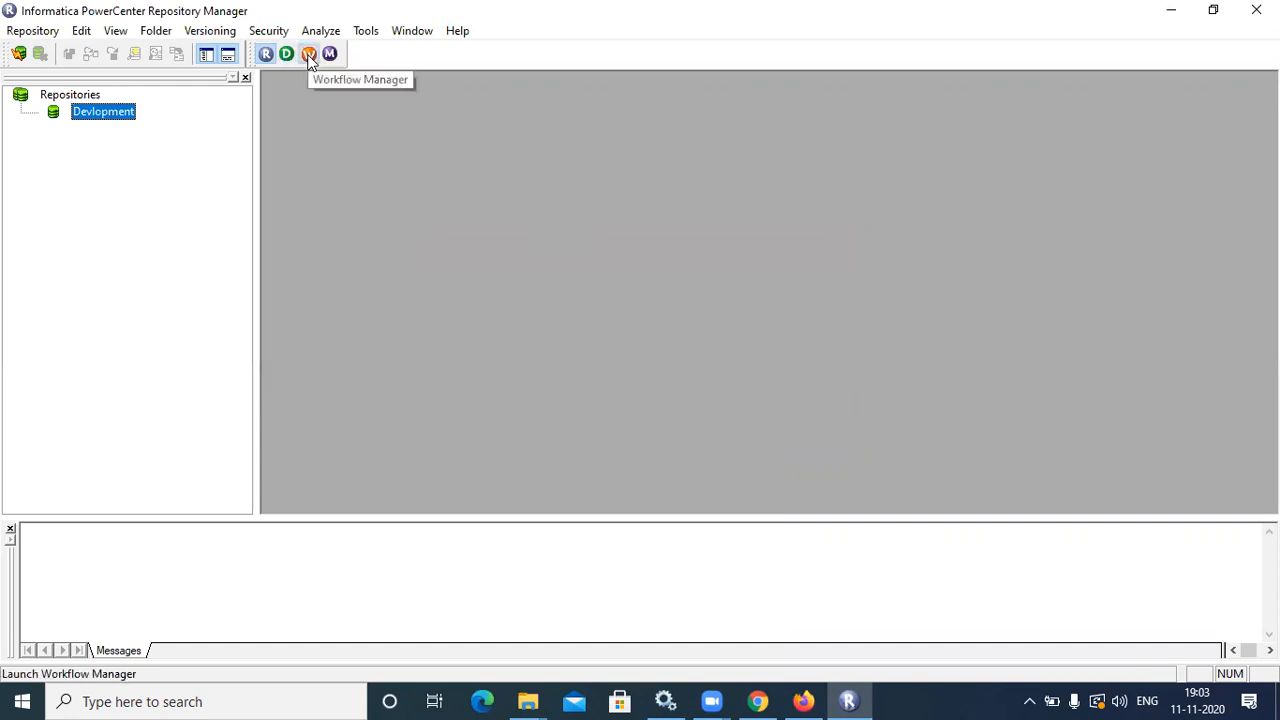
Launch Workflow Manager, dismiss its startup tip and maximise the window
click(309, 55)
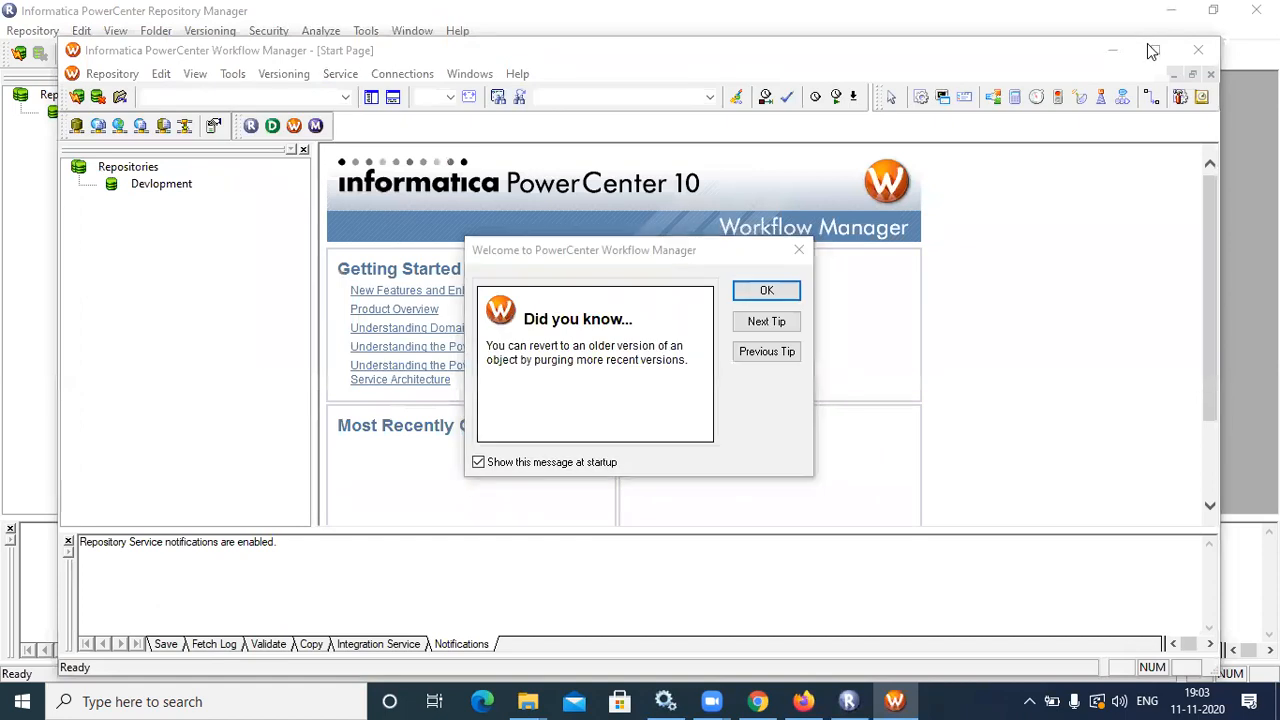
click(766, 291)
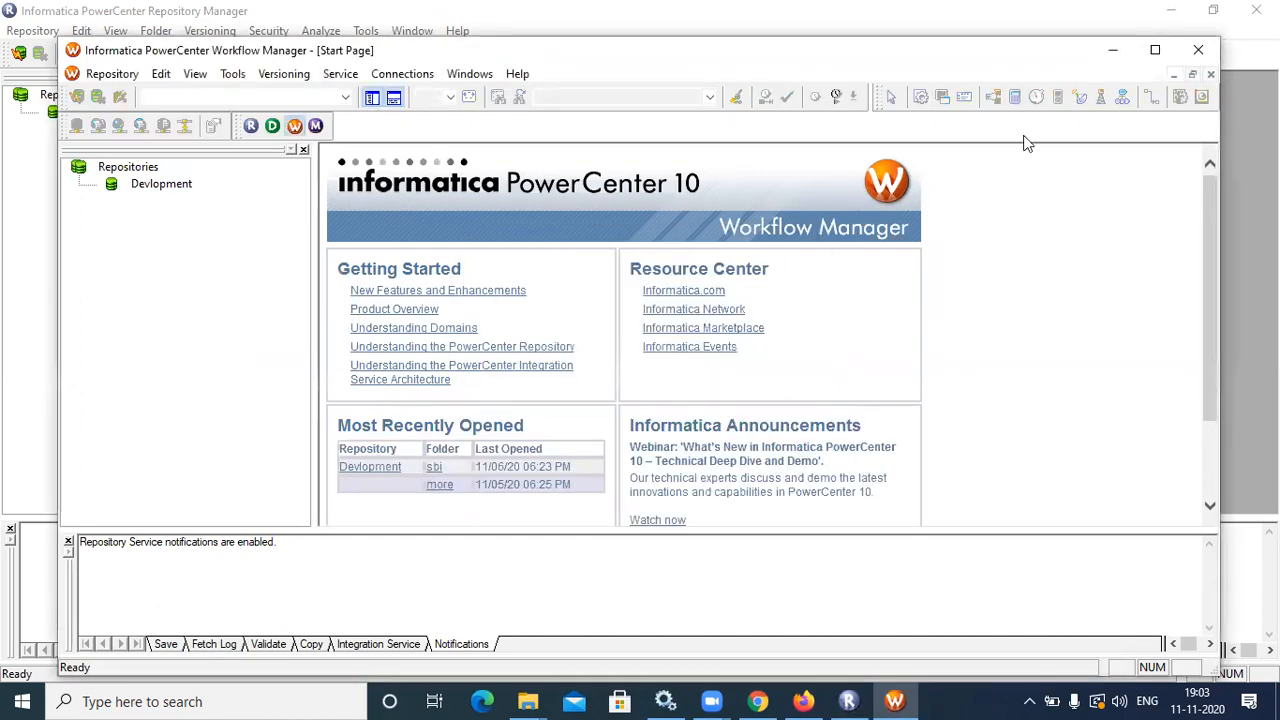
click(1155, 49)
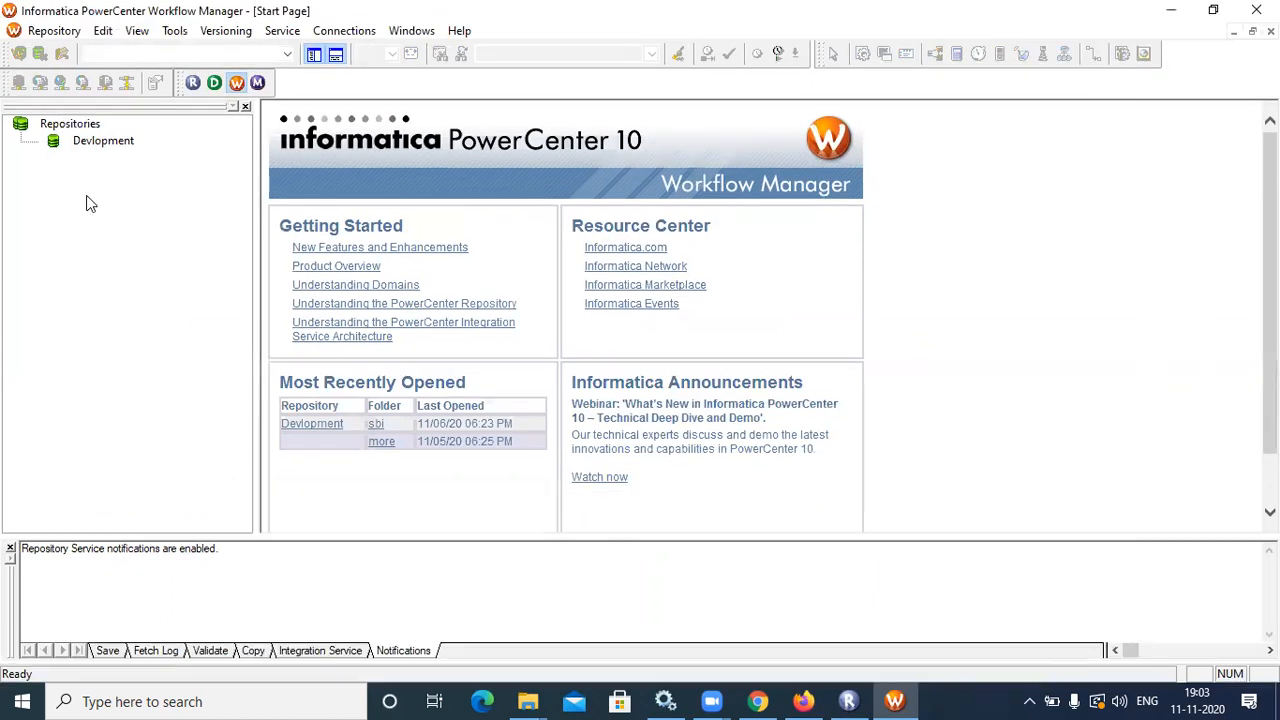
Connect Workflow Manager to Devlopment as the testing-group user, then start Workflow Monitor
double_click(100, 141)
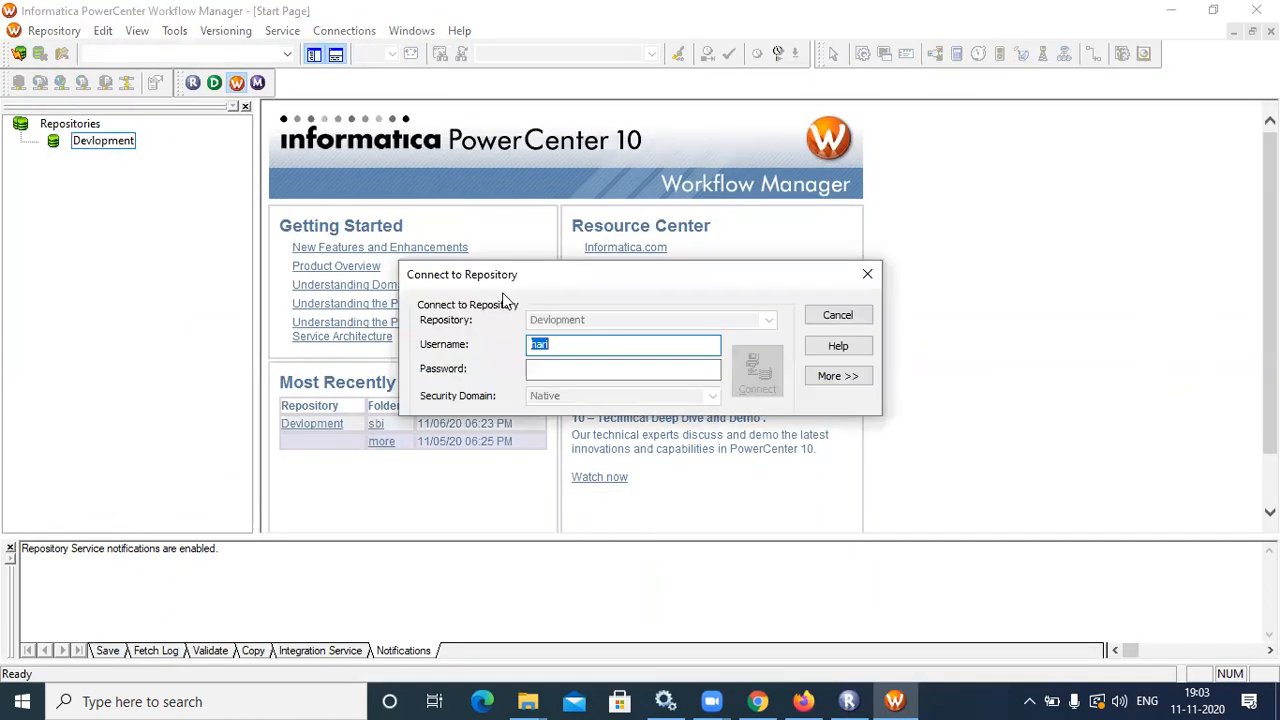
click(566, 366)
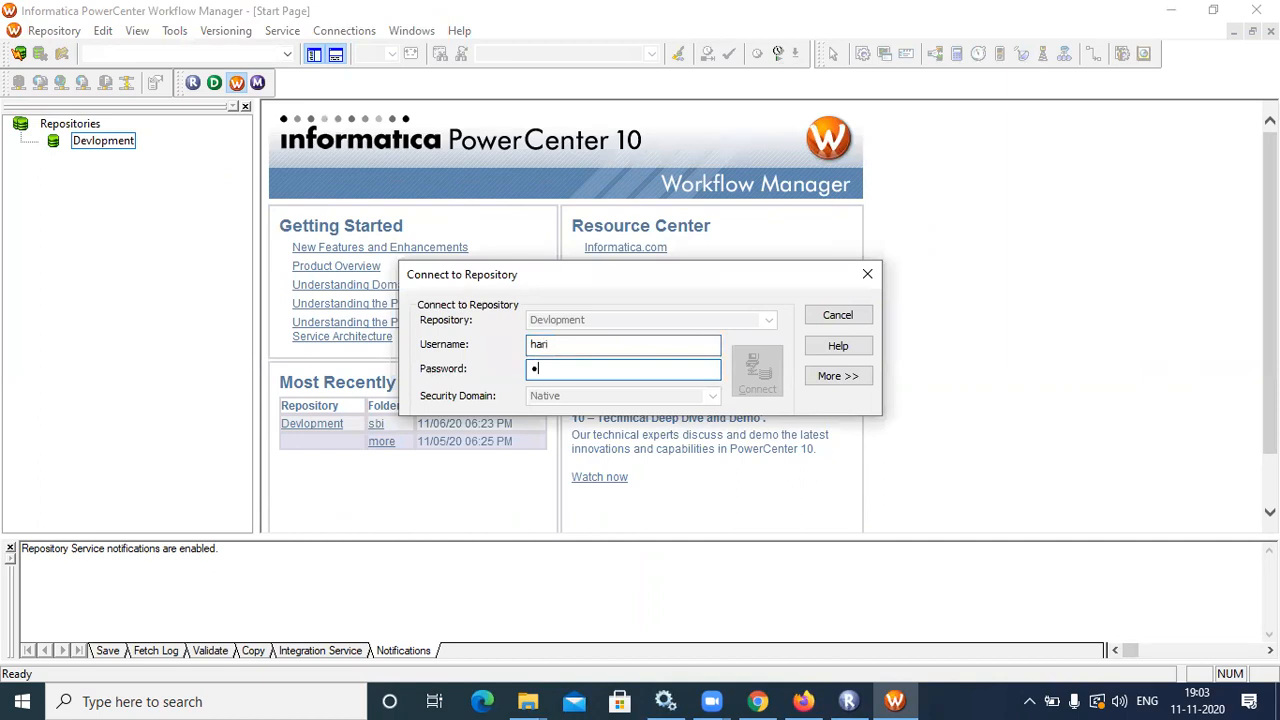
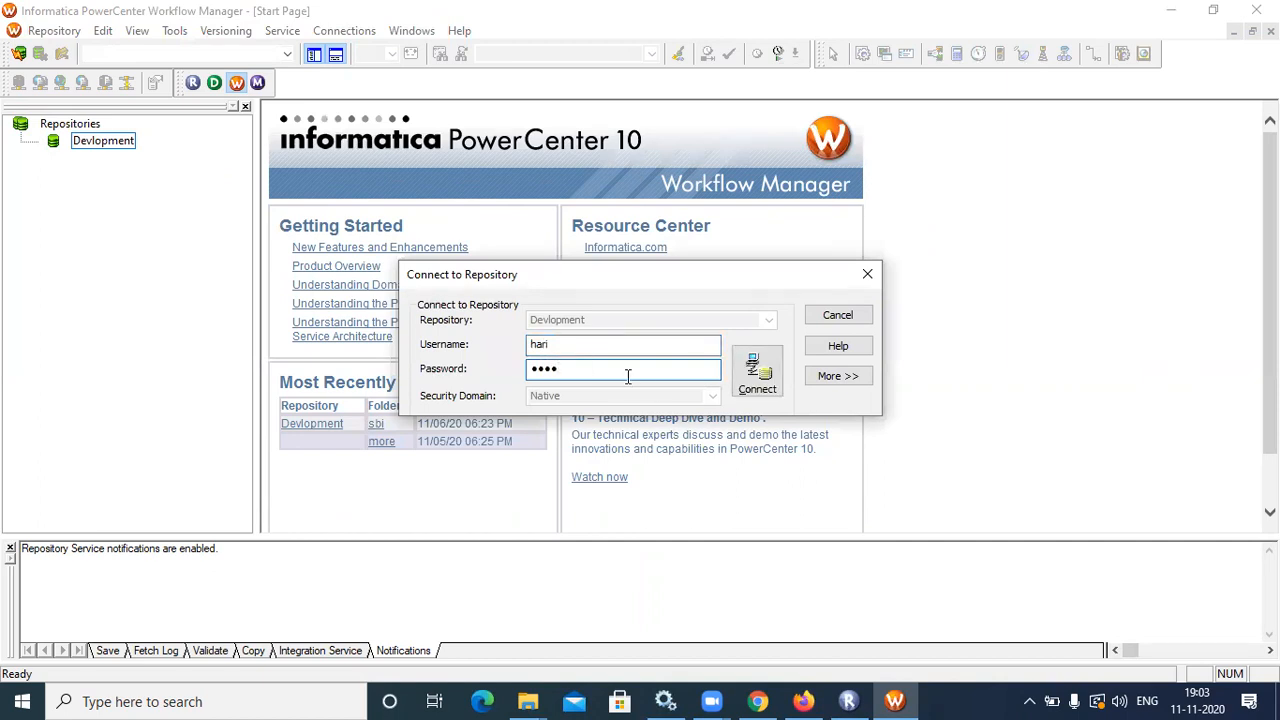
click(757, 372)
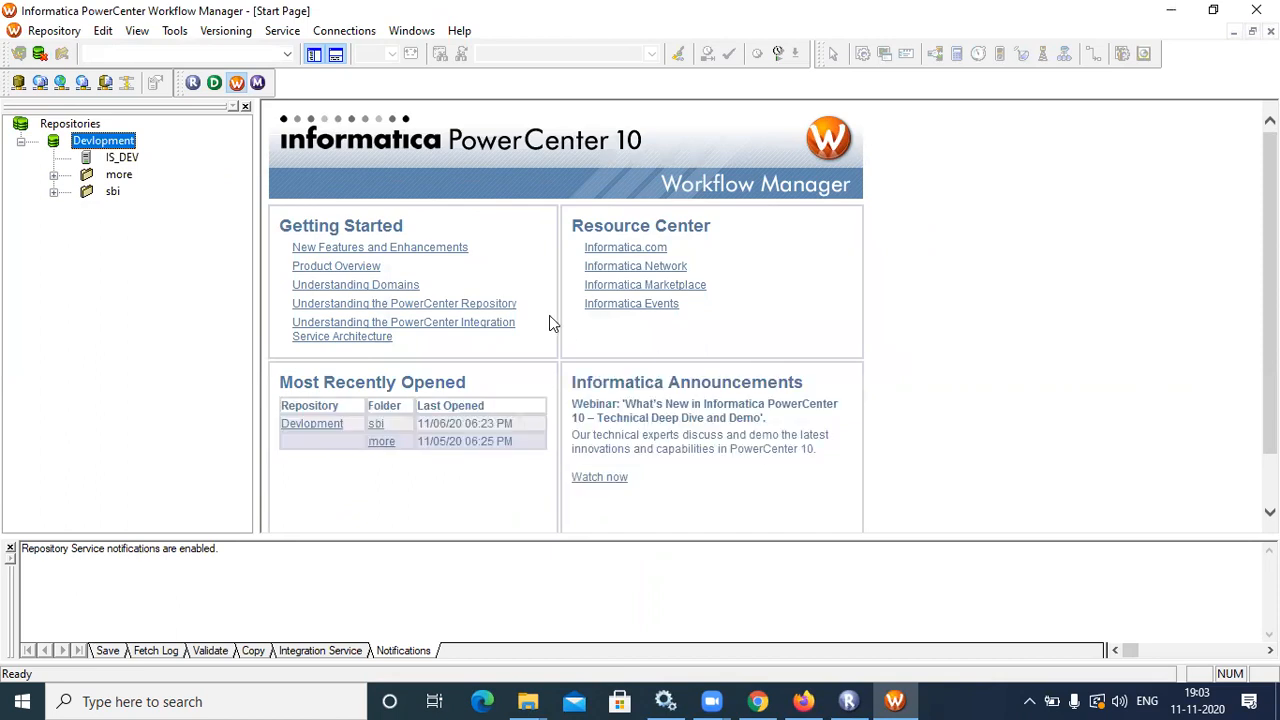
click(264, 87)
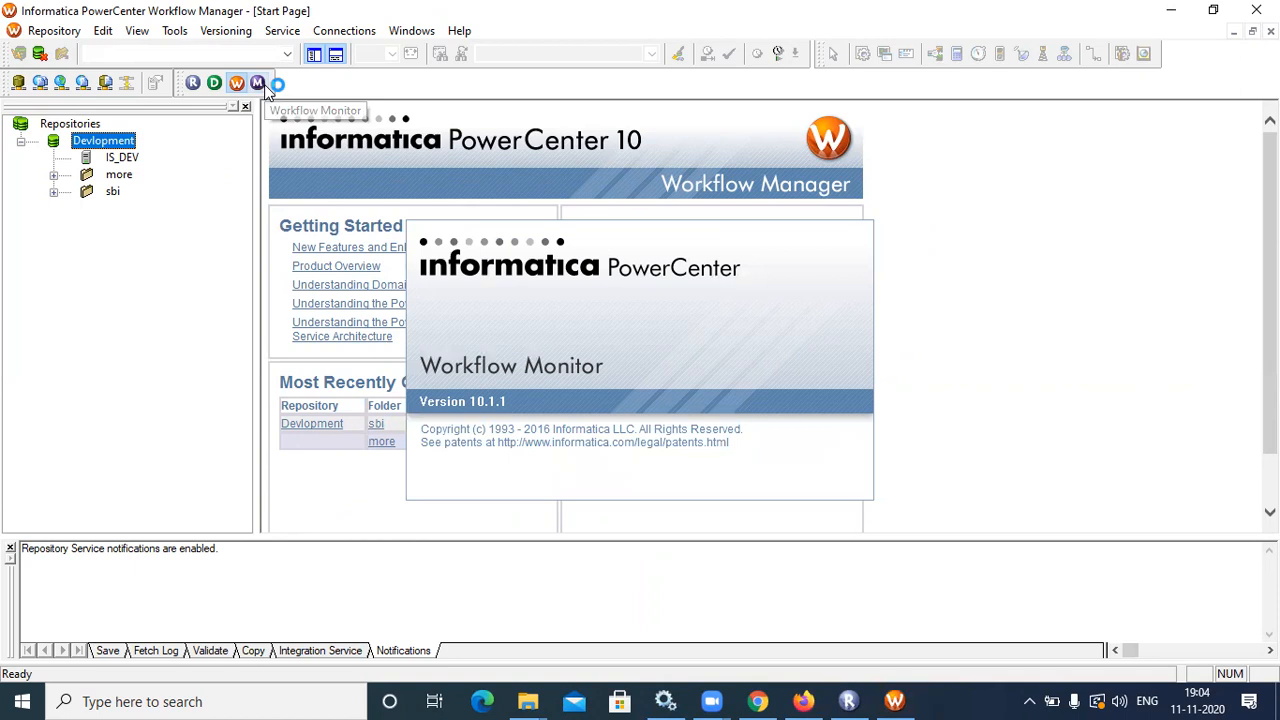
In Administrator, save Monitor, Execute, Access Workflow Manager and Access Workflow Monitor on Devlopment for testing
click(796, 694)
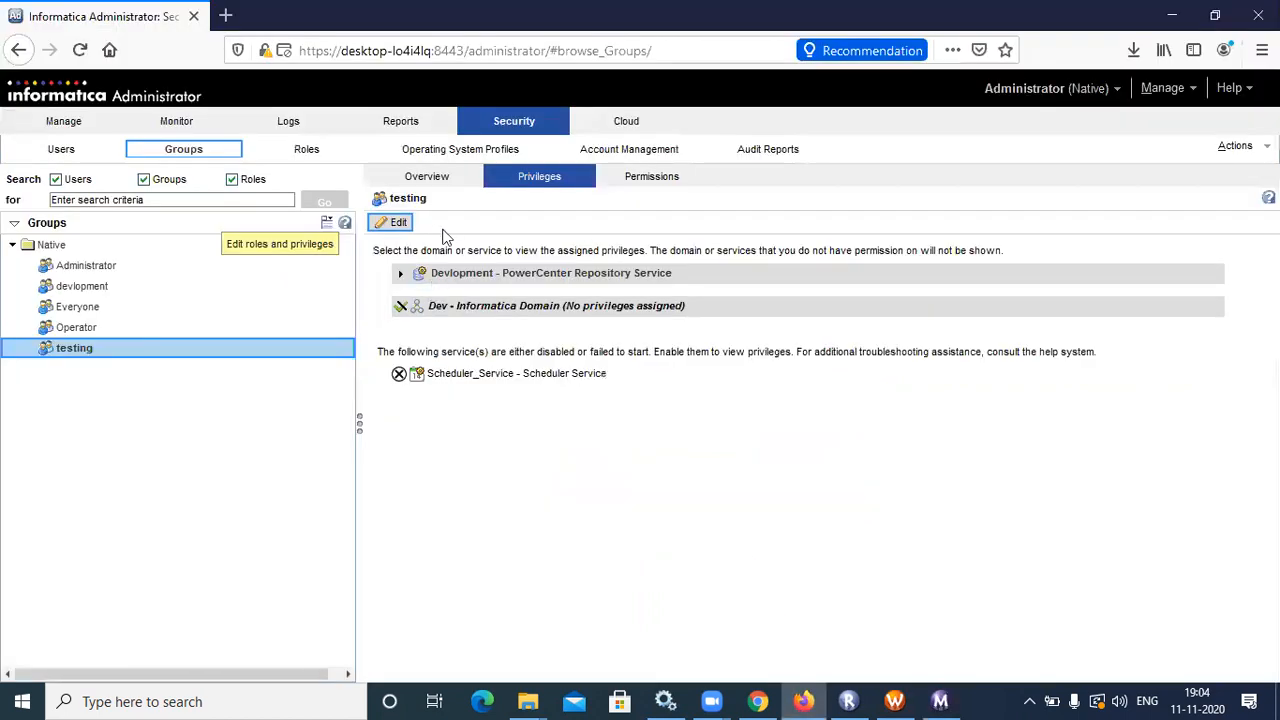
click(400, 222)
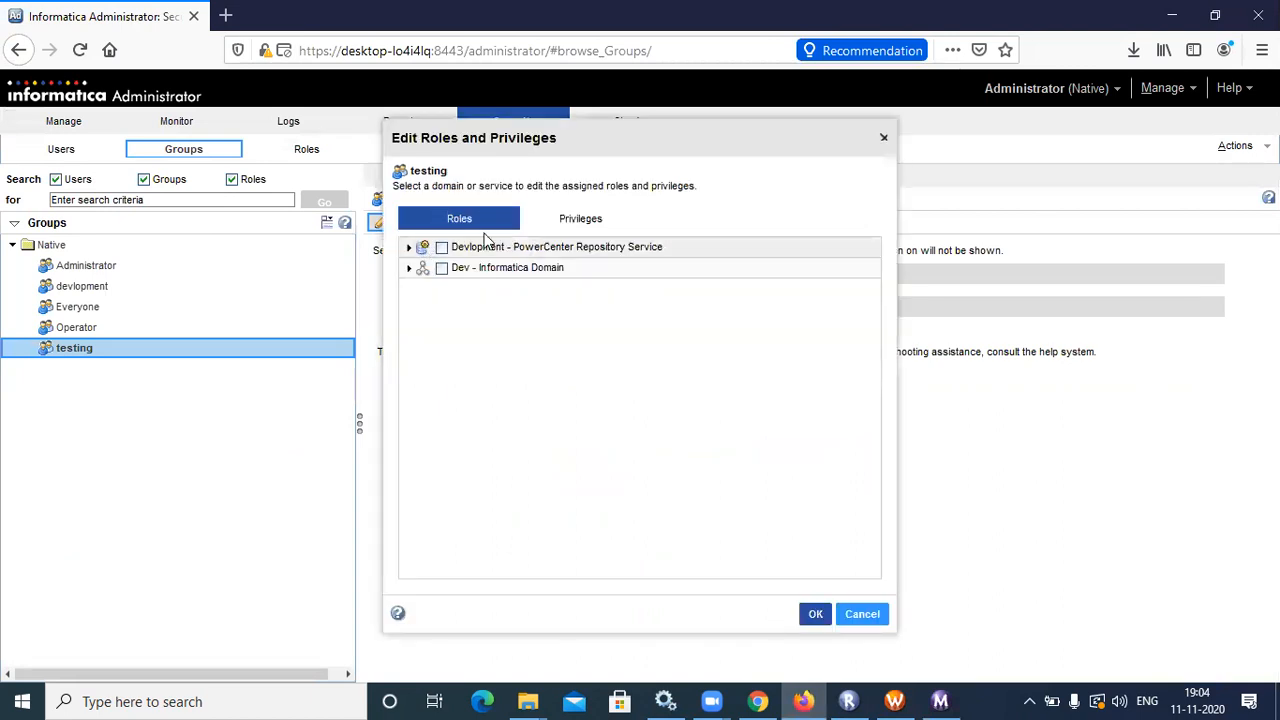
click(576, 222)
click(409, 247)
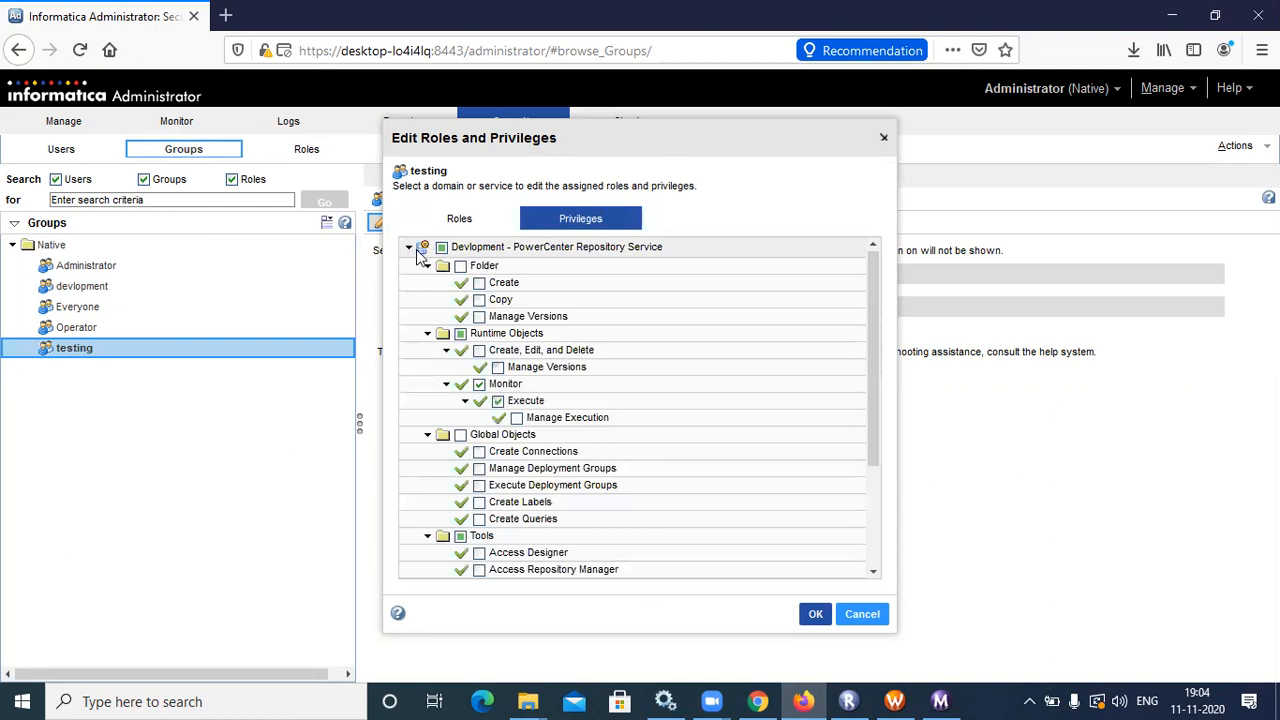
drag(876, 432, 880, 475)
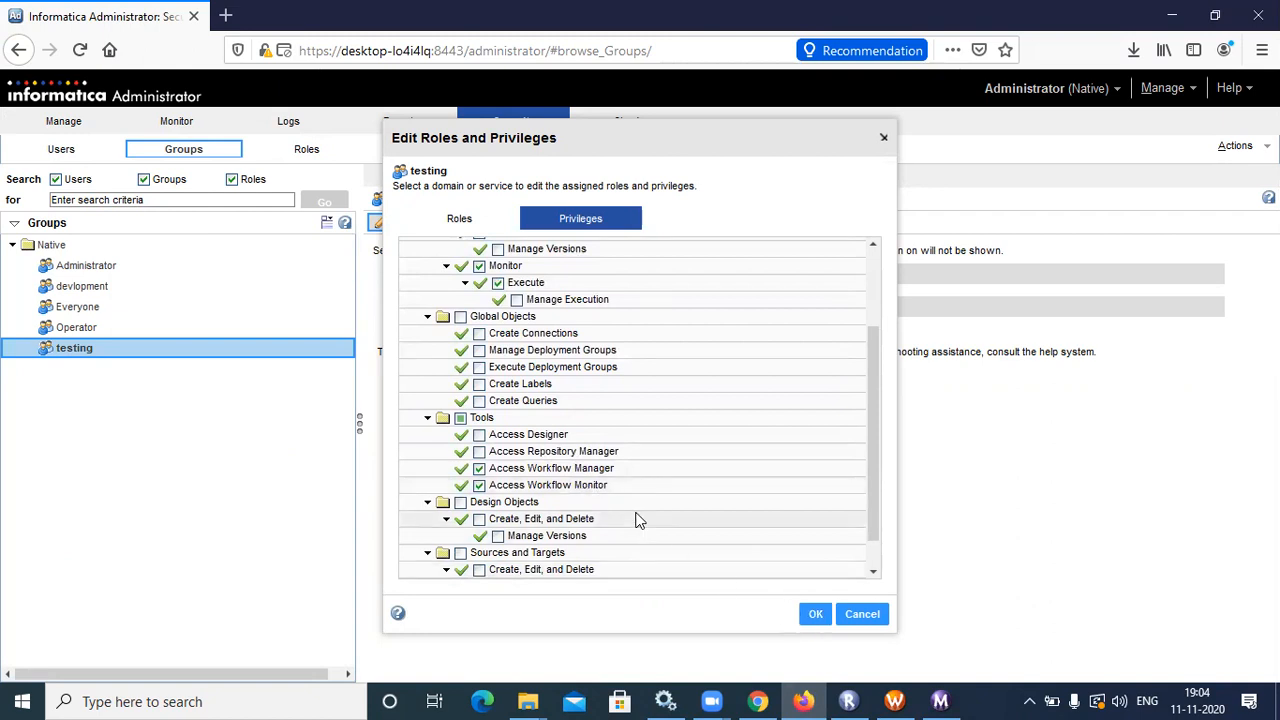
click(816, 613)
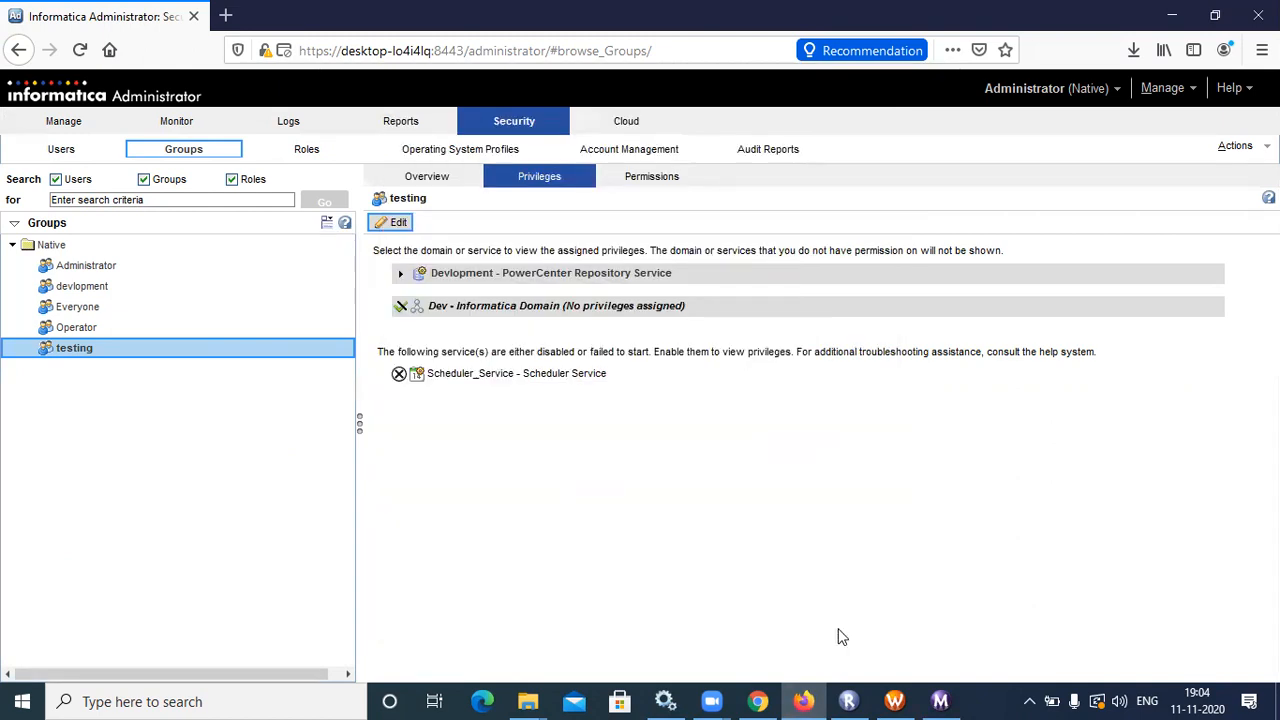
Bring Workflow Monitor forward, dismiss its 'Did you know' tip, then return to Firefox
click(940, 700)
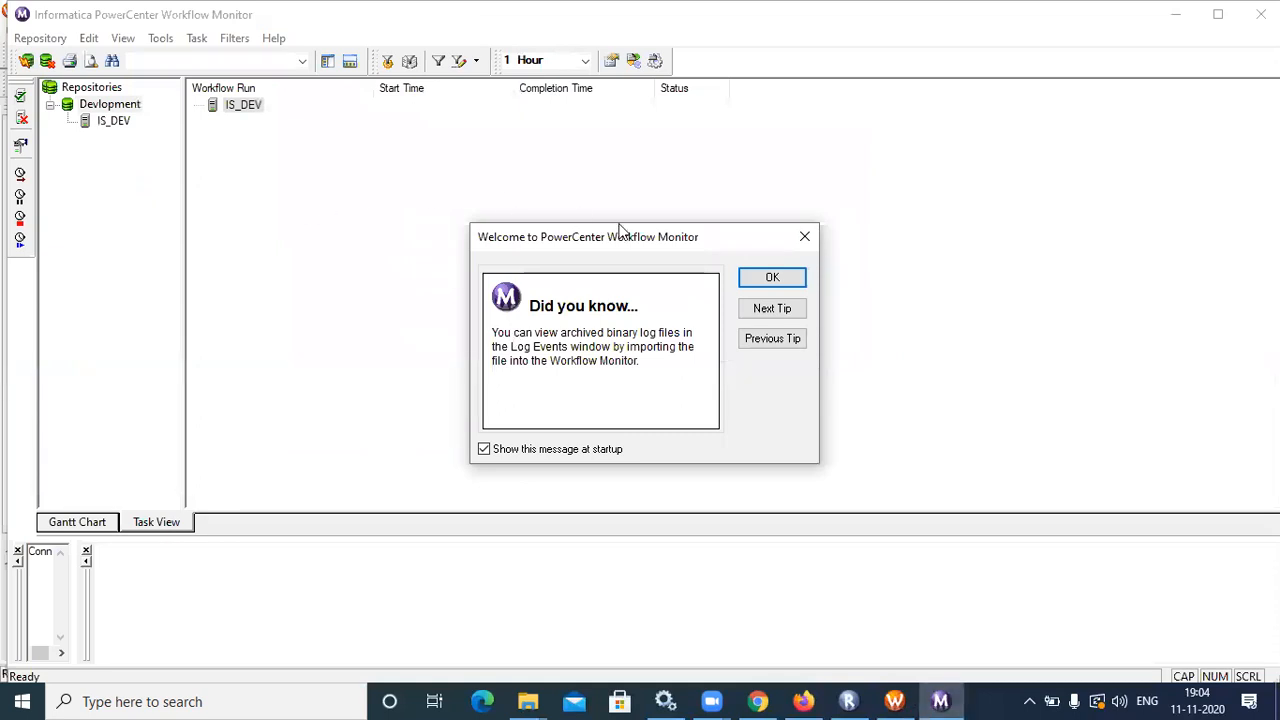
click(773, 280)
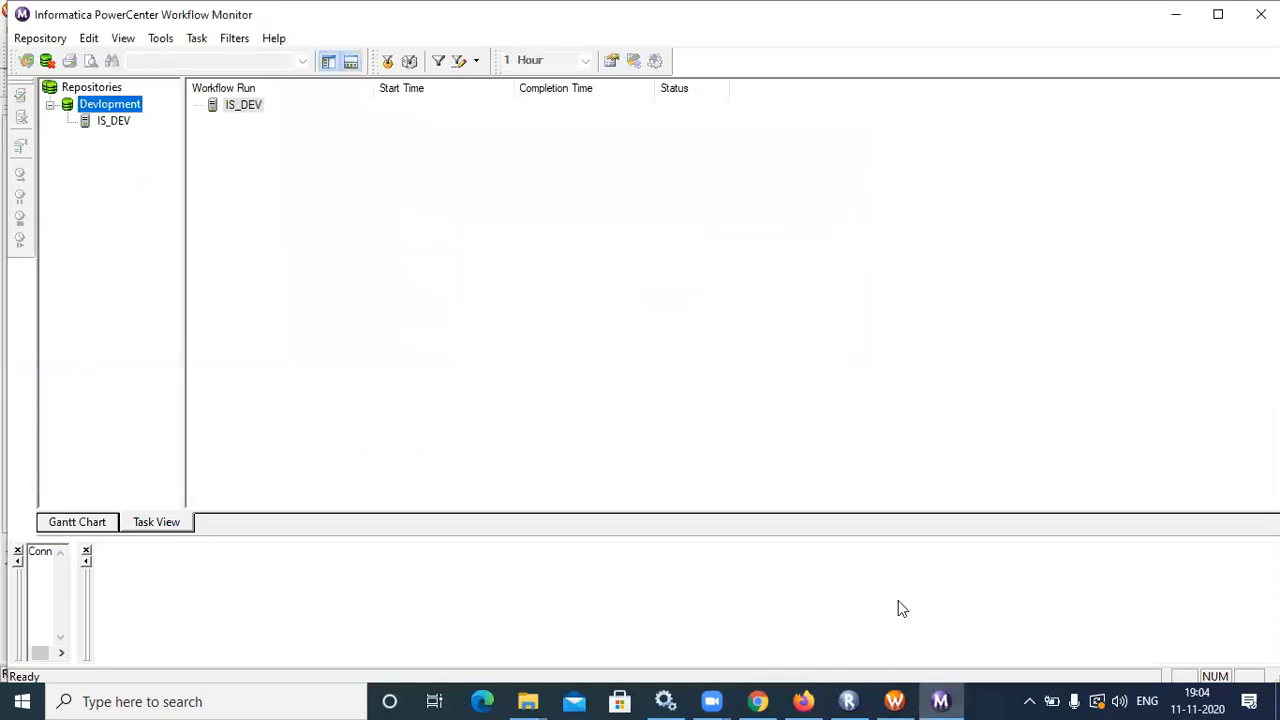
click(803, 701)
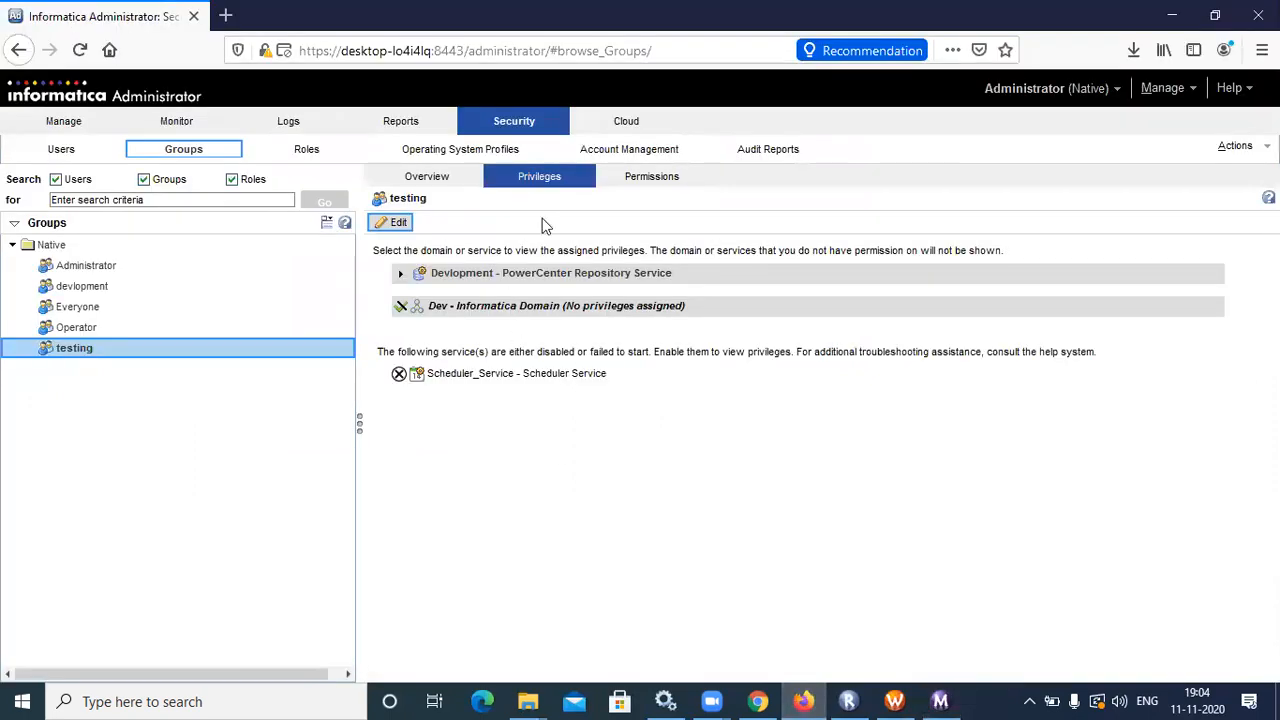
Expand 'Devlopment - PowerCenter Repository Service' to review the testing group's assigned privileges
click(296, 373)
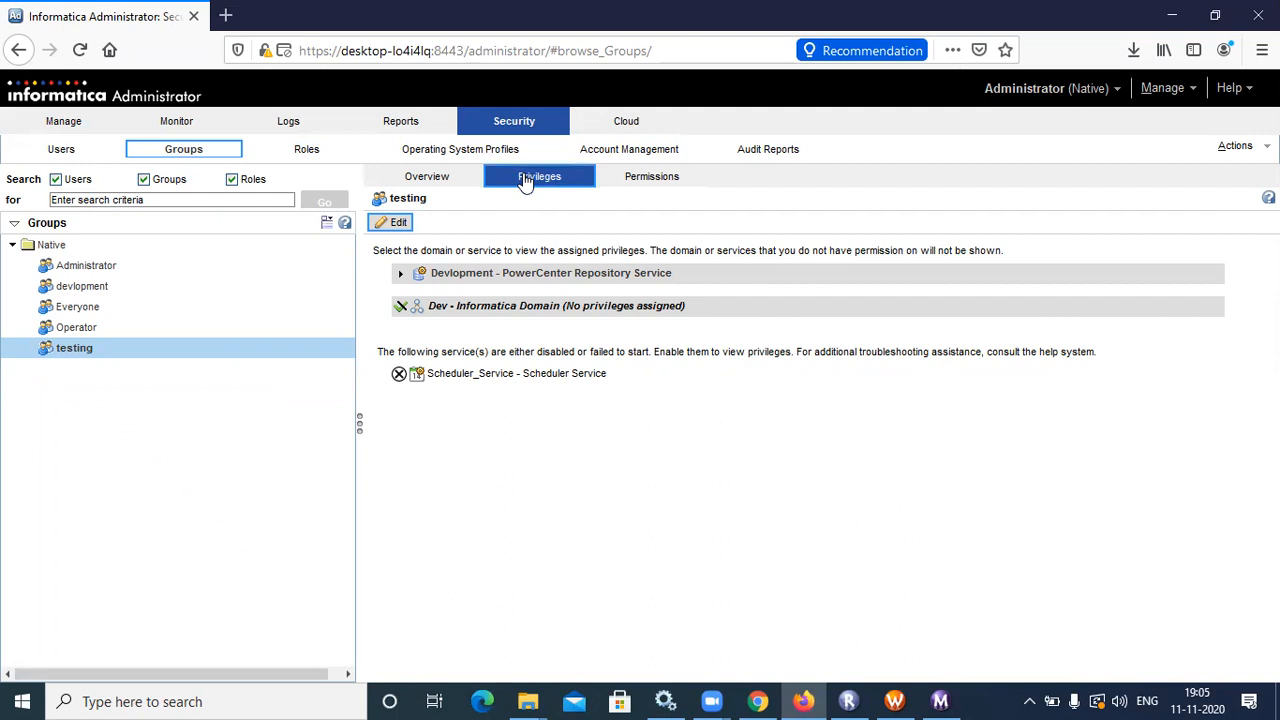
click(402, 274)
Edit the testing group's privileges and expand the Devlopment repository service's privilege tree
click(388, 222)
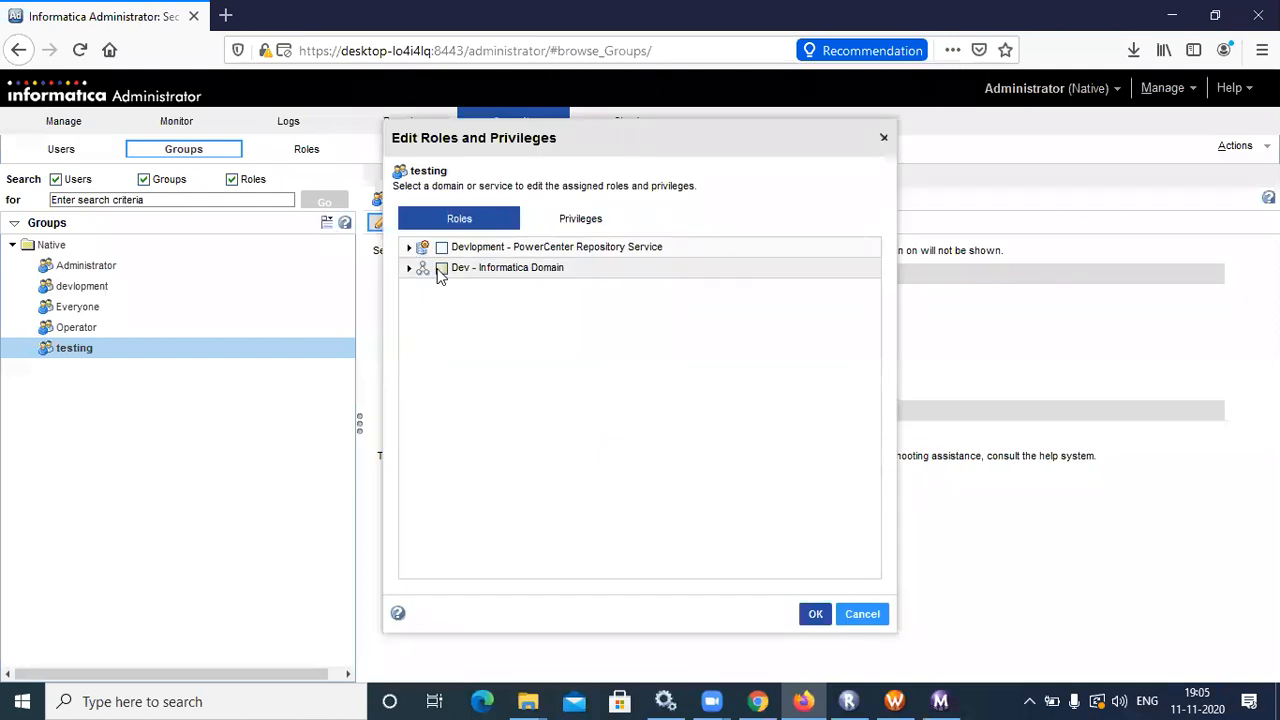
click(587, 221)
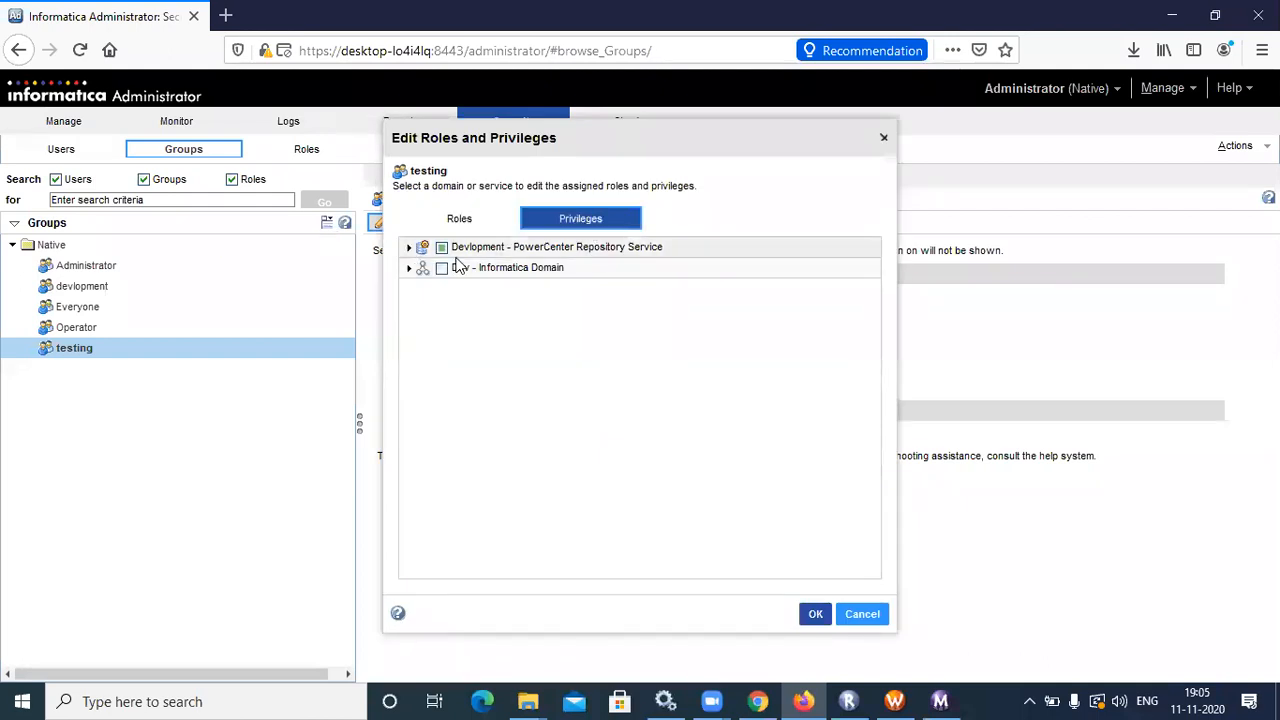
click(408, 247)
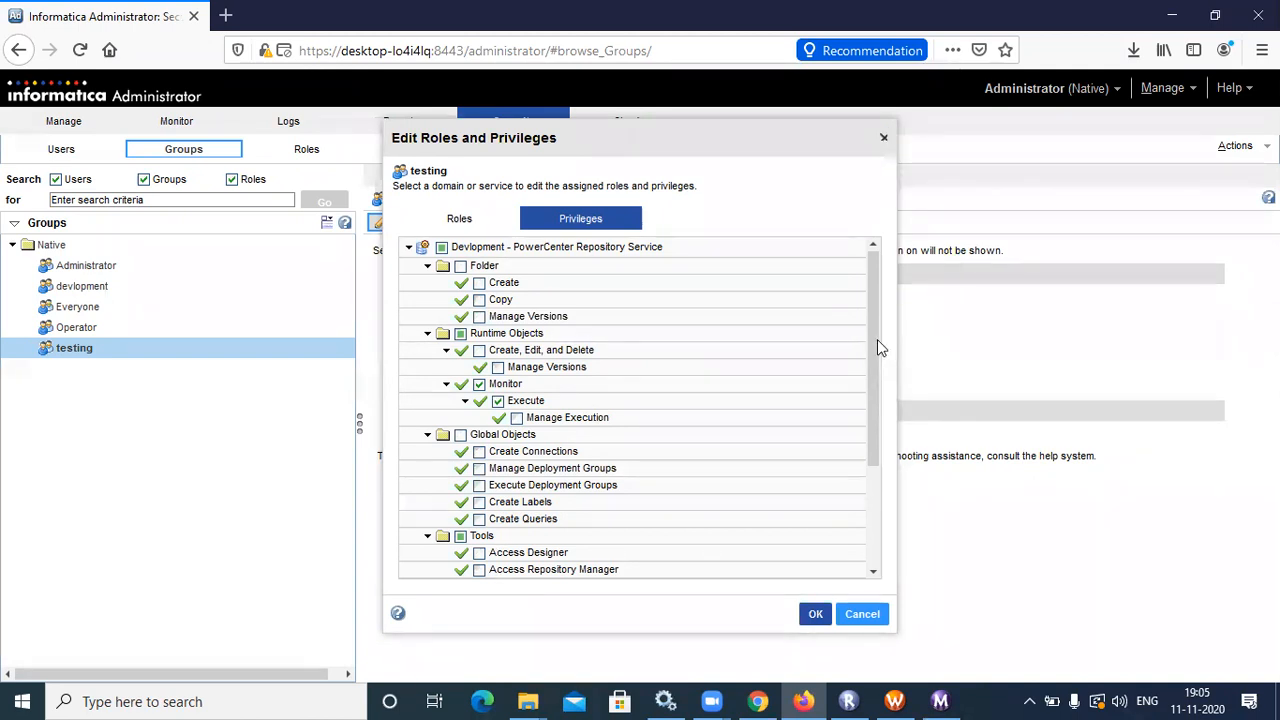
drag(873, 341, 873, 338)
click(468, 226)
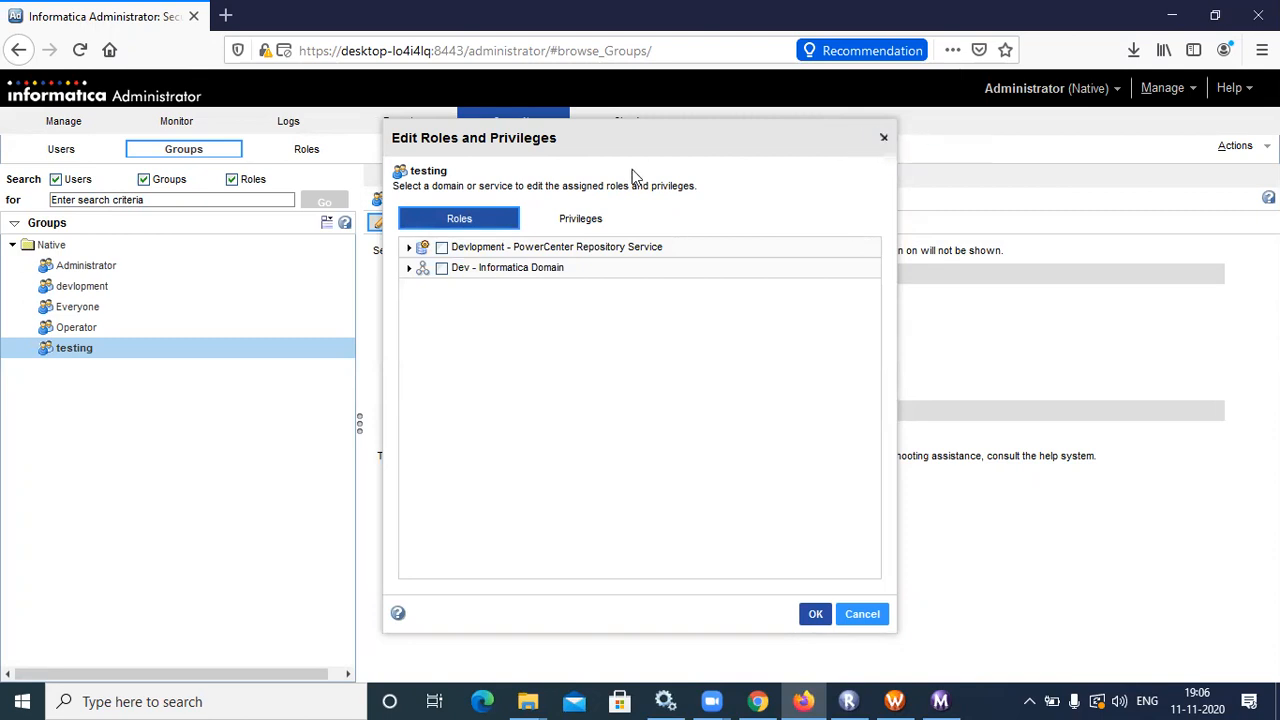
click(587, 218)
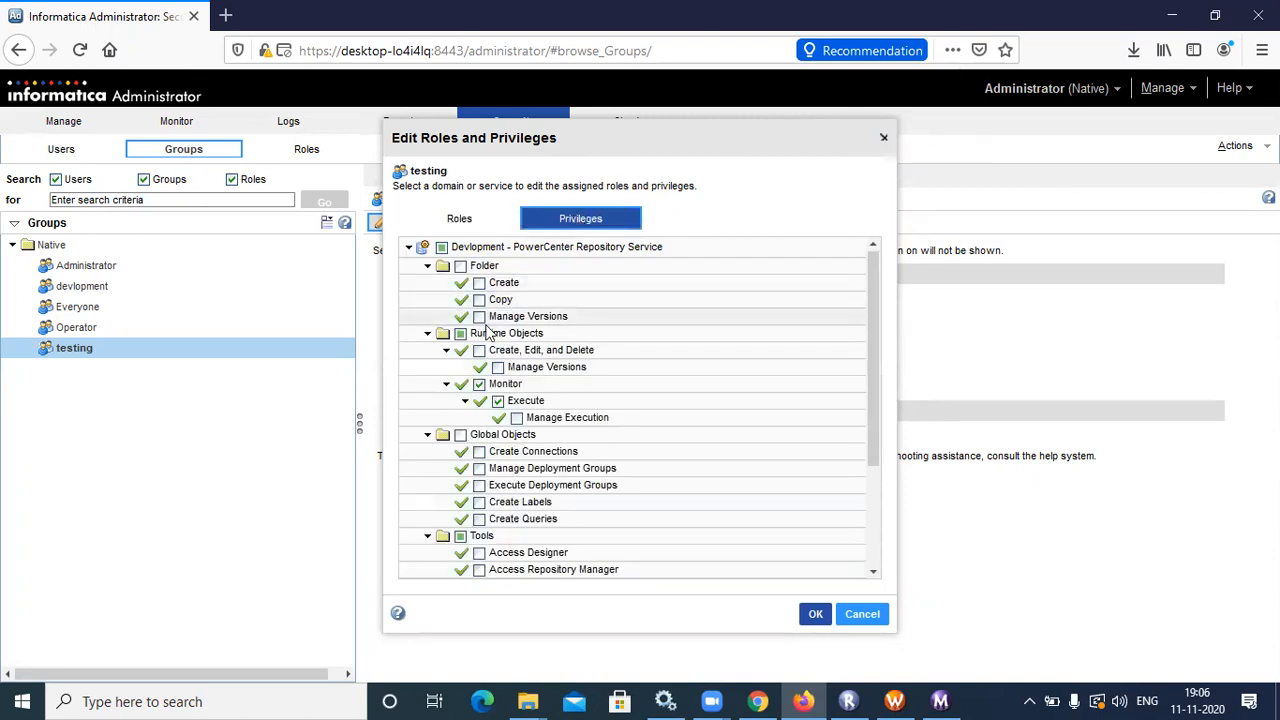
click(874, 576)
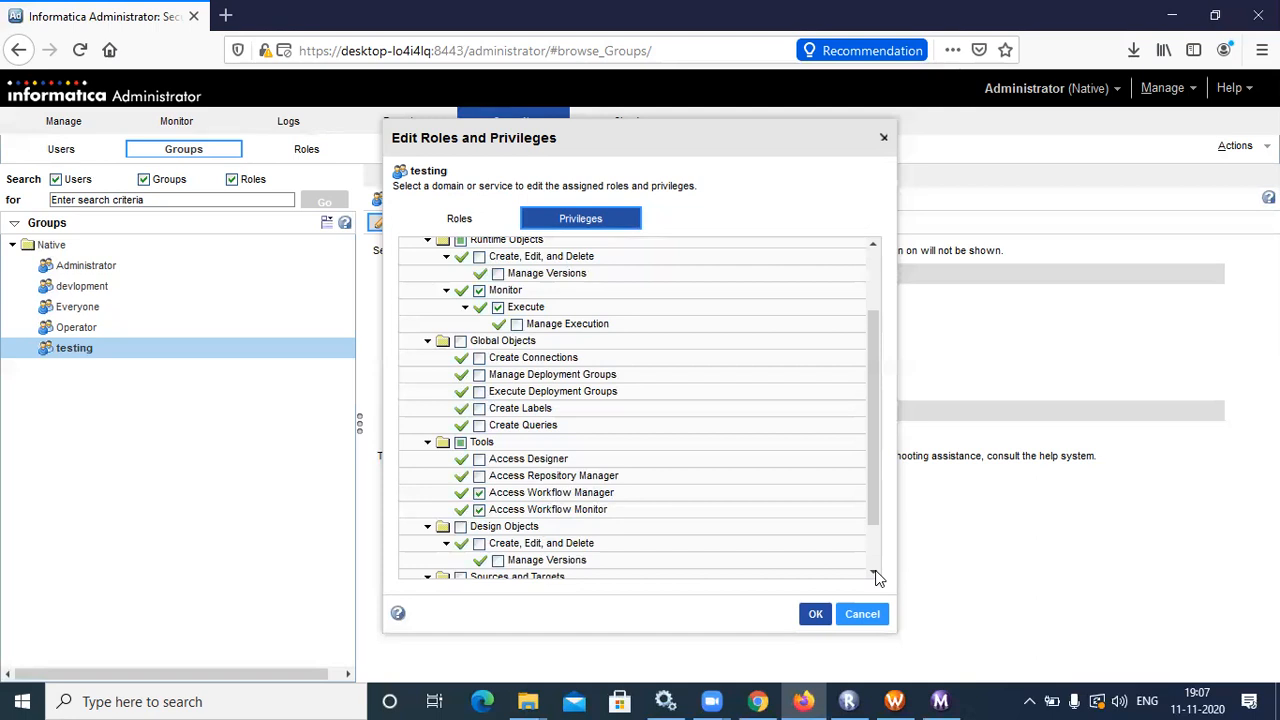
Tick Access Workflow Monitor under Tools for the testing group, then bring Workflow Monitor forward
drag(877, 505, 877, 489)
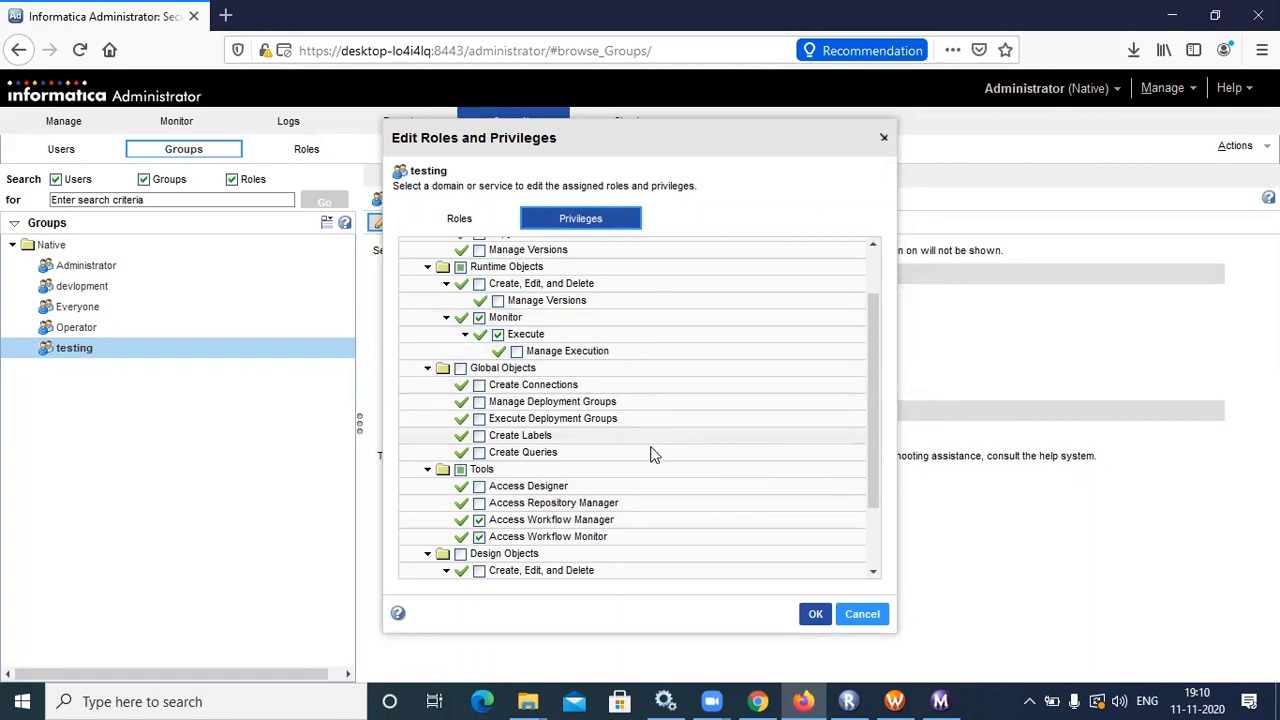
click(873, 572)
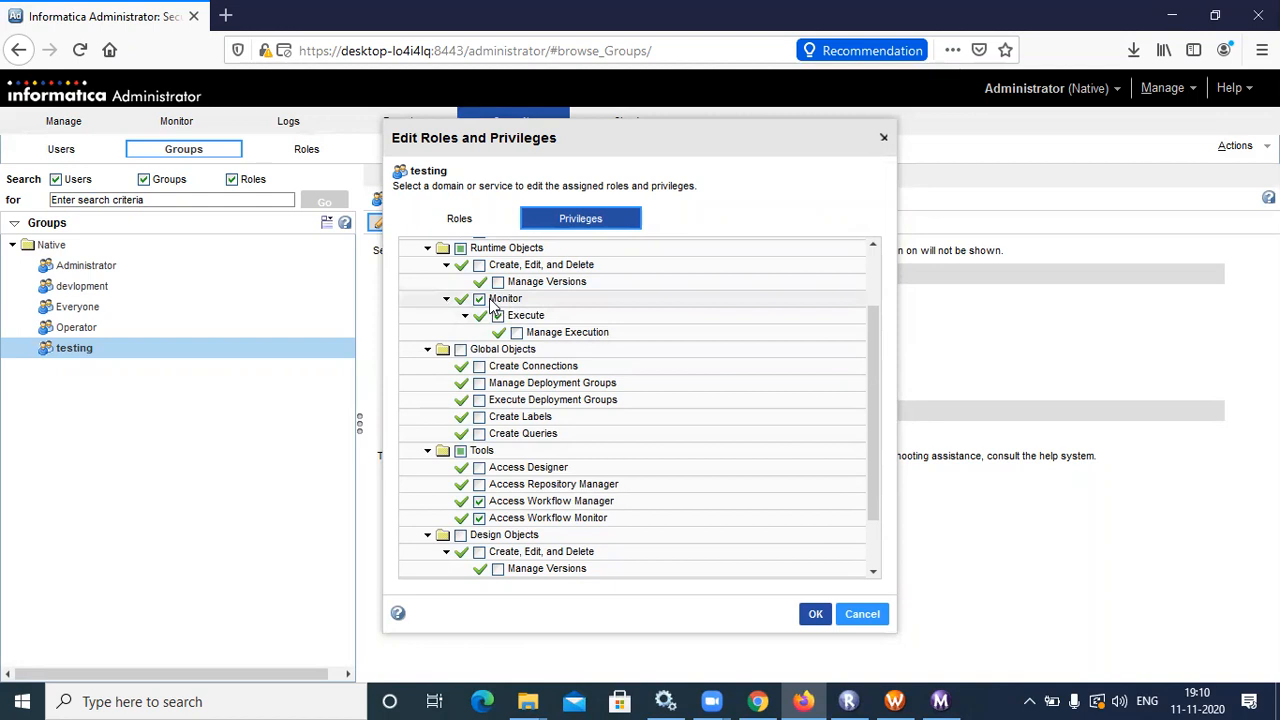
click(480, 518)
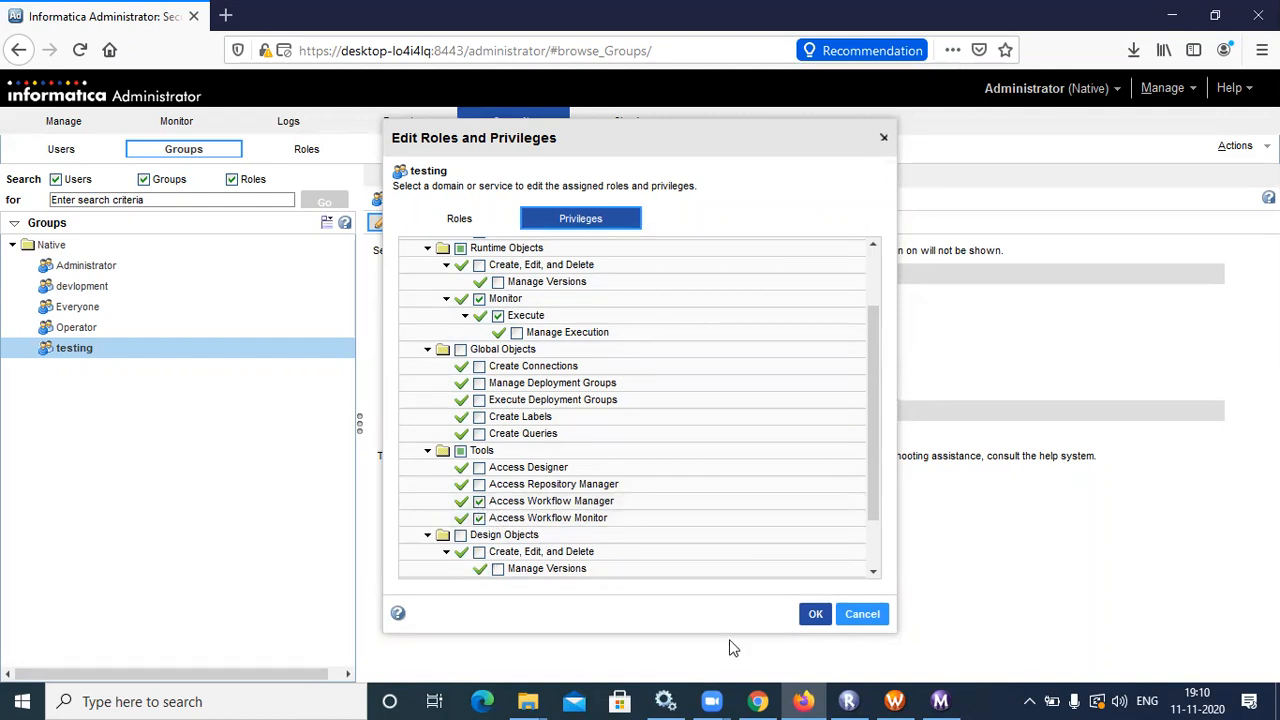
click(940, 701)
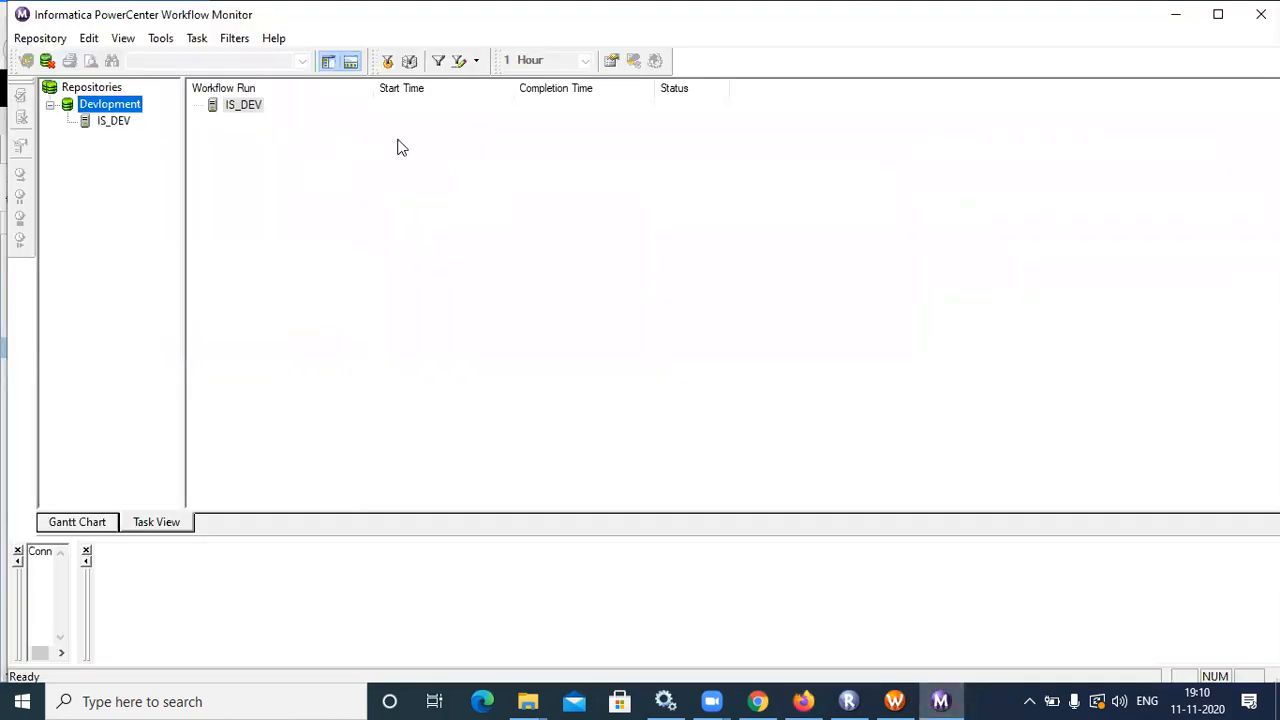
Select IS_DEV under the Devlopment repository, then return to Administrator's privilege editor
click(113, 121)
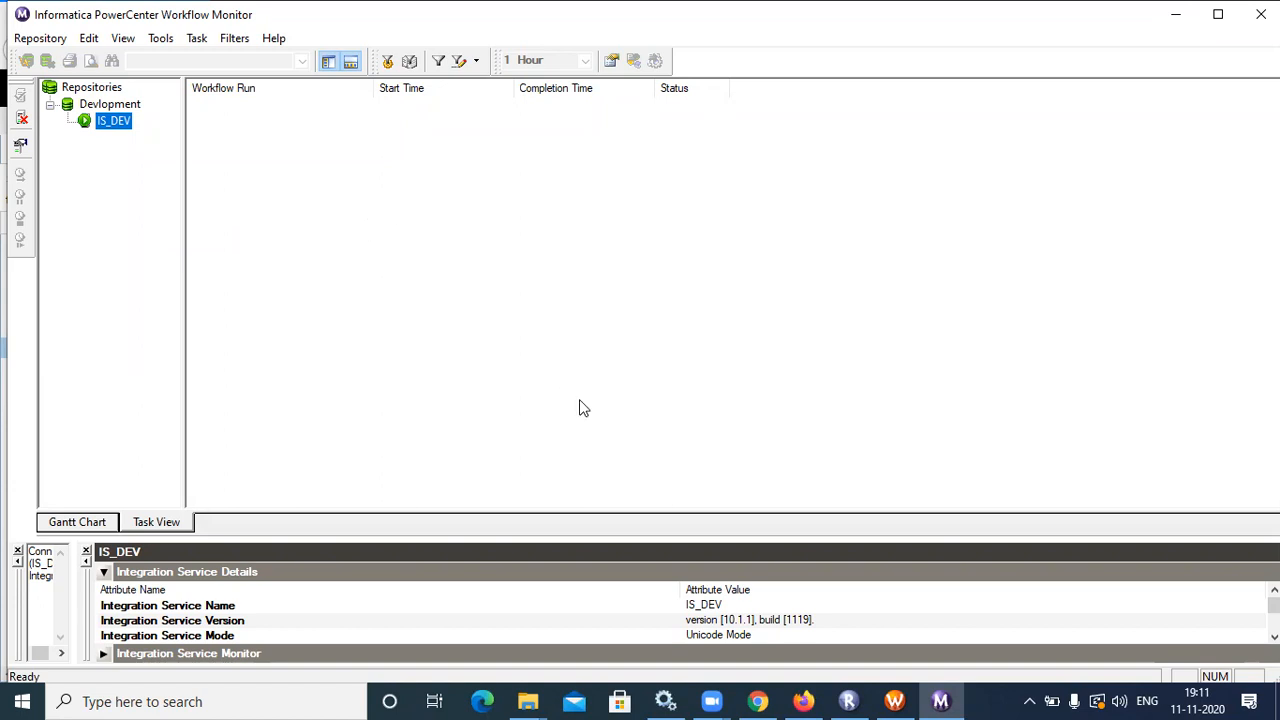
click(807, 695)
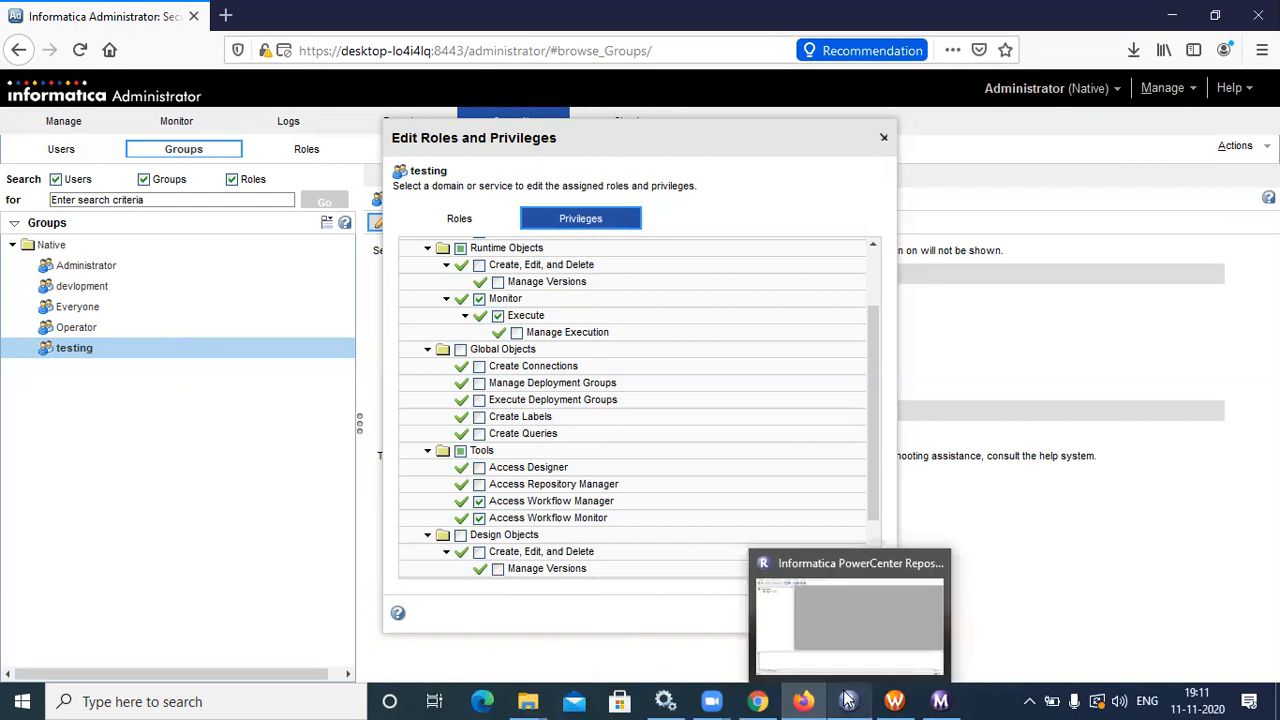
mouse_move(890, 698)
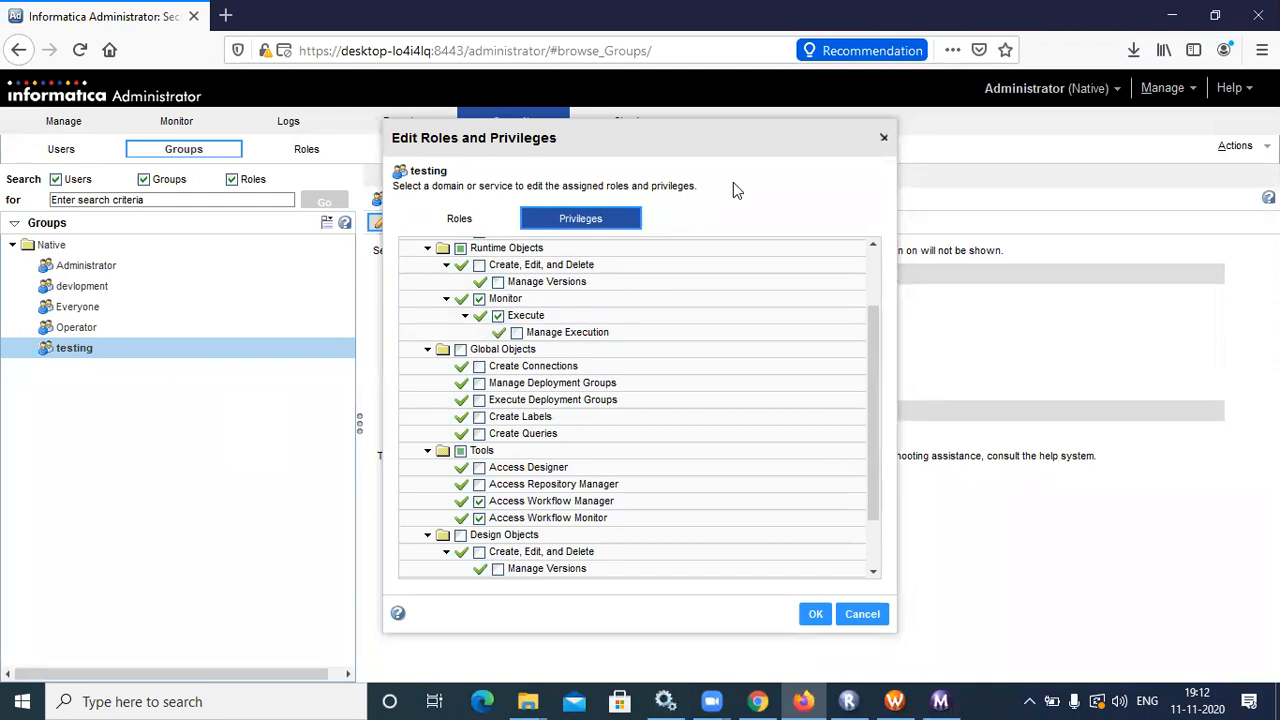
Close the Edit Roles and Privileges dialog and collapse the Devlopment repository service privileges
click(879, 133)
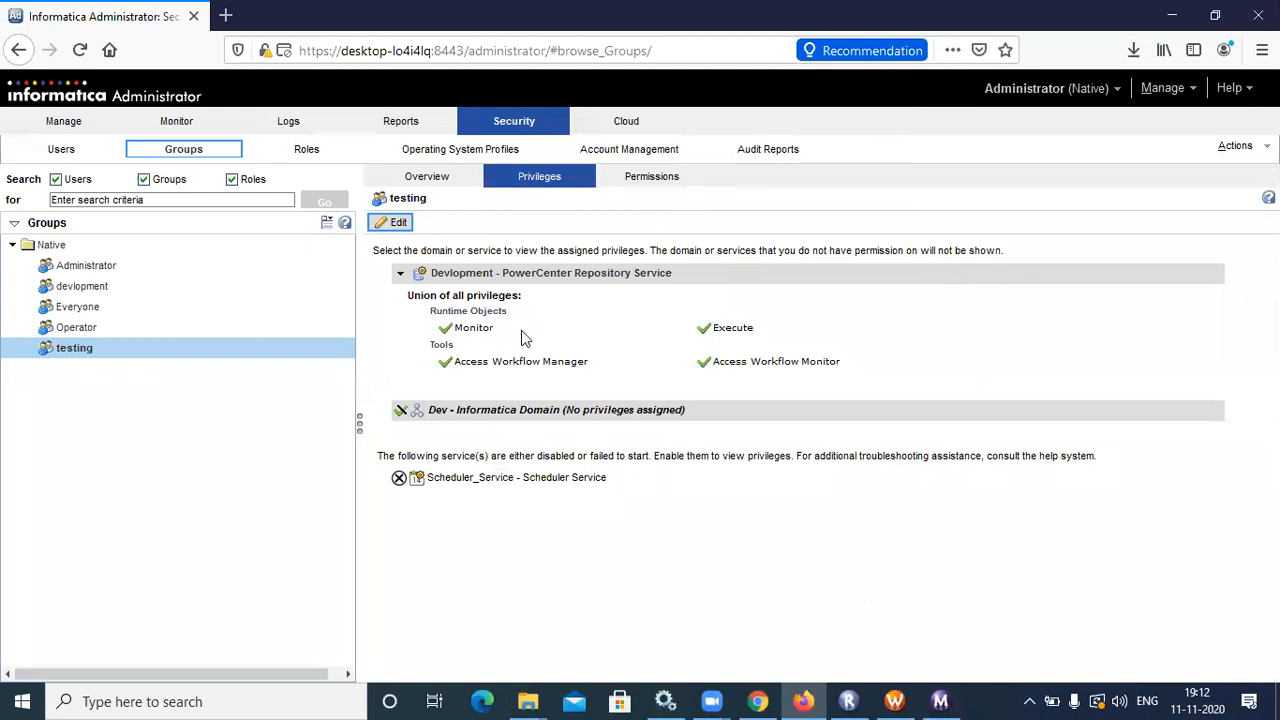
click(401, 276)
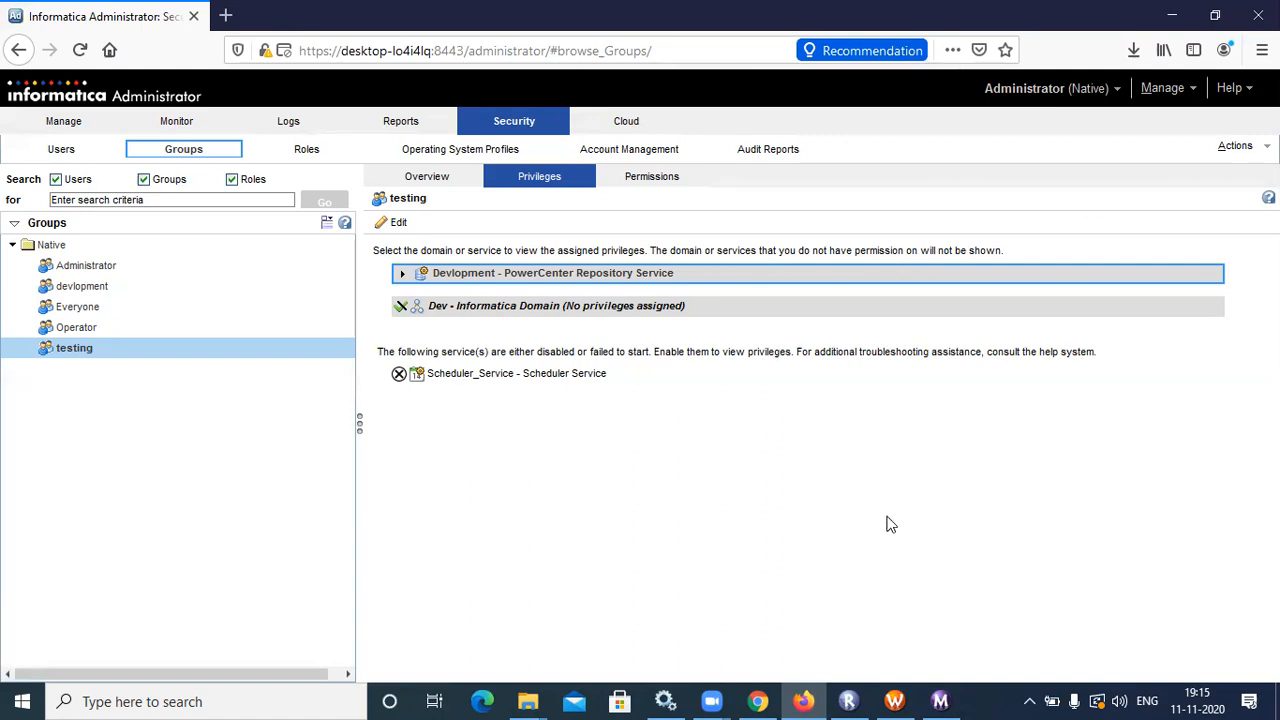
click(952, 446)
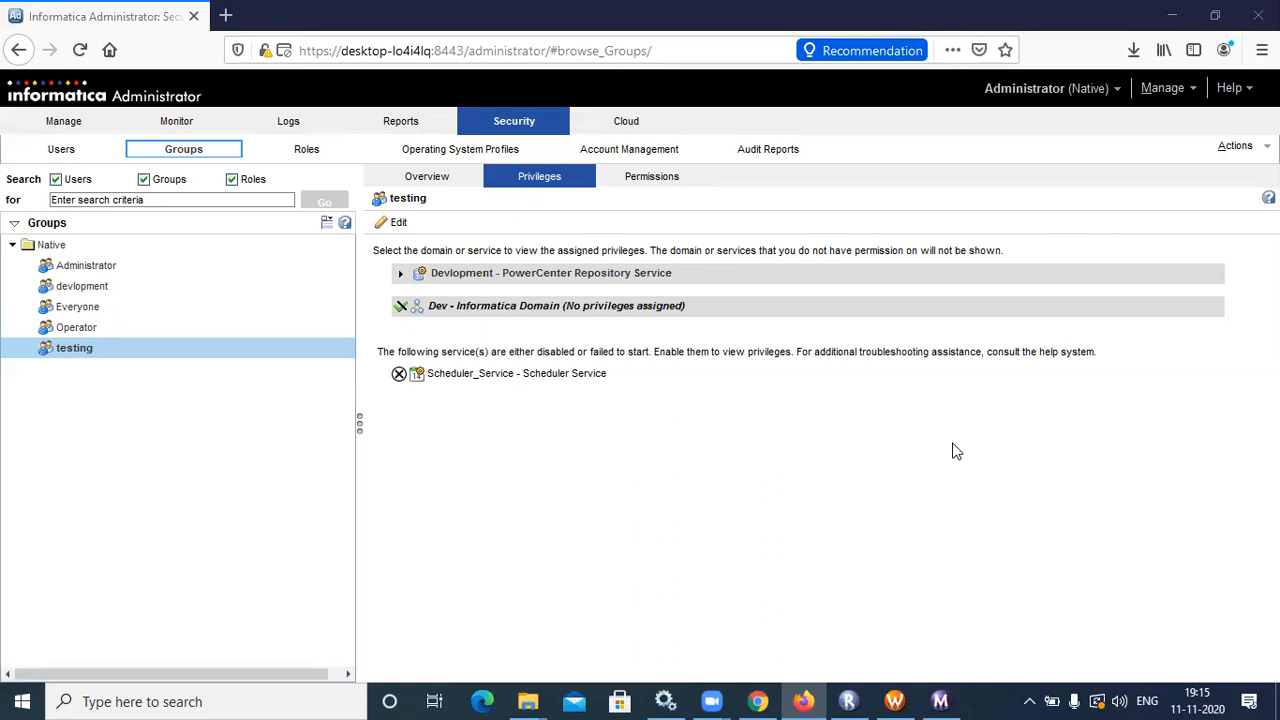